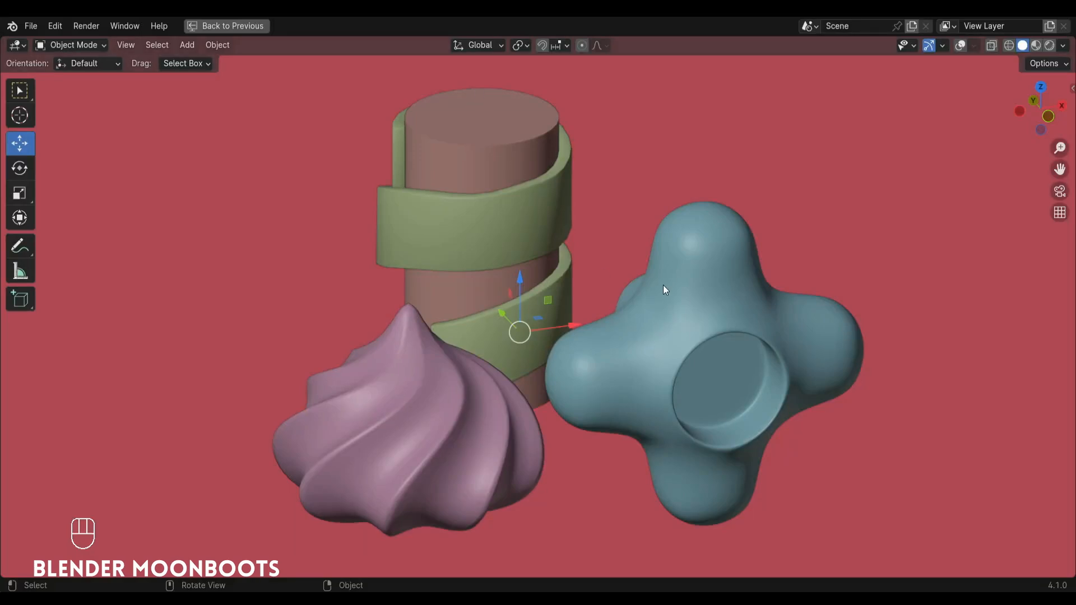
pyautogui.keyDown('alt'); pyautogui.moveTo(663, 285); pyautogui.dragTo(715, 285); pyautogui.keyUp('alt')
pyautogui.keyDown('alt'); pyautogui.moveTo(712, 344); pyautogui.dragTo(546, 374); pyautogui.keyUp('alt')
pyautogui.keyDown('ctrl'); pyautogui.keyDown('alt'); pyautogui.moveTo(548, 365); pyautogui.dragTo(570, 405); pyautogui.keyUp('alt'); pyautogui.keyUp('ctrl')
pyautogui.keyDown('alt'); pyautogui.moveTo(521, 306); pyautogui.dragTo(629, 286); pyautogui.keyUp('alt')
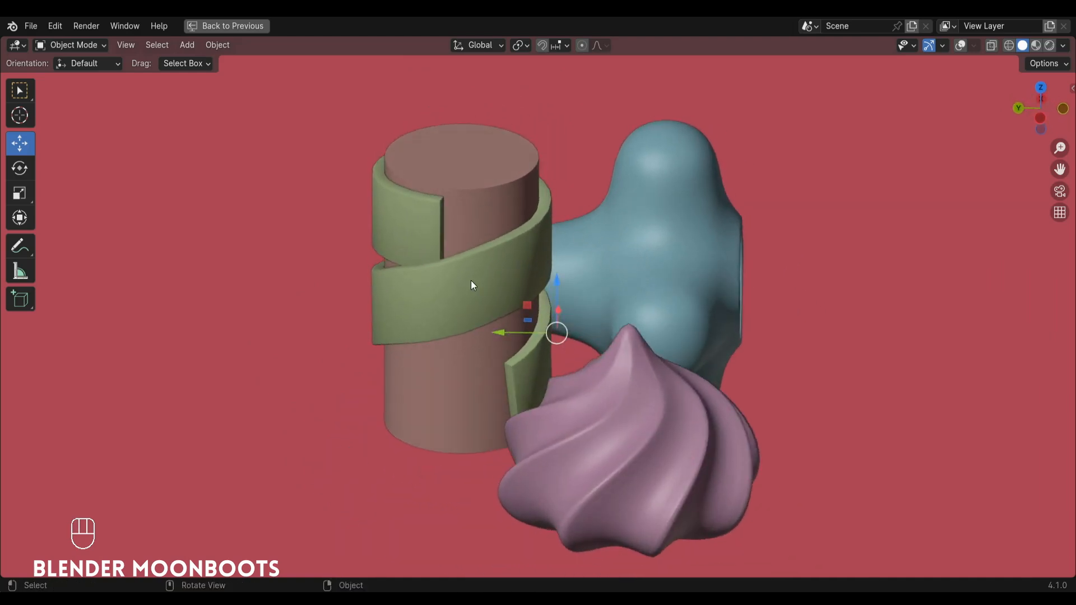
pyautogui.keyDown('alt'); pyautogui.moveTo(471, 285); pyautogui.dragTo(650, 298); pyautogui.keyUp('alt')
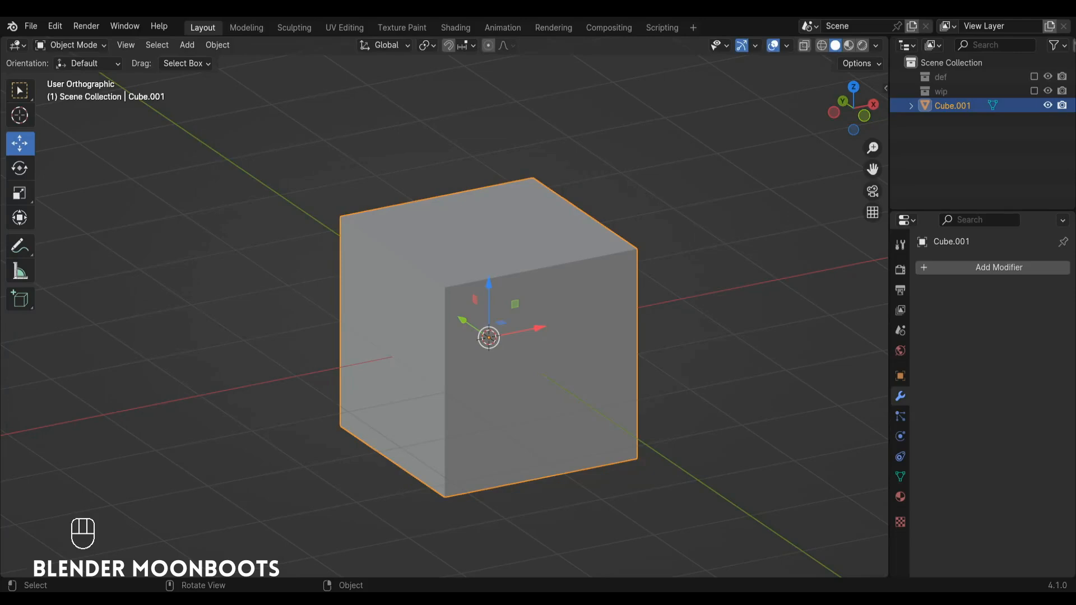
# - Delete the cube and add a UV sphere mesh in its place
pyautogui.press('x')
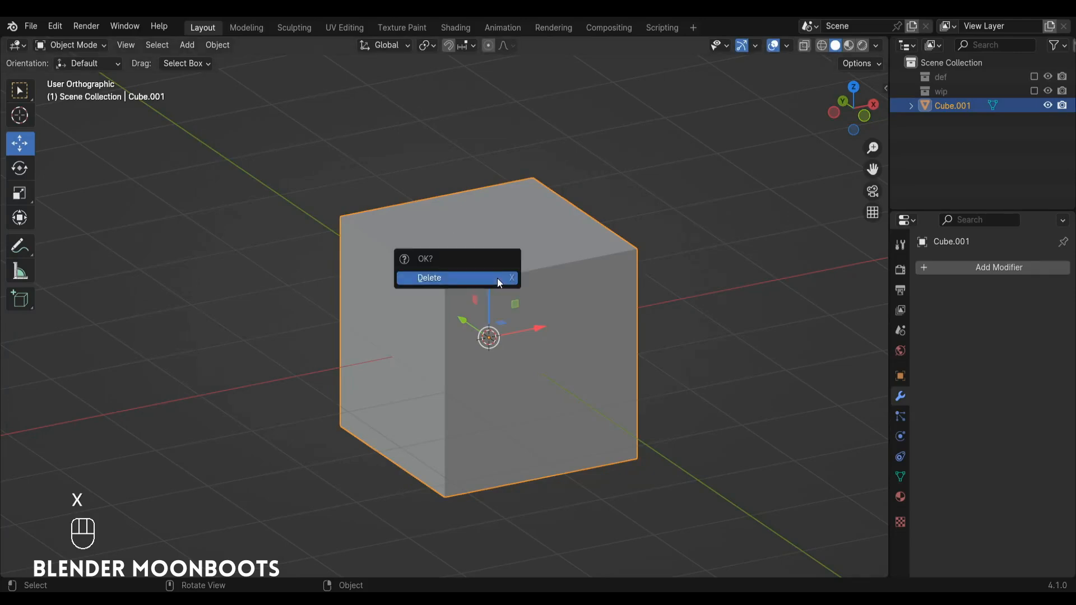
pyautogui.click(497, 278)
pyautogui.hotkey('shift', 'a')
pyautogui.moveTo(455, 295)
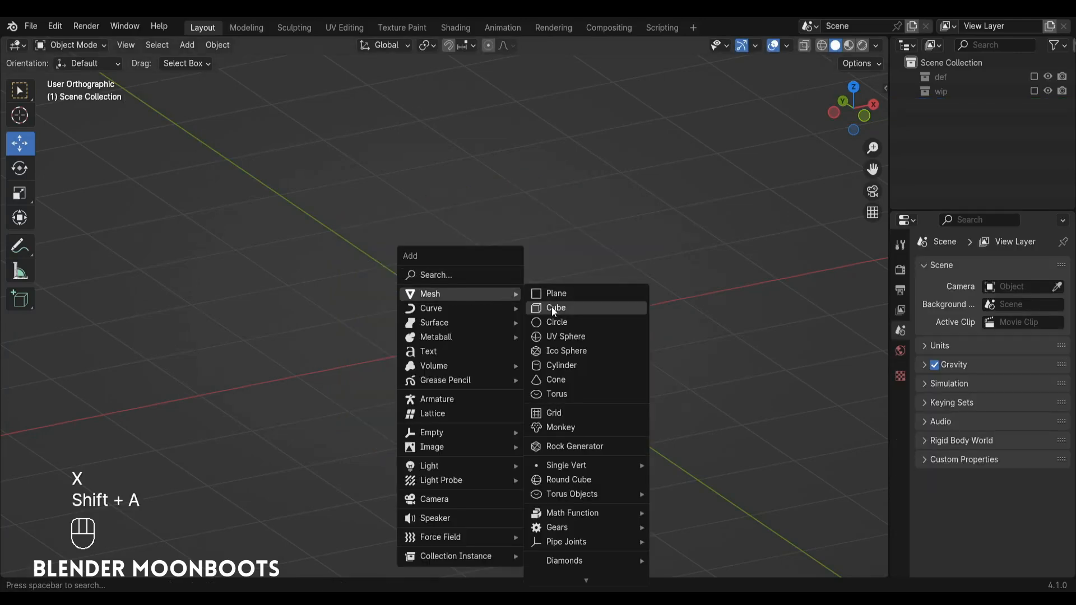
pyautogui.click(582, 337)
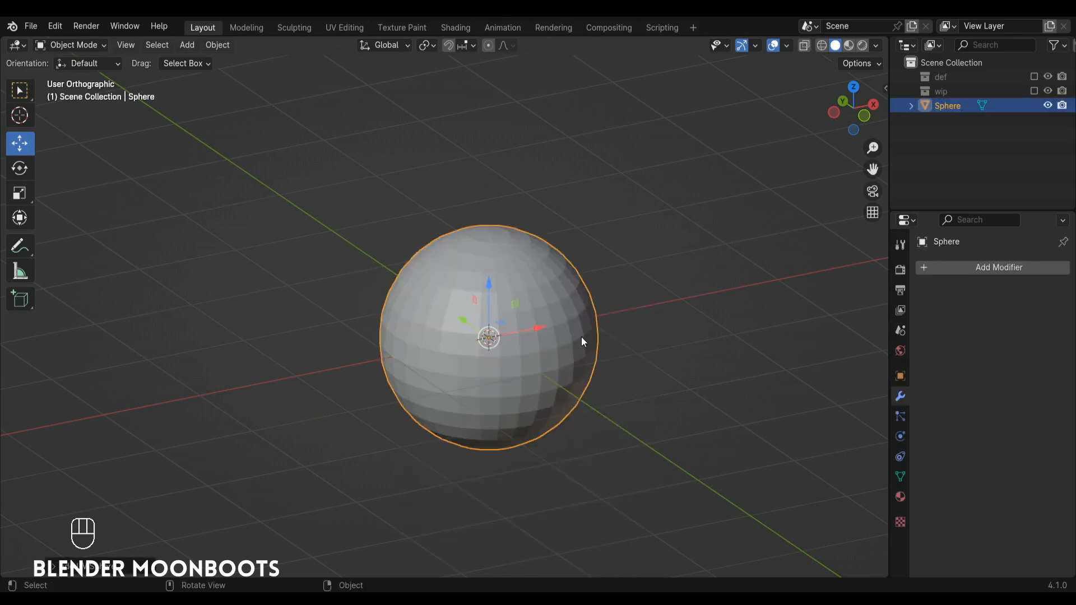
# - Set the new UV sphere's segments to 24
pyautogui.click(116, 561)
pyautogui.doubleClick(179, 411)
pyautogui.write('2')
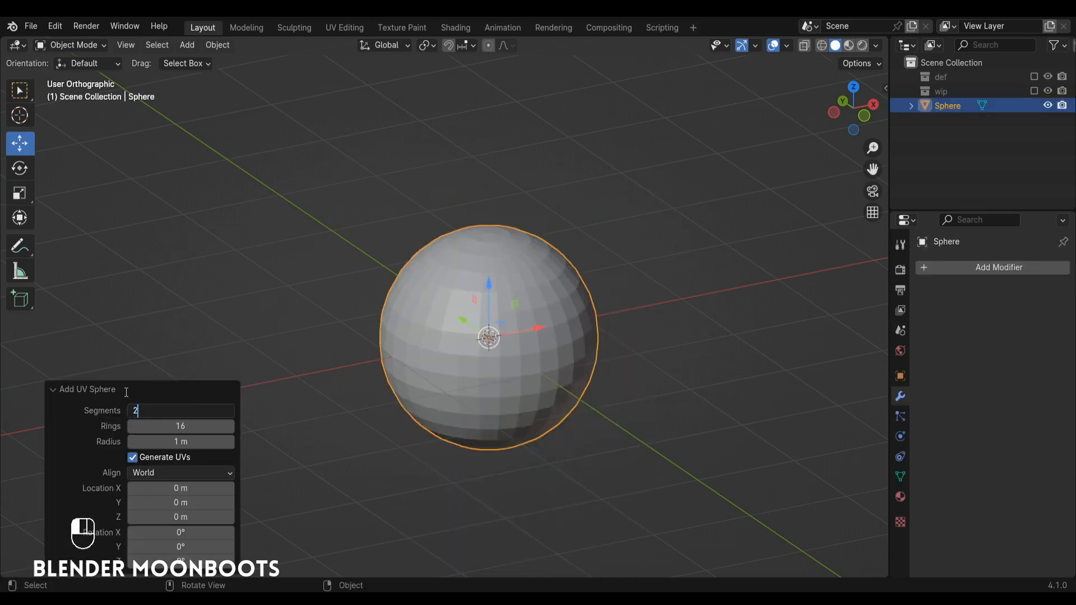
pyautogui.write('4')
pyautogui.press('Return')
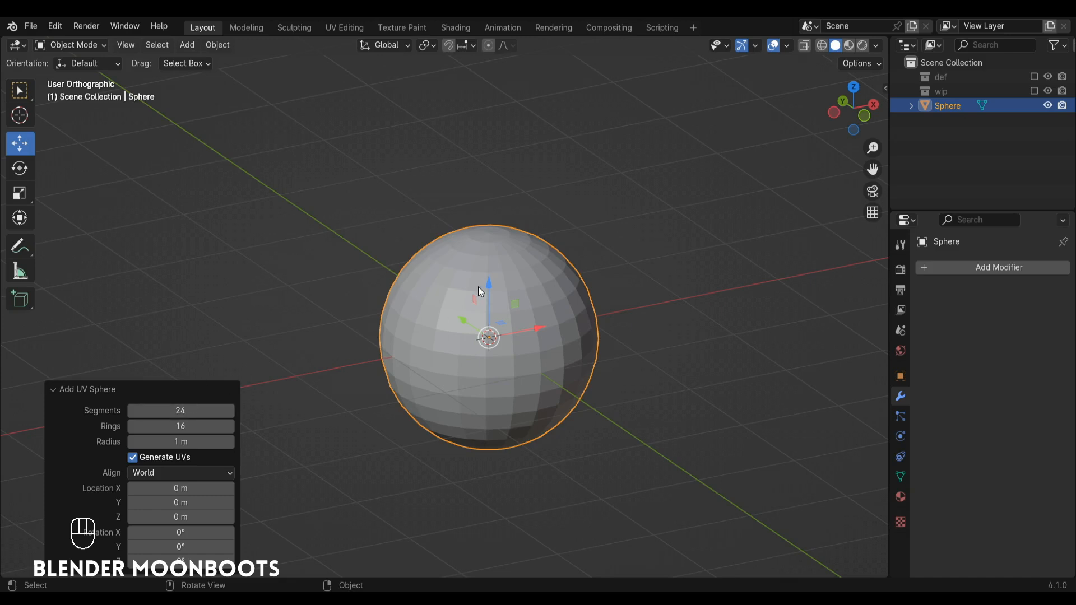
# - In Edit Mode, clear the selection and select the ring of vertical edges around the sphere's middle
pyautogui.press('Tab')
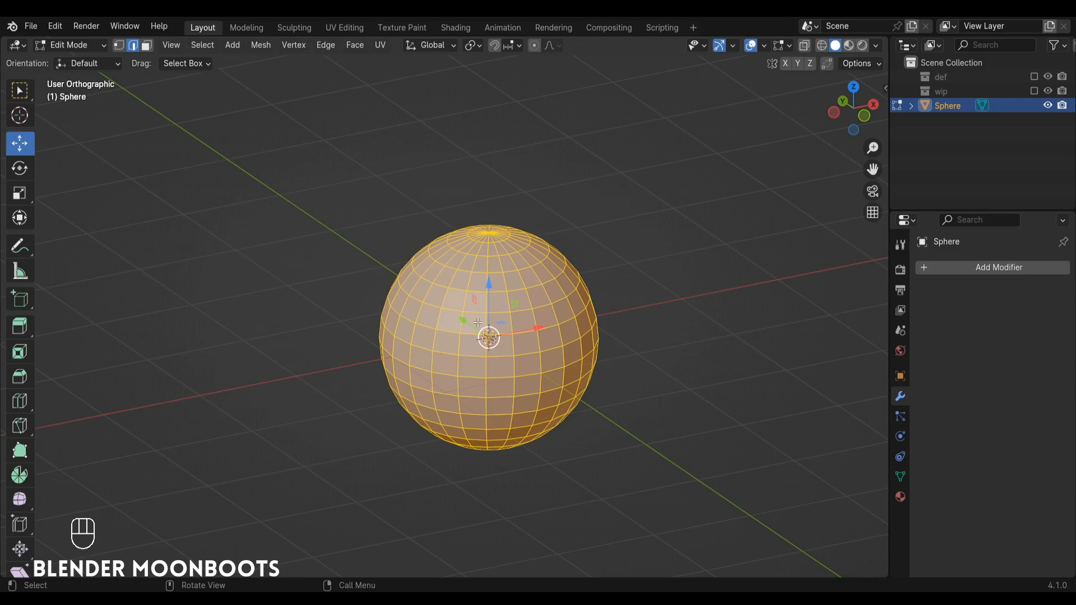
pyautogui.hotkey('alt', 'a')
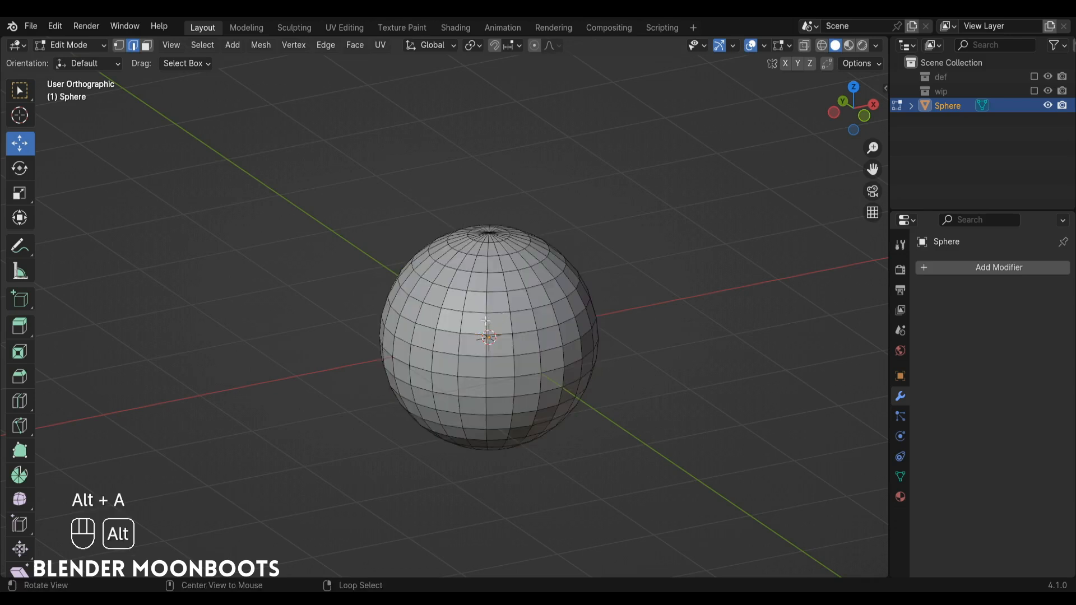
pyautogui.keyDown('alt'); pyautogui.keyDown('shift'); pyautogui.rightClick(552, 312); pyautogui.keyUp('shift'); pyautogui.keyUp('alt')
pyautogui.keyDown('alt'); pyautogui.moveTo(598, 306); pyautogui.dragTo(549, 326); pyautogui.keyUp('alt')
pyautogui.hotkey('alt', 'a')
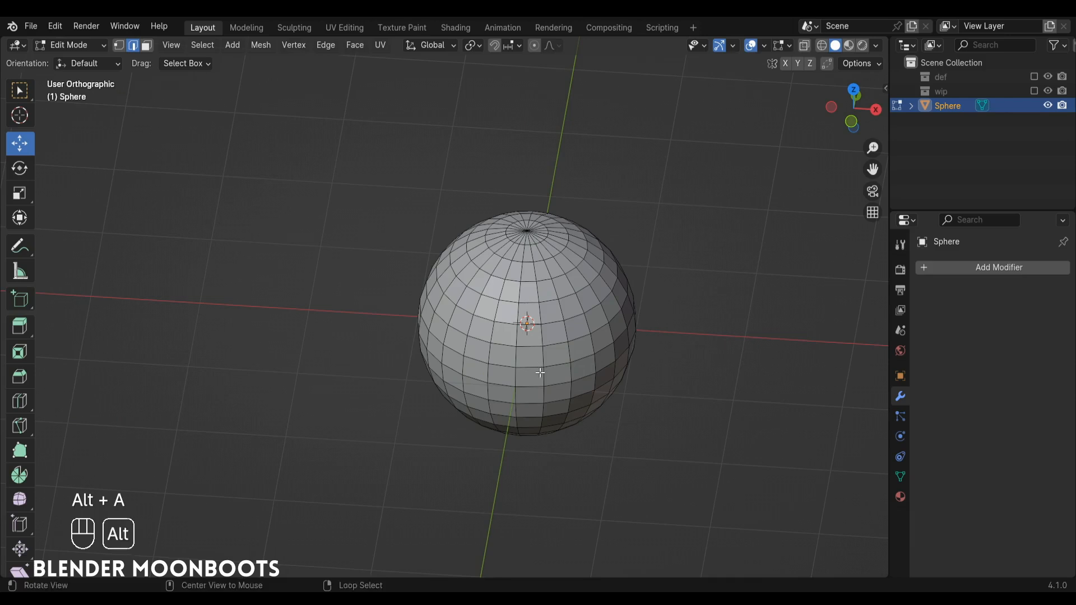
pyautogui.keyDown('ctrl'); pyautogui.keyDown('alt'); pyautogui.click(430, 335); pyautogui.keyUp('alt'); pyautogui.keyUp('ctrl')
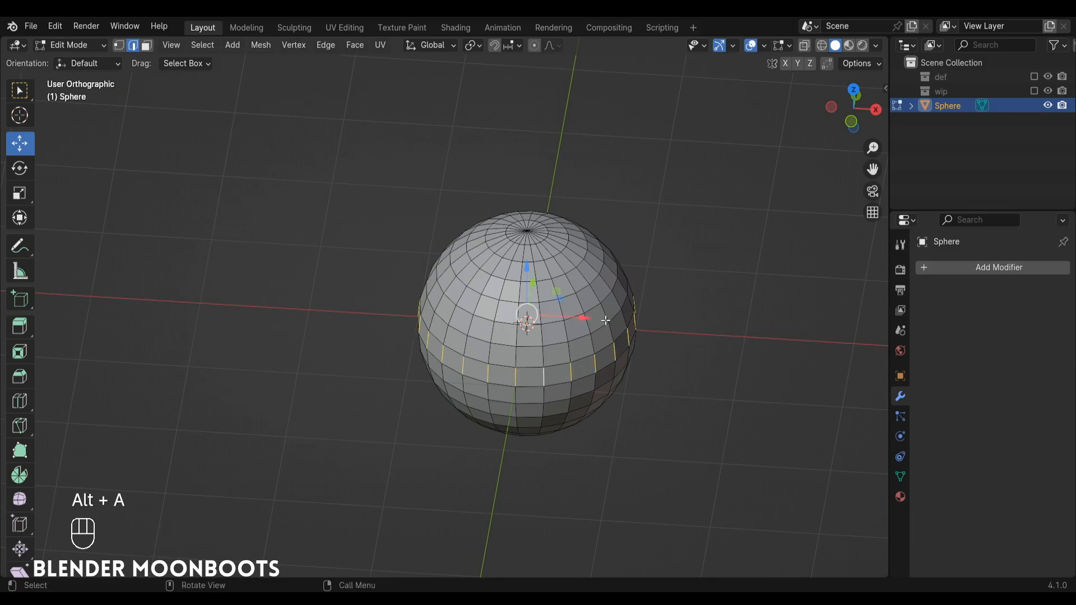
# - Apply Checker Deselect to the edge ring with 2 deselected and 1 selected, and adjust its offset
pyautogui.keyDown('alt'); pyautogui.moveTo(506, 359); pyautogui.dragTo(473, 364); pyautogui.keyUp('alt')
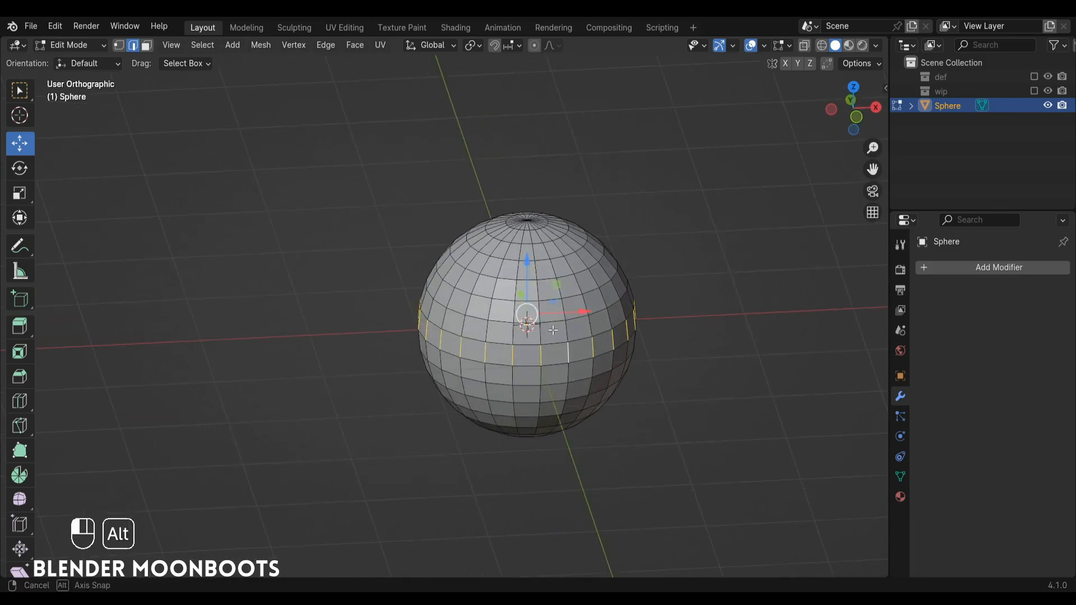
pyautogui.click(198, 52)
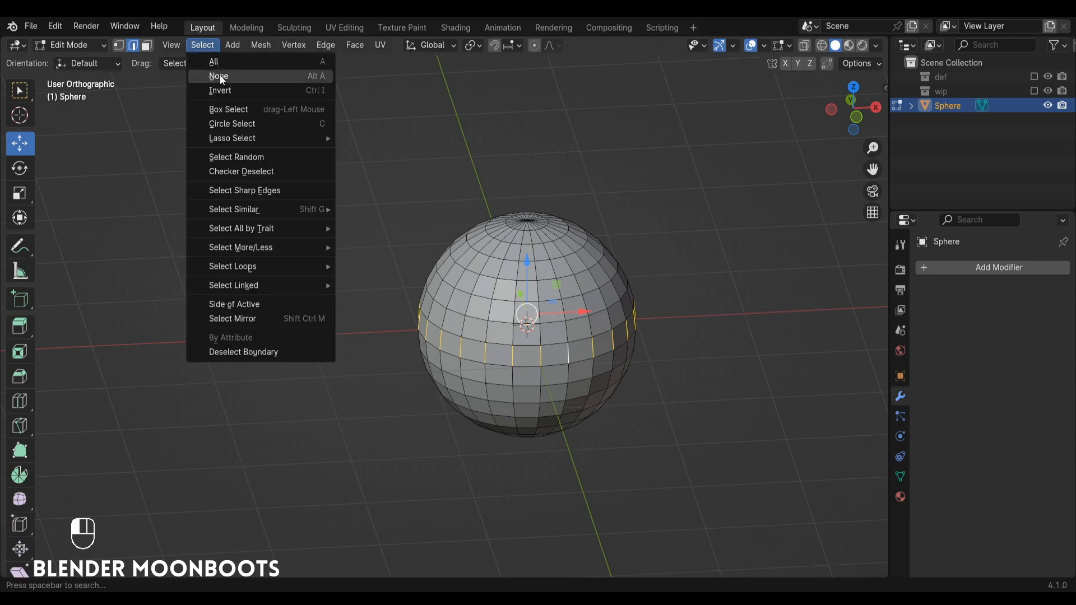
pyautogui.click(251, 175)
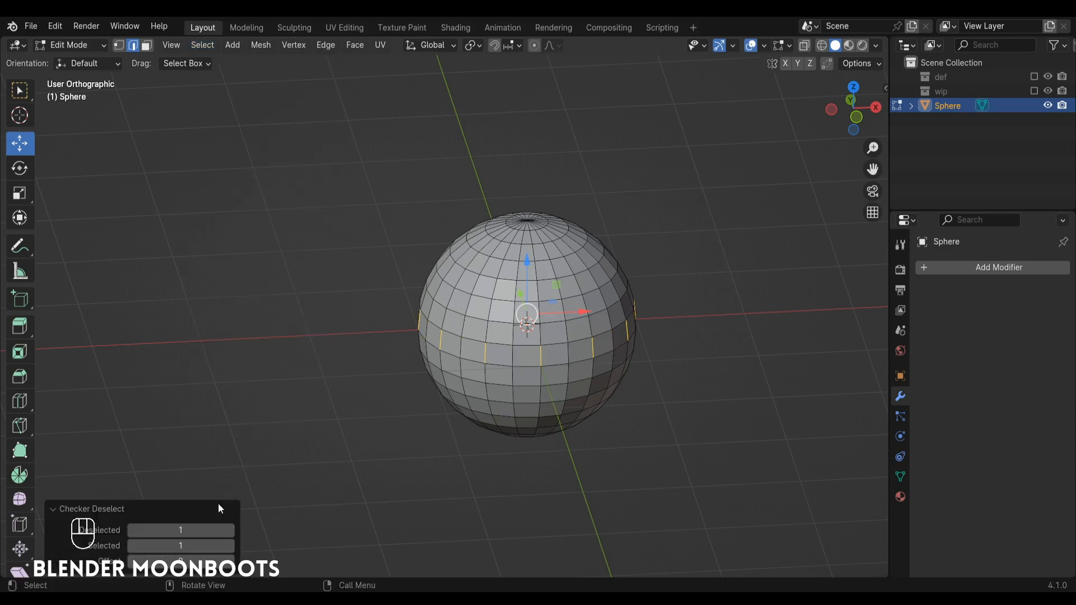
pyautogui.click(230, 530)
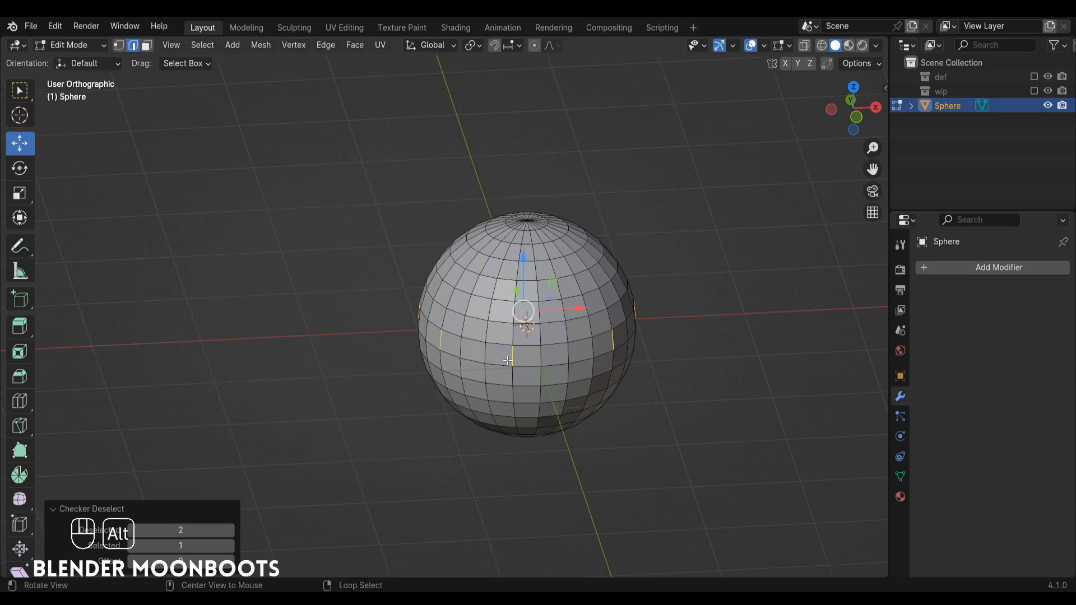
pyautogui.moveTo(508, 360); pyautogui.dragTo(594, 358, button='middle')
pyautogui.click(133, 562)
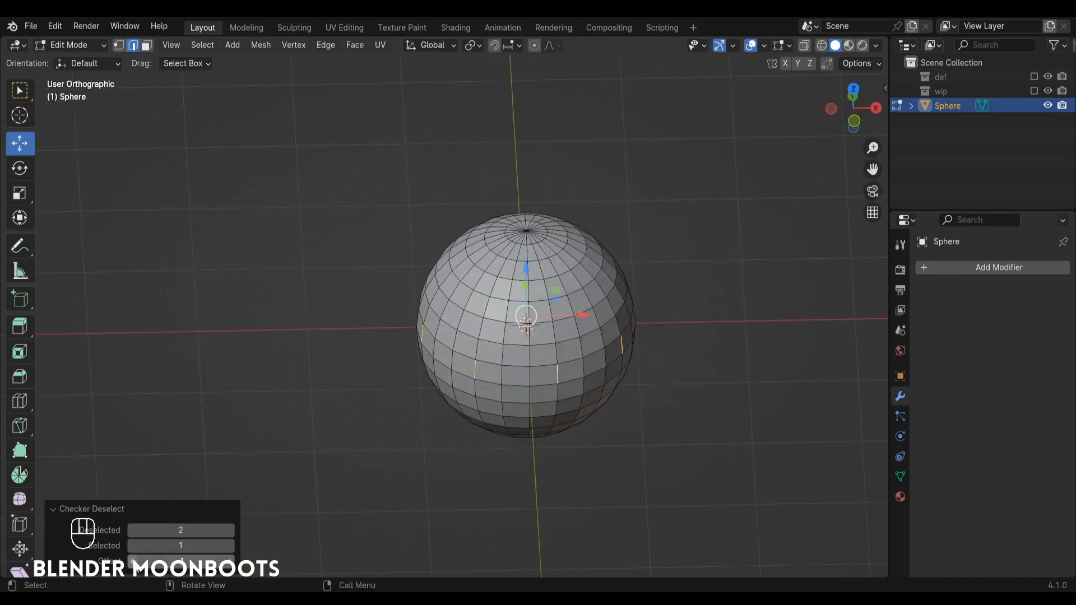
# - Extend the remaining edges to full edge loops and scale them outward by about 1.25 in X and Y, locking Z
pyautogui.keyDown('alt'); pyautogui.moveTo(497, 378); pyautogui.dragTo(616, 365); pyautogui.keyUp('alt')
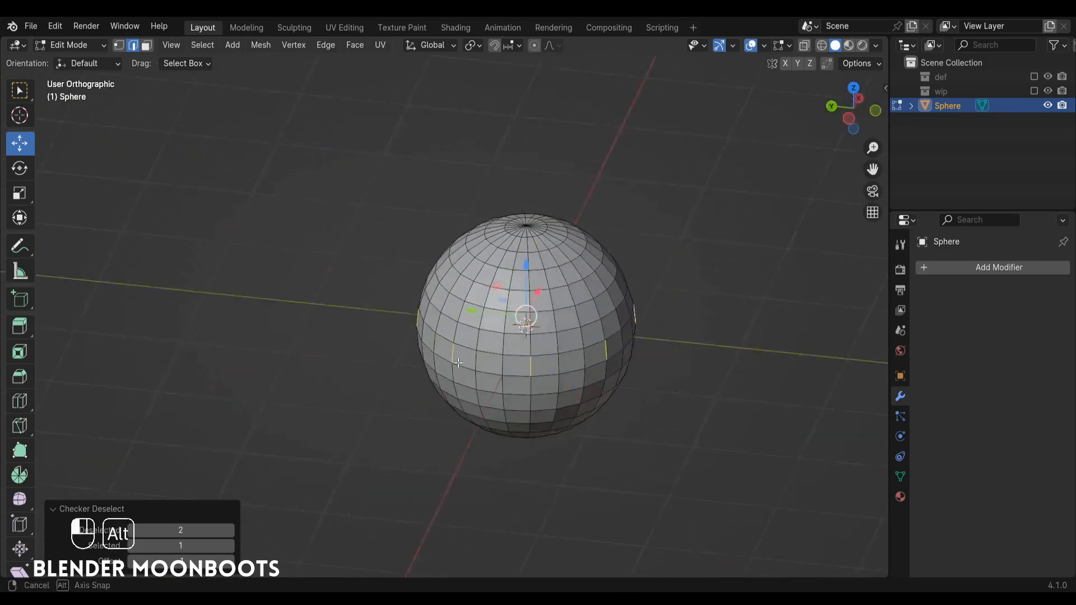
pyautogui.click(212, 49)
pyautogui.moveTo(281, 261)
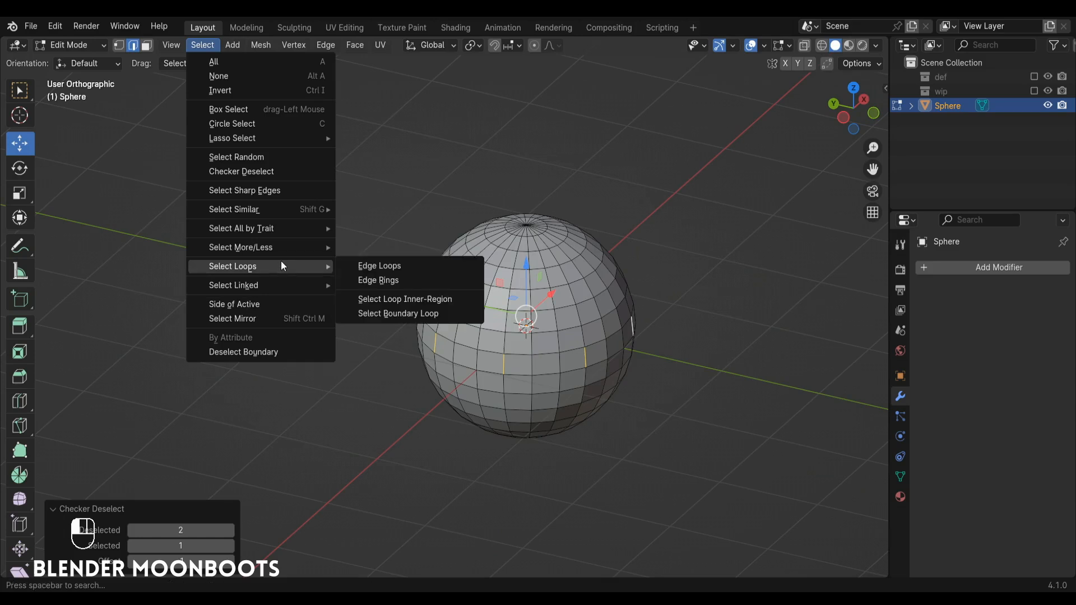
pyautogui.click(380, 266)
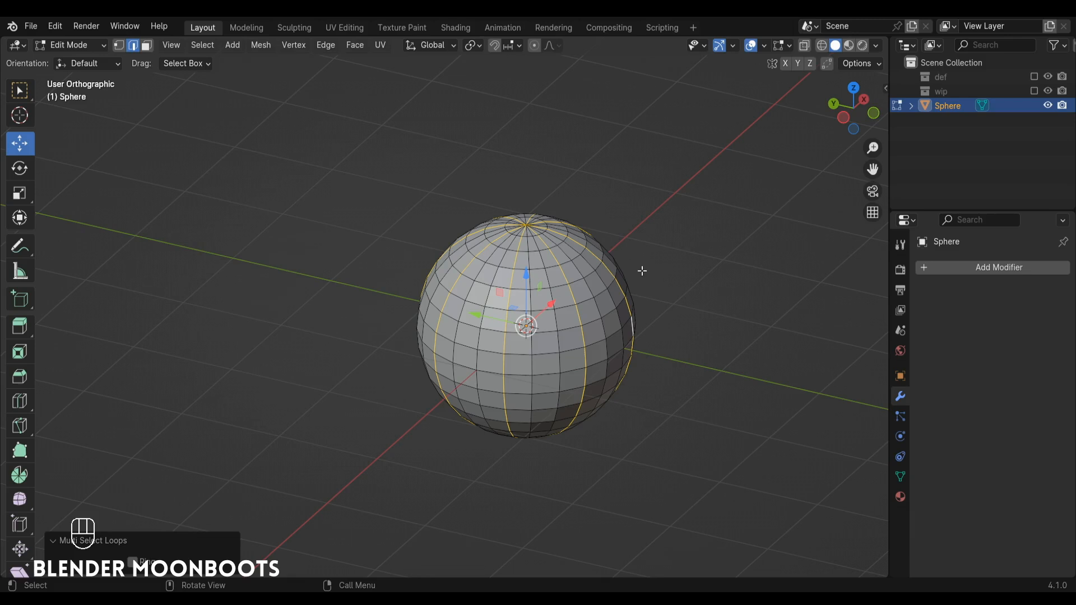
pyautogui.press('s')
pyautogui.hotkey('shift', 'z')
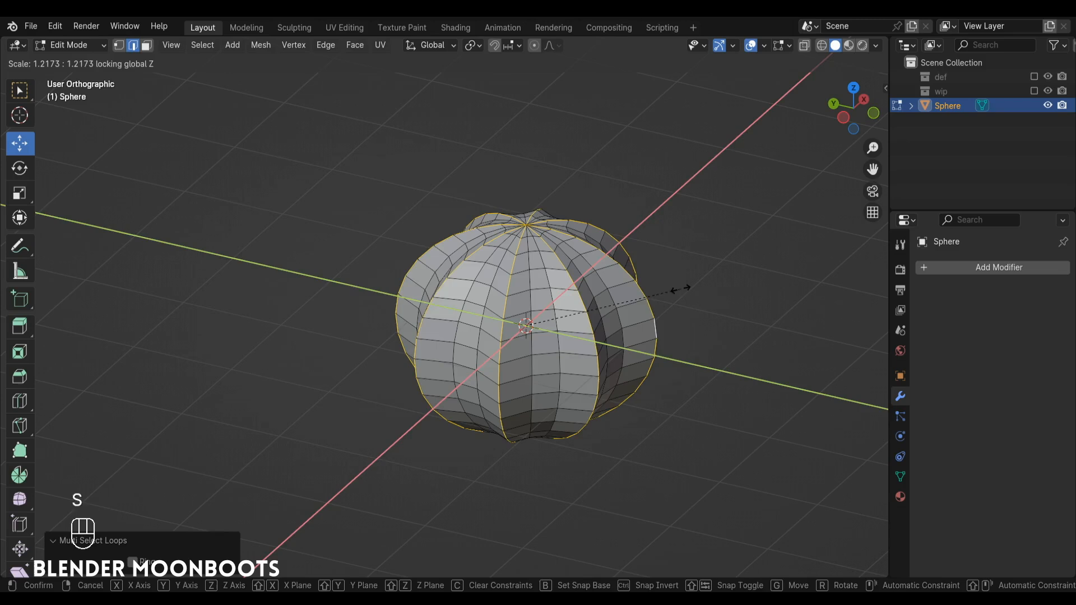
pyautogui.click(682, 291)
pyautogui.keyDown('alt'); pyautogui.moveTo(650, 300); pyautogui.dragTo(641, 302); pyautogui.keyUp('alt')
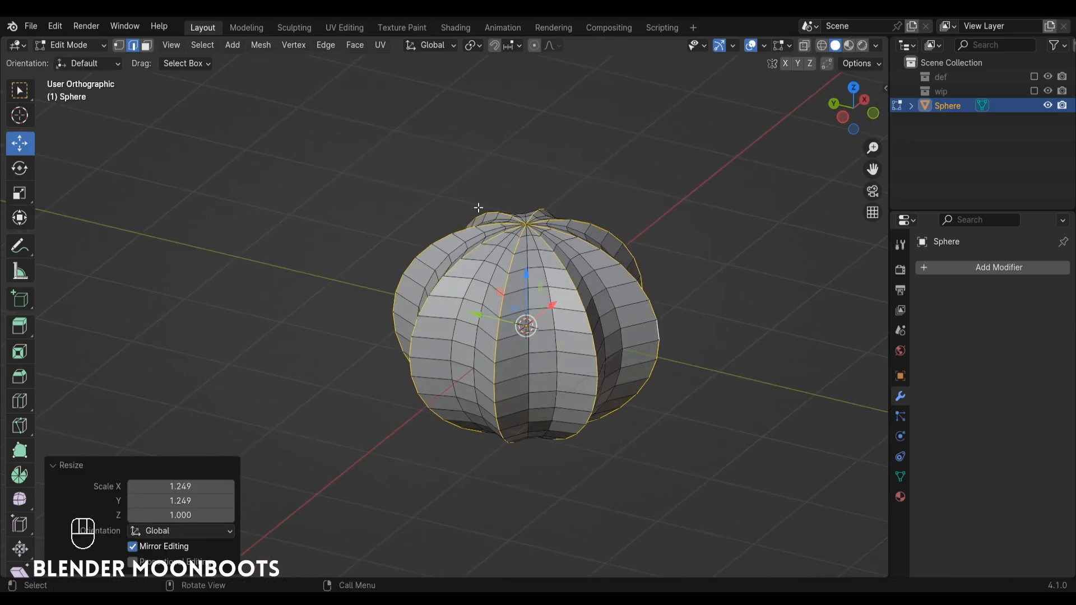
# - Select the sphere's top pole vertex and raise it about 0.43 m in Z with proportional editing to form a pointed tip
pyautogui.press('1')
pyautogui.click(526, 223)
pyautogui.keyDown('alt'); pyautogui.moveTo(532, 223); pyautogui.dragTo(538, 219); pyautogui.keyUp('alt')
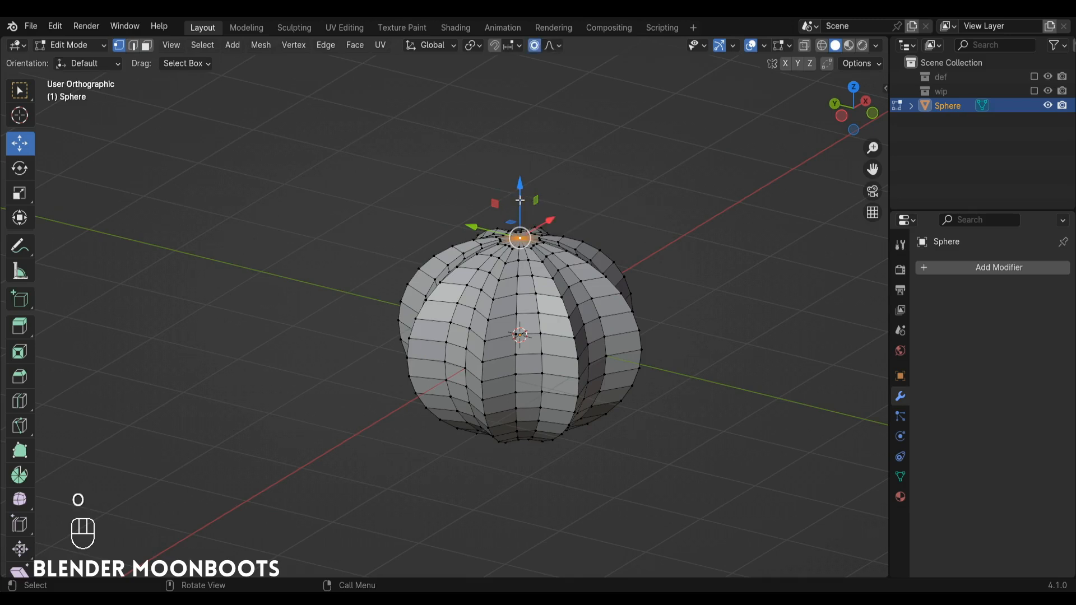
pyautogui.moveTo(520, 200); pyautogui.dragTo(520, 155)
pyautogui.scroll(4, 520, 181)
pyautogui.scroll(-1, 520, 155)
# - Select the bottom pole vertex and move it upward with a larger proportional editing radius to flatten the base
pyautogui.keyDown('alt'); pyautogui.moveTo(555, 239); pyautogui.dragTo(556, 197); pyautogui.keyUp('alt')
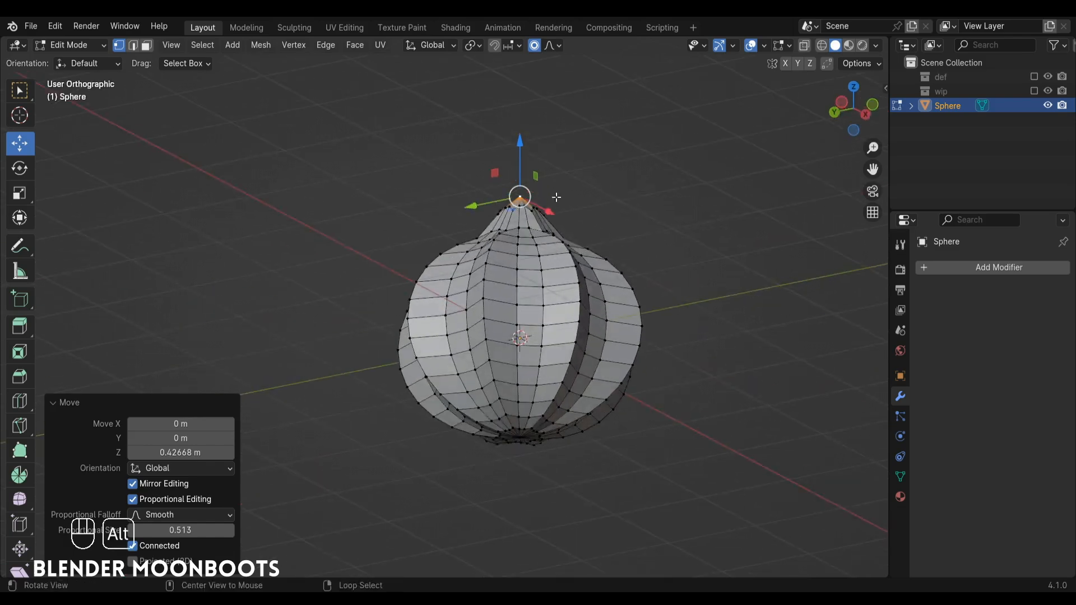
pyautogui.click(521, 435)
pyautogui.keyDown('alt'); pyautogui.moveTo(518, 437); pyautogui.dragTo(510, 320); pyautogui.keyUp('alt')
pyautogui.scroll(-13, 521, 347)
pyautogui.scroll(-2, 510, 326)
# - Select the vertex ring just below the tip and lower it slightly with proportional editing off
pyautogui.keyDown('alt'); pyautogui.moveTo(520, 197); pyautogui.dragTo(541, 176); pyautogui.keyUp('alt')
pyautogui.keyDown('alt'); pyautogui.keyDown('shift'); pyautogui.moveTo(541, 177); pyautogui.dragTo(550, 184); pyautogui.keyUp('shift'); pyautogui.keyUp('alt')
pyautogui.keyDown('alt'); pyautogui.moveTo(550, 183); pyautogui.dragTo(535, 217); pyautogui.keyUp('alt')
pyautogui.keyDown('alt'); pyautogui.rightClick(534, 208); pyautogui.keyUp('alt')
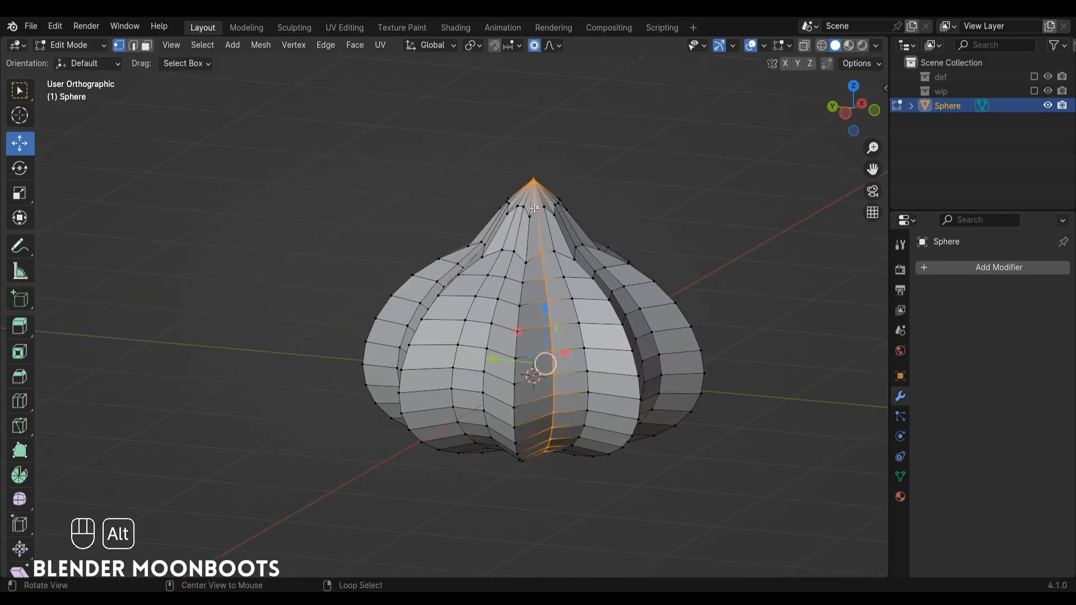
pyautogui.keyDown('alt'); pyautogui.rightClick(528, 212); pyautogui.keyUp('alt')
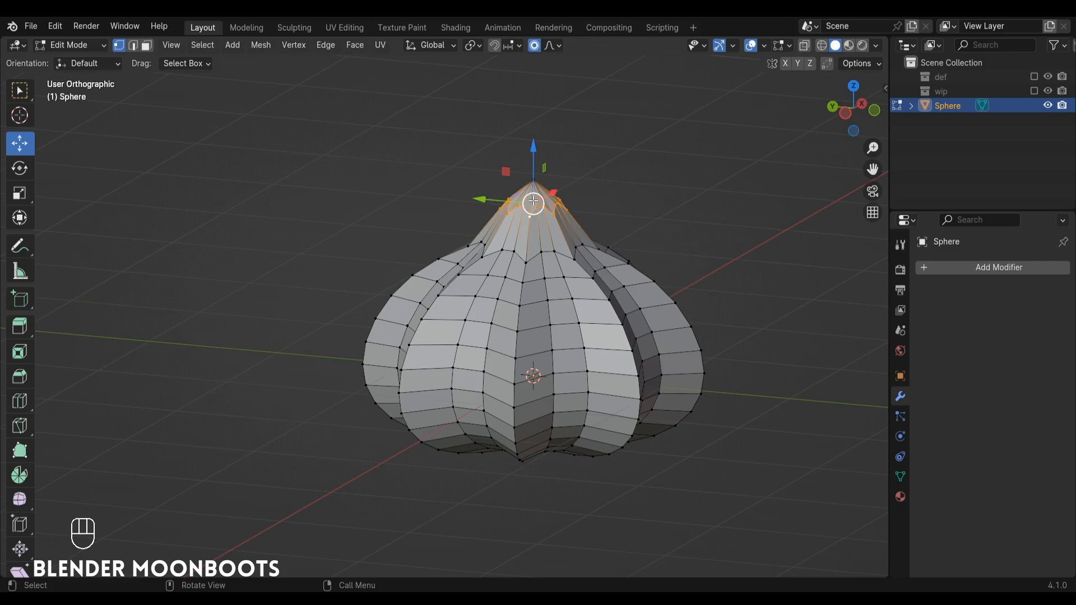
pyautogui.press('o')
pyautogui.moveTo(535, 151); pyautogui.dragTo(536, 163)
pyautogui.press('Tab')
pyautogui.keyDown('alt'); pyautogui.moveTo(594, 248); pyautogui.dragTo(593, 318); pyautogui.keyUp('alt')
pyautogui.keyDown('alt'); pyautogui.moveTo(593, 318); pyautogui.dragTo(588, 332); pyautogui.keyUp('alt')
# - Twist the ridges into a swirl by rotating the tip vertex about global Z with proportional editing at a size of about 2.14
pyautogui.press('Tab')
pyautogui.click(491, 243)
pyautogui.keyDown('alt'); pyautogui.moveTo(507, 246); pyautogui.dragTo(519, 183); pyautogui.keyUp('alt')
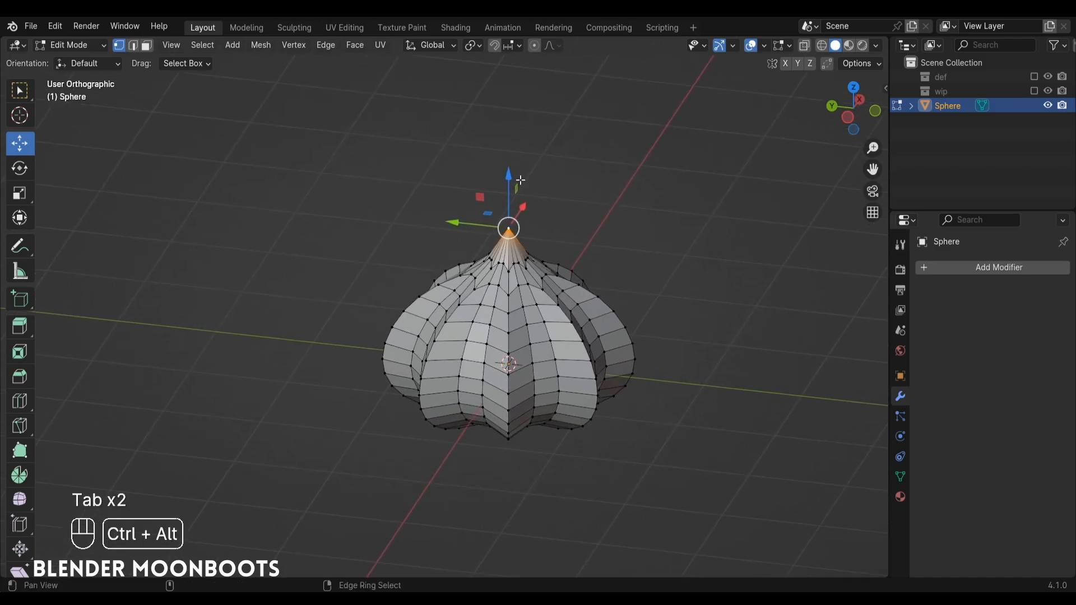
pyautogui.click(534, 45)
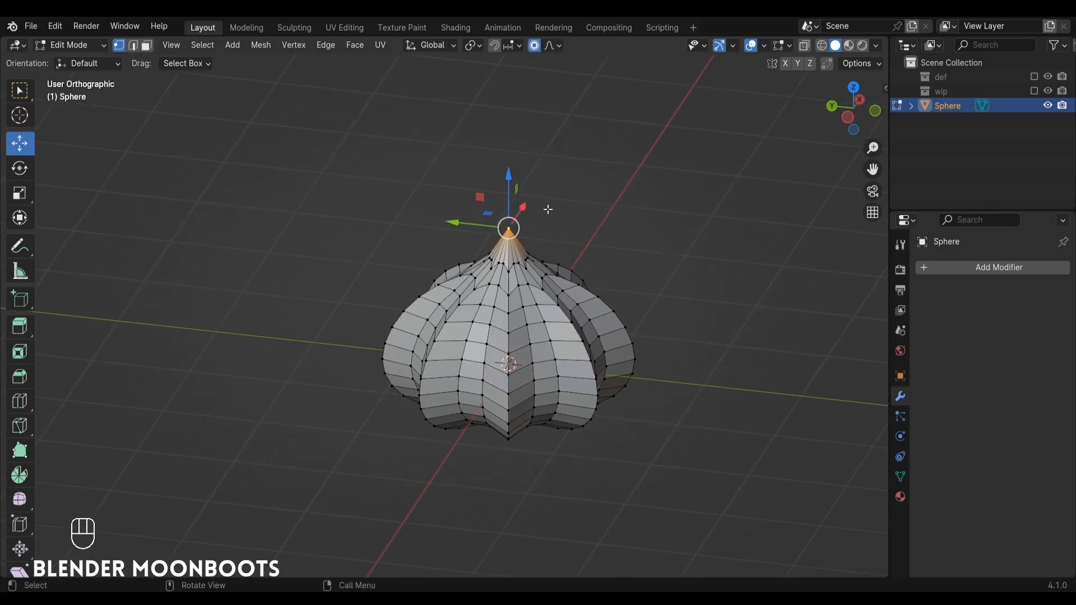
pyautogui.press('r')
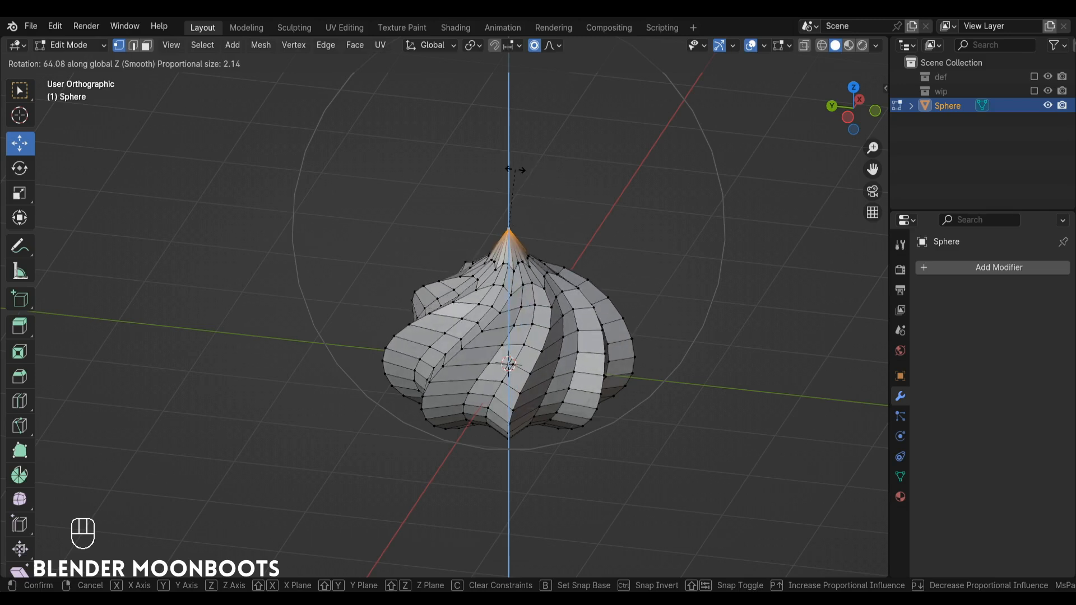
pyautogui.click(491, 189)
# - Return to Object Mode and apply Shade Smooth to the twisted sphere
pyautogui.press('Tab')
pyautogui.keyDown('alt'); pyautogui.moveTo(543, 236); pyautogui.dragTo(528, 279); pyautogui.keyUp('alt')
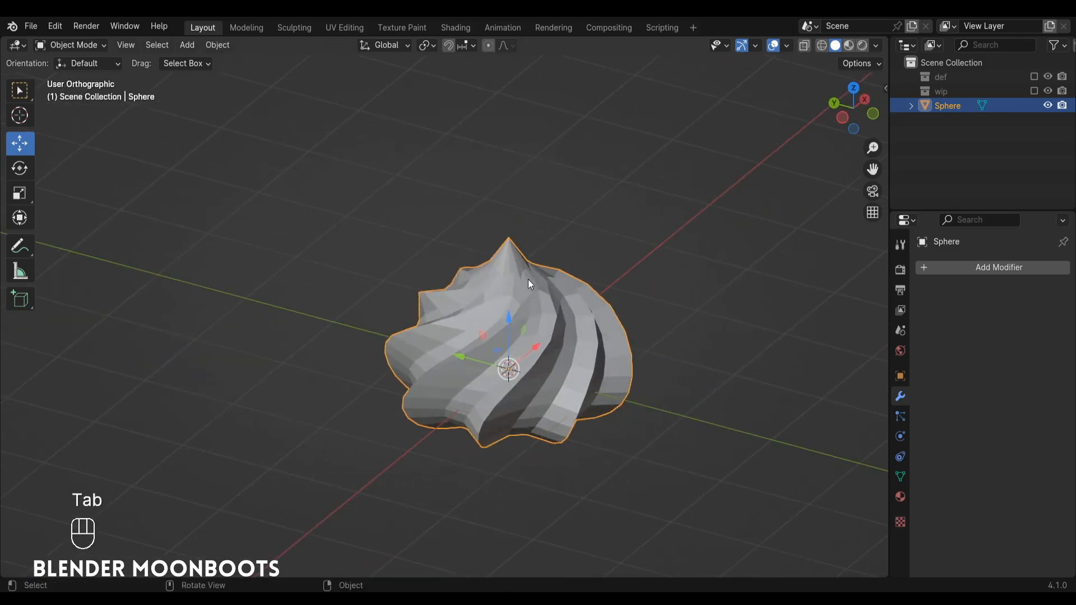
pyautogui.rightClick(528, 279)
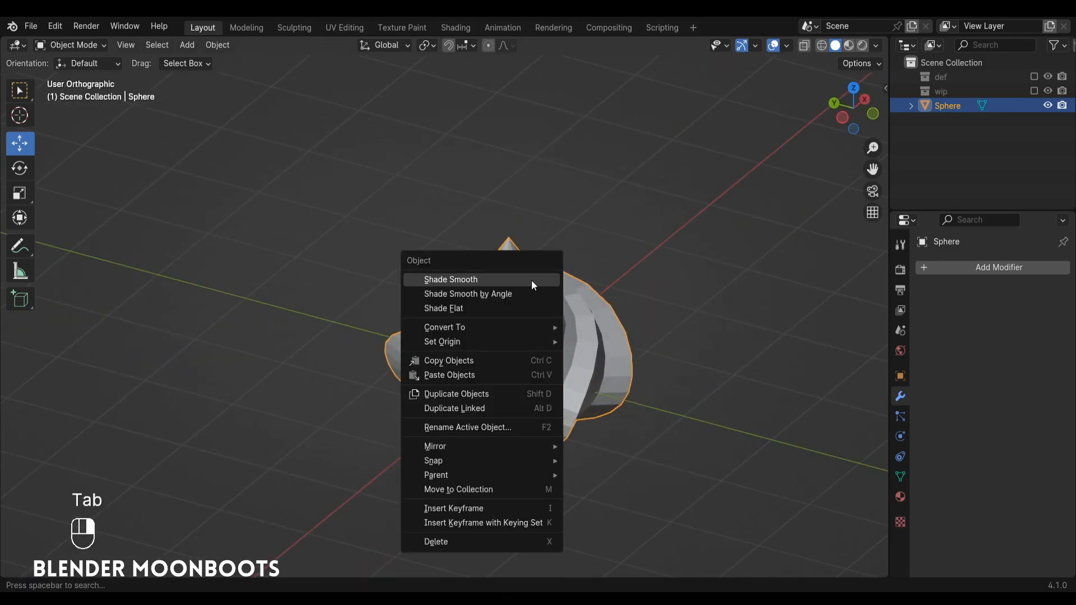
pyautogui.click(531, 281)
pyautogui.keyDown('alt'); pyautogui.moveTo(577, 279); pyautogui.dragTo(580, 275); pyautogui.keyUp('alt')
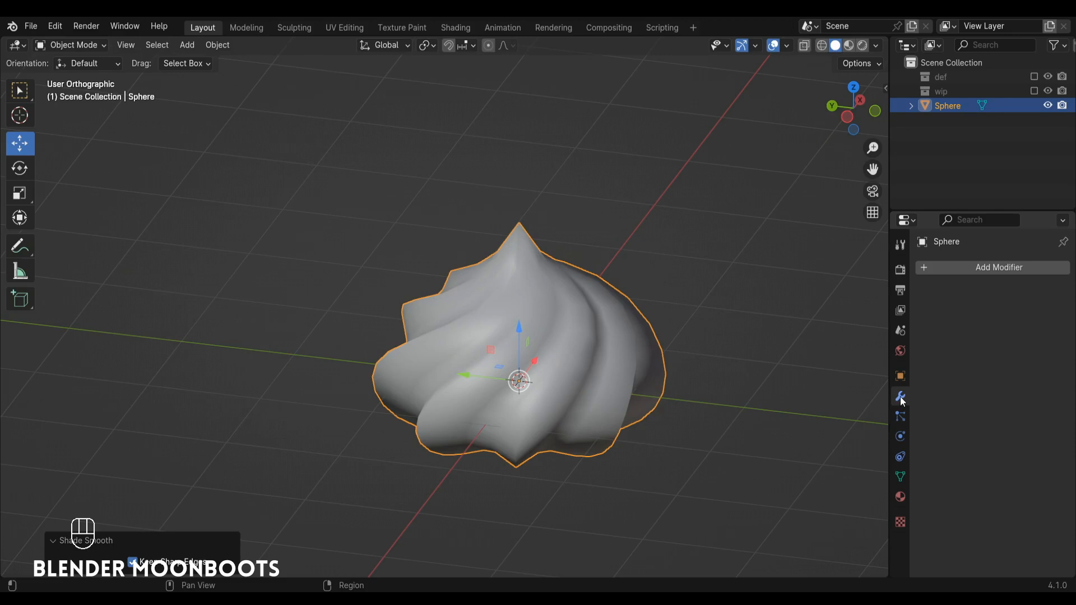
# - Add a Subdivision Surface modifier to the swirl
pyautogui.click(944, 267)
pyautogui.moveTo(927, 283)
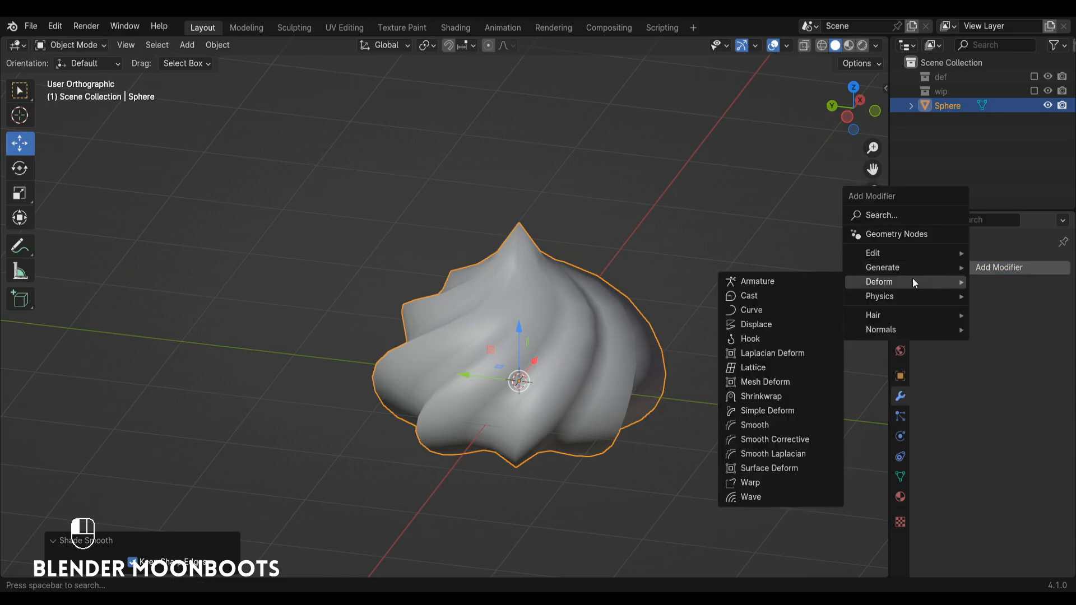
pyautogui.moveTo(880, 274)
pyautogui.click(792, 452)
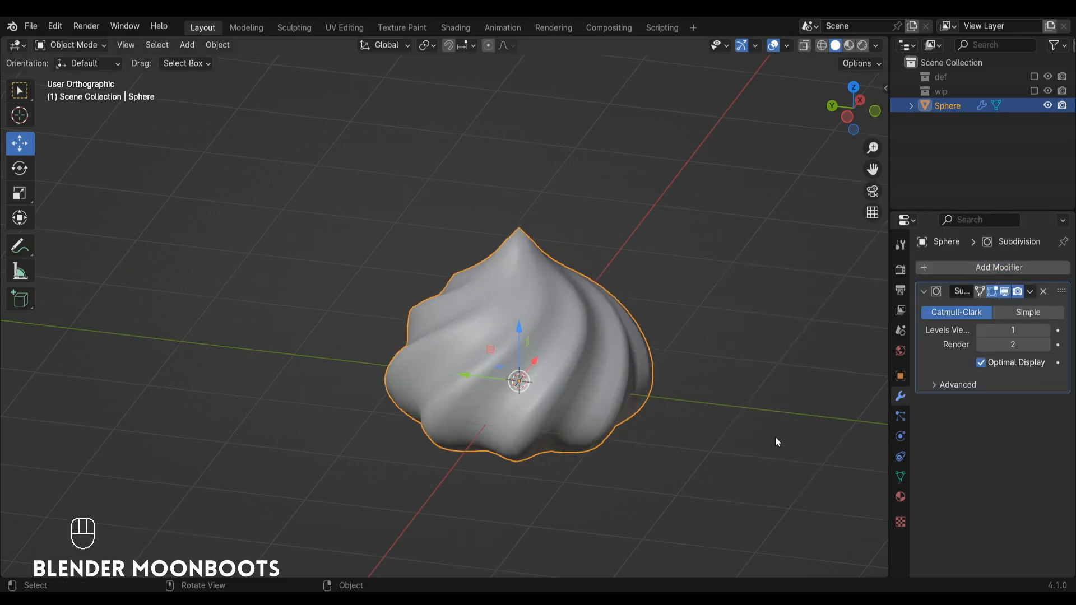
pyautogui.moveTo(775, 436)
pyautogui.keyDown('alt'); pyautogui.mouseDown()
pyautogui.moveTo(666, 420)
pyautogui.moveTo(773, 403)
pyautogui.moveTo(825, 358)
pyautogui.moveTo(755, 440)
pyautogui.mouseUp(); pyautogui.keyUp('alt')
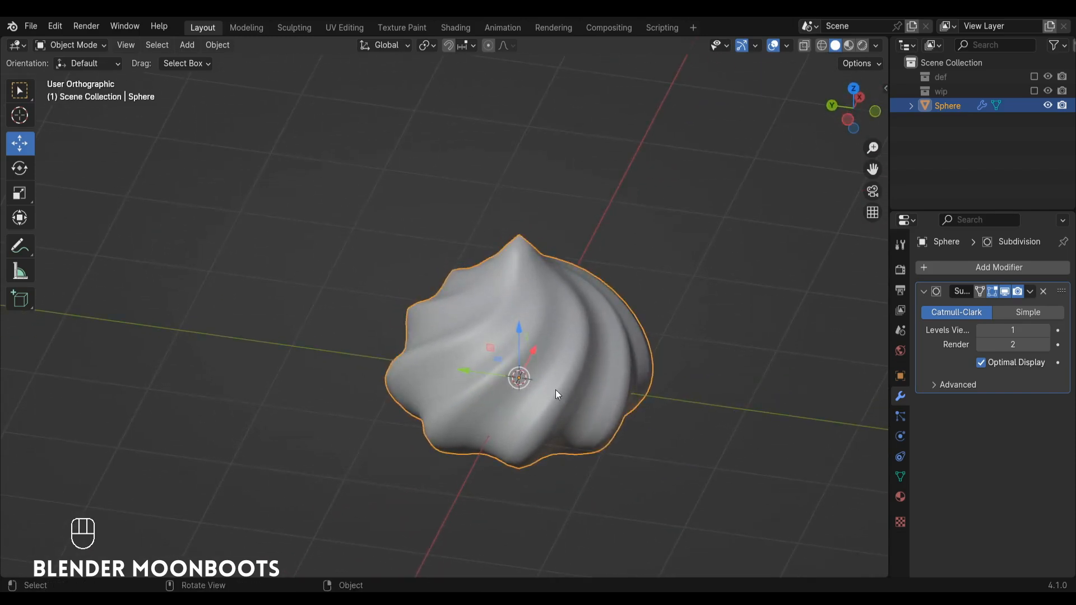
# - Bevel all the spiral ridge edge loops of the swirl about 0.03 m wide with one segment, and return to Object Mode
pyautogui.press('Tab')
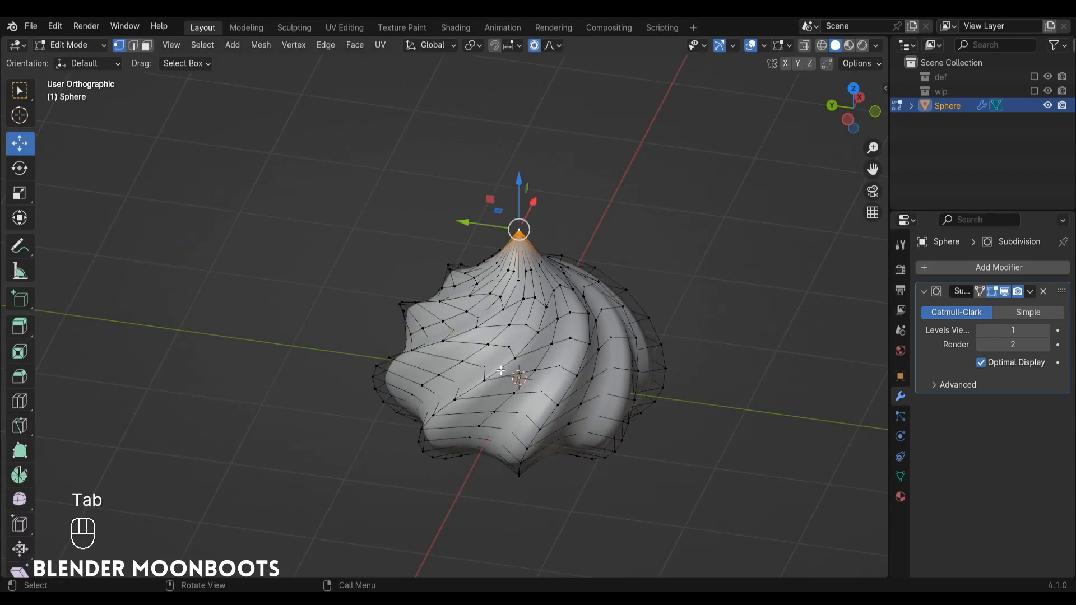
pyautogui.press('2')
pyautogui.keyDown('alt'); pyautogui.moveTo(495, 363); pyautogui.dragTo(552, 358); pyautogui.keyUp('alt')
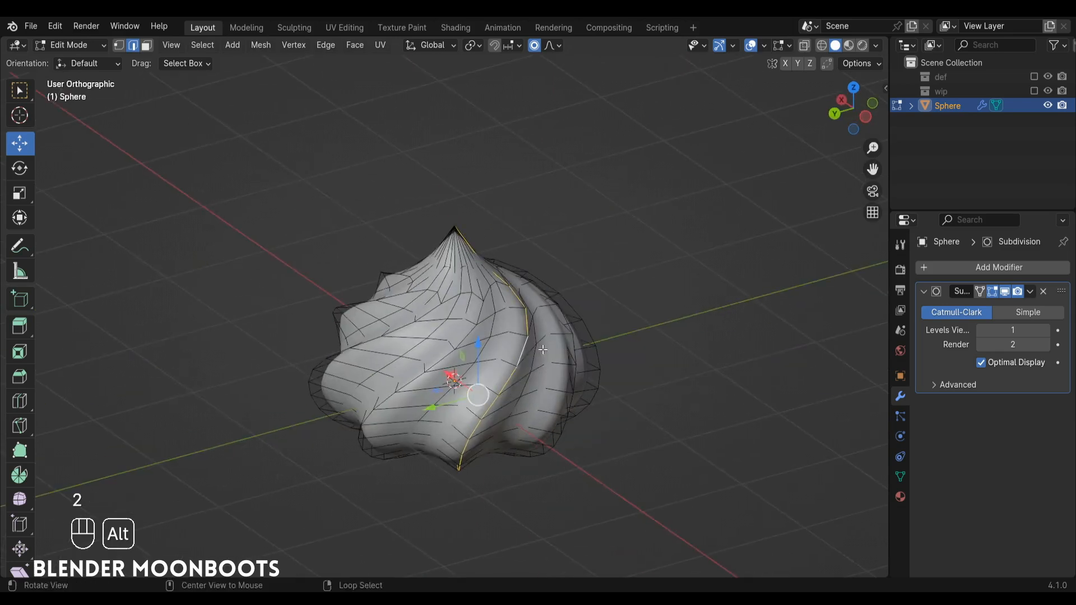
pyautogui.keyDown('alt'); pyautogui.keyDown('shift'); pyautogui.rightClick(466, 338); pyautogui.keyUp('shift'); pyautogui.keyUp('alt')
pyautogui.keyDown('alt'); pyautogui.moveTo(466, 338); pyautogui.dragTo(527, 350); pyautogui.keyUp('alt')
pyautogui.keyDown('alt'); pyautogui.moveTo(402, 369); pyautogui.dragTo(421, 386); pyautogui.keyUp('alt')
pyautogui.keyDown('alt'); pyautogui.keyDown('shift'); pyautogui.click(420, 388); pyautogui.keyUp('shift'); pyautogui.keyUp('alt')
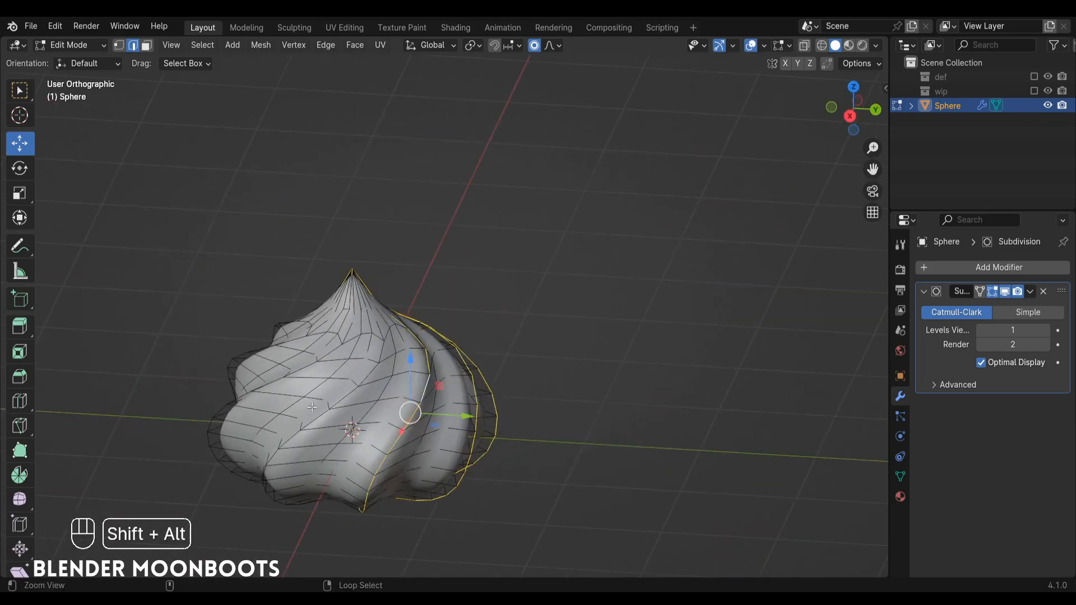
pyautogui.keyDown('alt'); pyautogui.keyDown('shift'); pyautogui.rightClick(343, 401); pyautogui.keyUp('shift'); pyautogui.keyUp('alt')
pyautogui.keyDown('alt'); pyautogui.moveTo(344, 400); pyautogui.dragTo(383, 392); pyautogui.keyUp('alt')
pyautogui.keyDown('alt'); pyautogui.keyDown('shift'); pyautogui.rightClick(384, 396); pyautogui.keyUp('shift'); pyautogui.keyUp('alt')
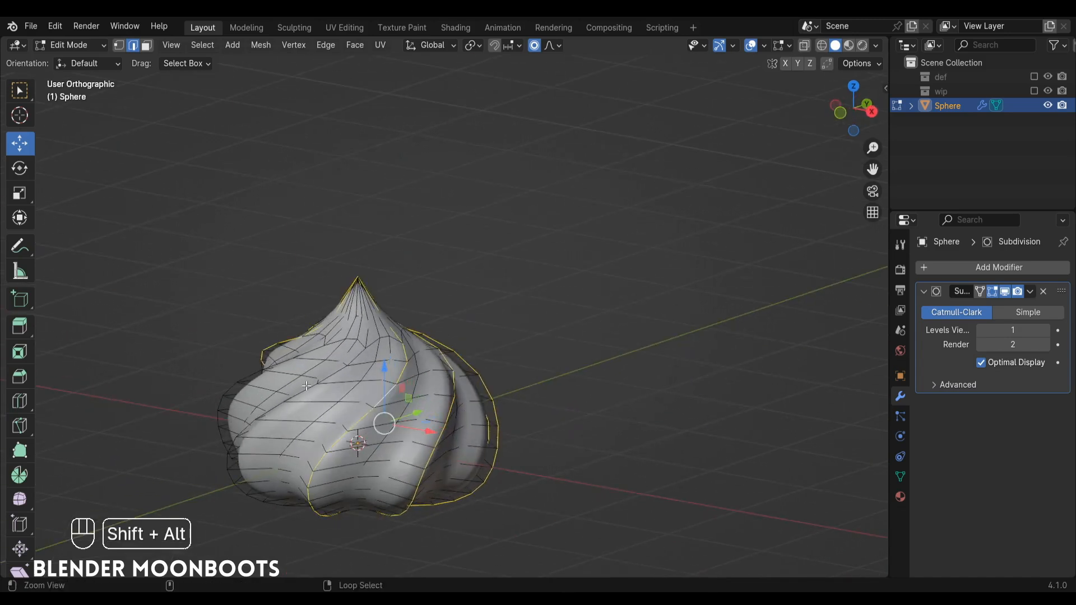
pyautogui.keyDown('alt'); pyautogui.keyDown('shift'); pyautogui.rightClick(305, 395); pyautogui.keyUp('shift'); pyautogui.keyUp('alt')
pyautogui.keyDown('alt'); pyautogui.moveTo(305, 395); pyautogui.dragTo(351, 401); pyautogui.keyUp('alt')
pyautogui.keyDown('alt'); pyautogui.keyDown('shift'); pyautogui.rightClick(351, 401); pyautogui.keyUp('shift'); pyautogui.keyUp('alt')
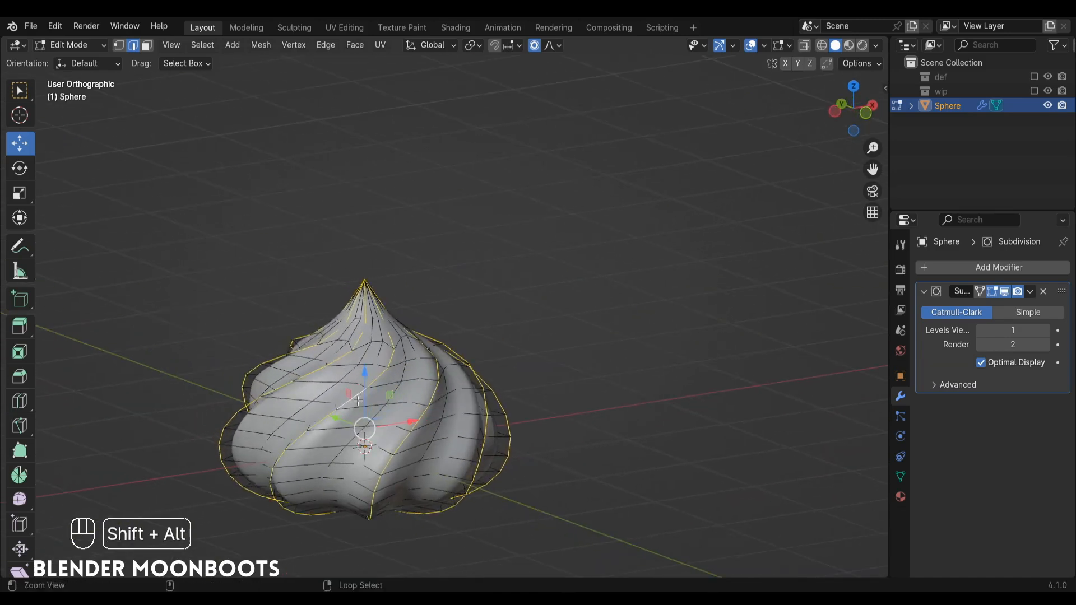
pyautogui.hotkey('ctrl', 'b')
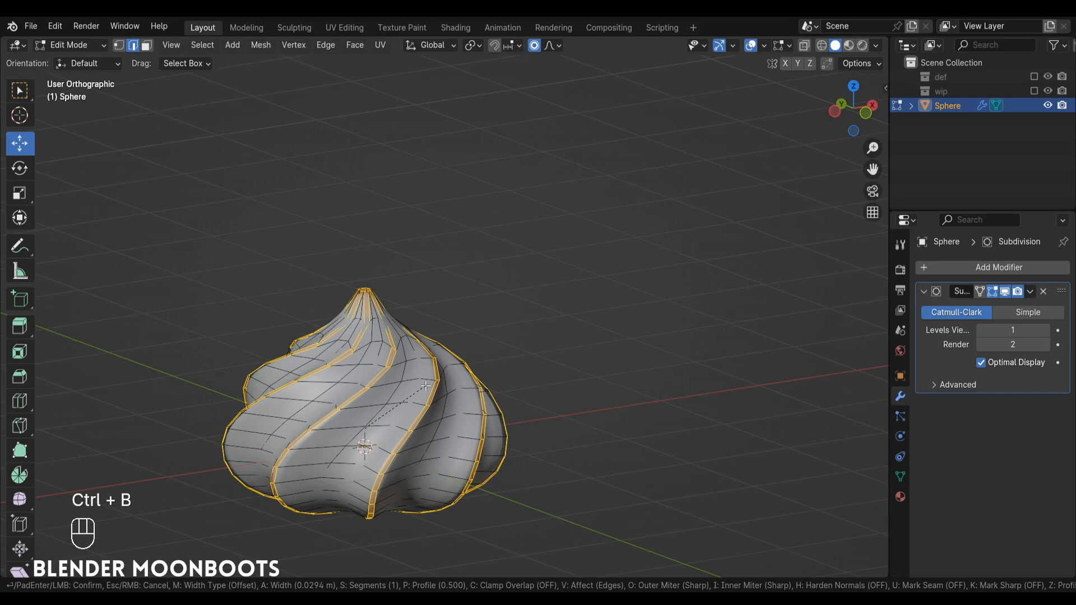
pyautogui.click(426, 385)
pyautogui.press('Tab')
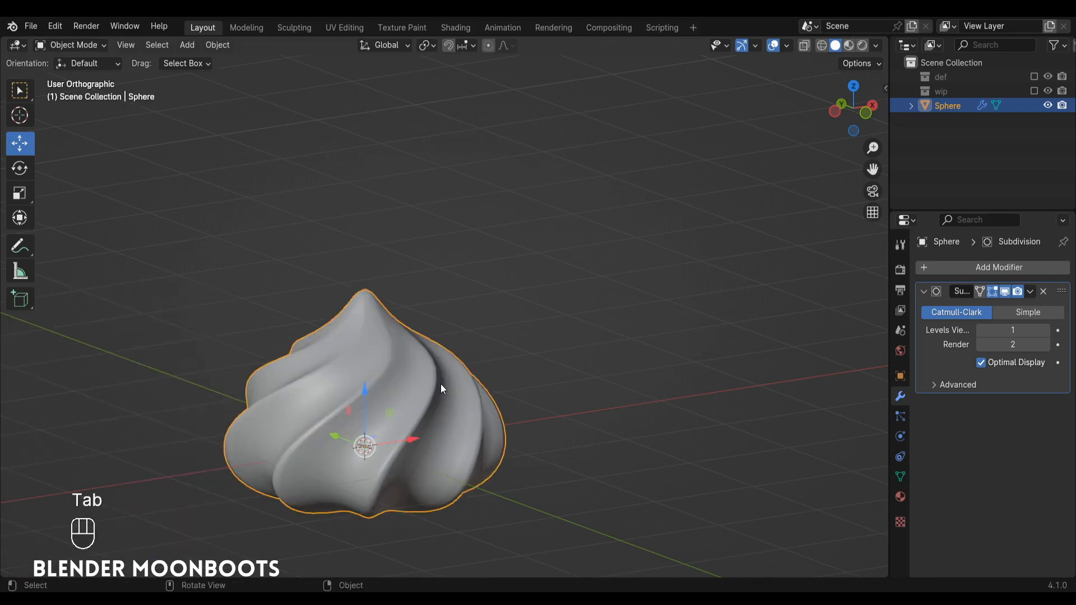
# - Raise the small cap faces at the swirl's tip slightly along Z with proportional editing, and return to Object Mode
pyautogui.keyDown('ctrl'); pyautogui.keyDown('alt'); pyautogui.moveTo(425, 394); pyautogui.dragTo(438, 329); pyautogui.keyUp('alt'); pyautogui.keyUp('ctrl')
pyautogui.press('Tab')
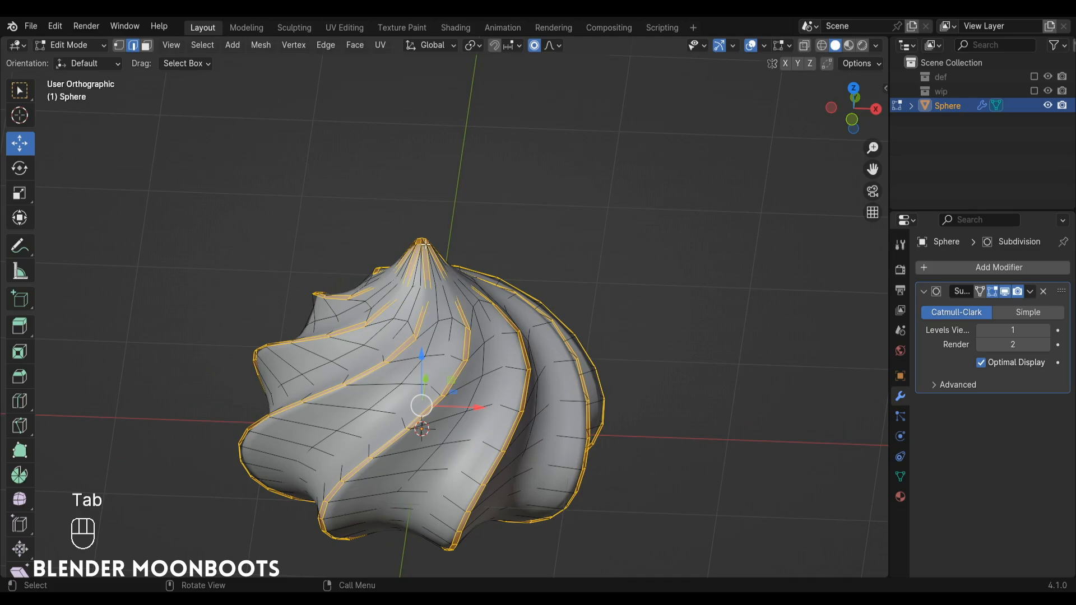
pyautogui.keyDown('alt'); pyautogui.moveTo(426, 244); pyautogui.dragTo(475, 252); pyautogui.keyUp('alt')
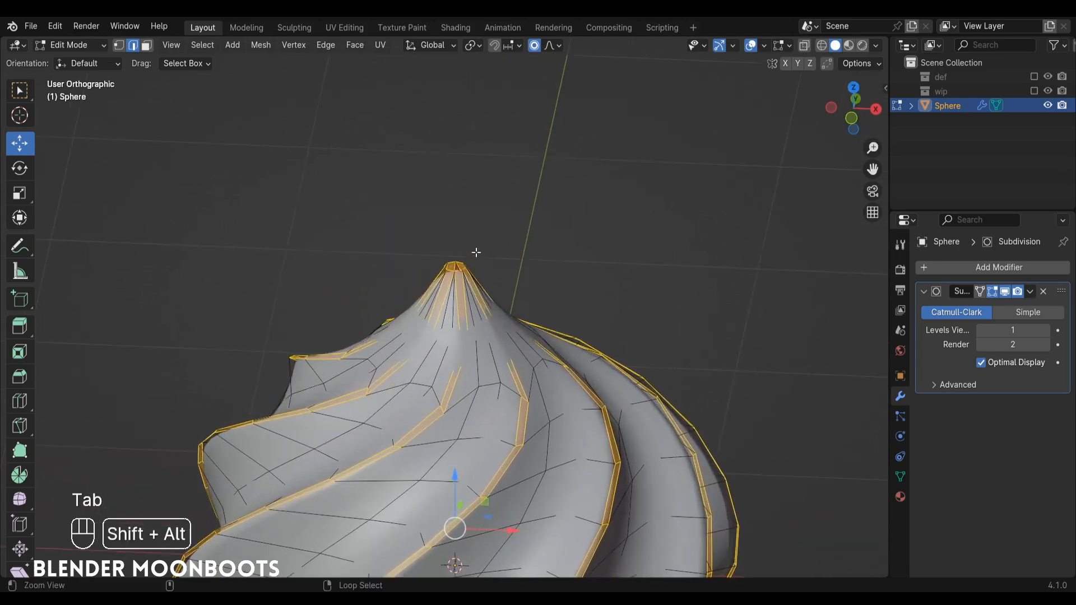
pyautogui.press('3')
pyautogui.keyDown('alt'); pyautogui.click(458, 264); pyautogui.keyUp('alt')
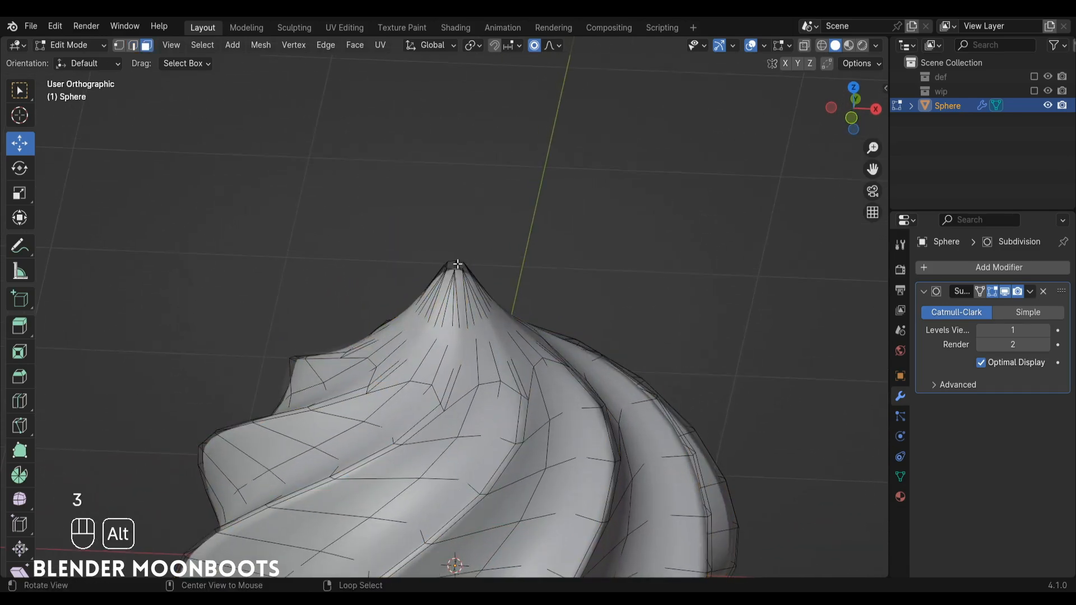
pyautogui.moveTo(456, 206); pyautogui.dragTo(456, 202)
pyautogui.scroll(5, 456, 203)
pyautogui.press('Tab')
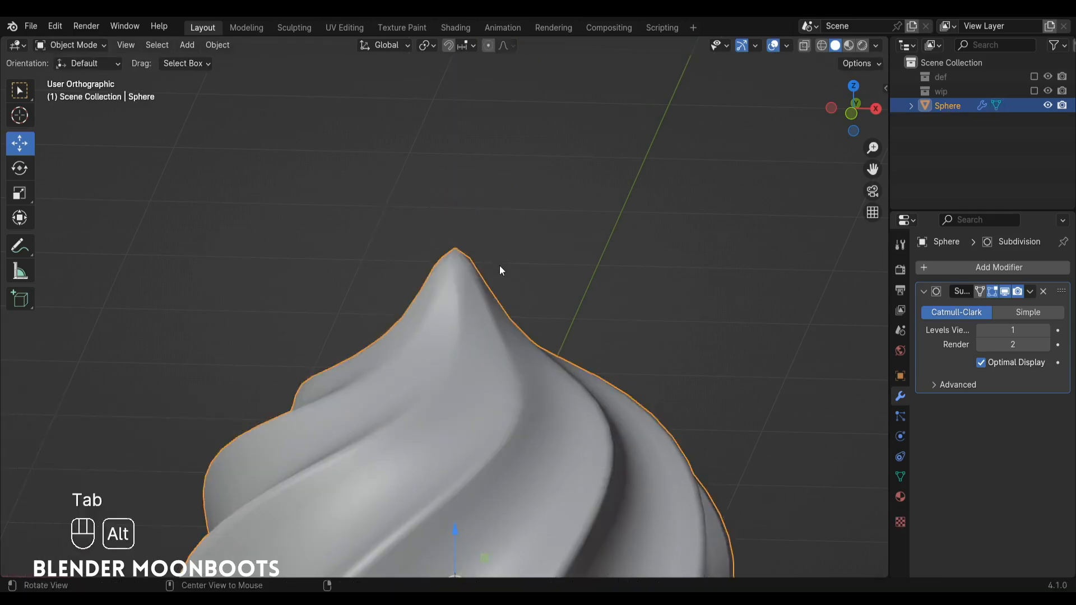
pyautogui.keyDown('alt'); pyautogui.moveTo(500, 265); pyautogui.dragTo(502, 305); pyautogui.keyUp('alt')
pyautogui.moveTo(502, 305)
pyautogui.keyDown('alt'); pyautogui.keyDown('shift'); pyautogui.mouseDown()
pyautogui.moveTo(504, 412)
pyautogui.moveTo(493, 339)
pyautogui.moveTo(477, 355)
pyautogui.moveTo(507, 259)
pyautogui.moveTo(502, 334)
pyautogui.moveTo(519, 334)
pyautogui.moveTo(506, 371)
pyautogui.moveTo(502, 326)
pyautogui.mouseUp(); pyautogui.keyUp('shift'); pyautogui.keyUp('alt')
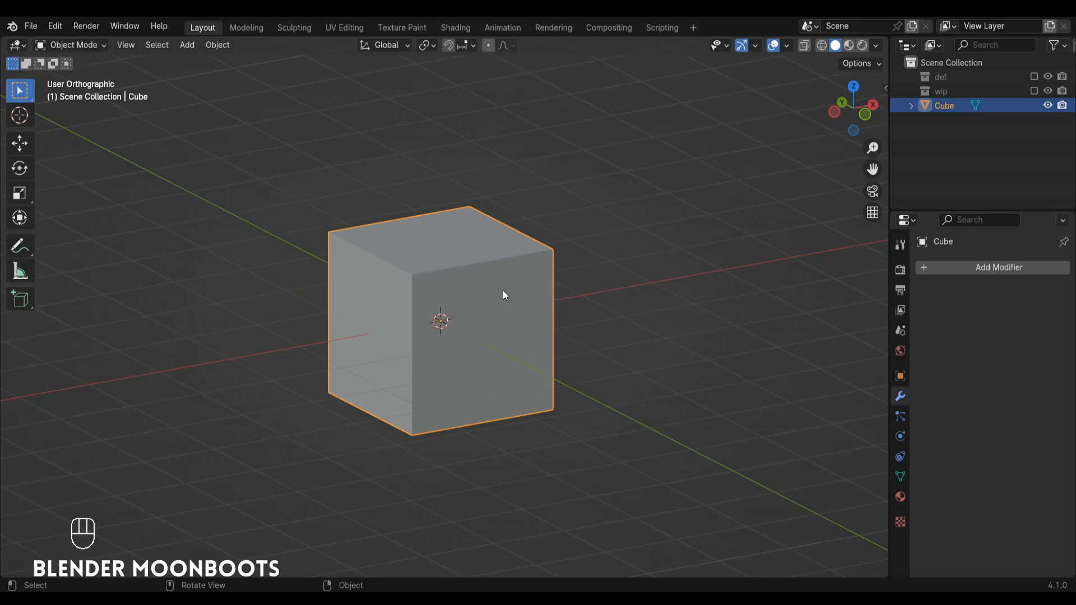
# - Extrude all six faces of the cube as individual faces by about 2.04 m to form a six-armed block
pyautogui.moveTo(505, 301)
pyautogui.keyDown('alt'); pyautogui.mouseDown()
pyautogui.moveTo(512, 323)
pyautogui.moveTo(515, 311)
pyautogui.mouseUp(); pyautogui.keyUp('alt')
pyautogui.press('Tab')
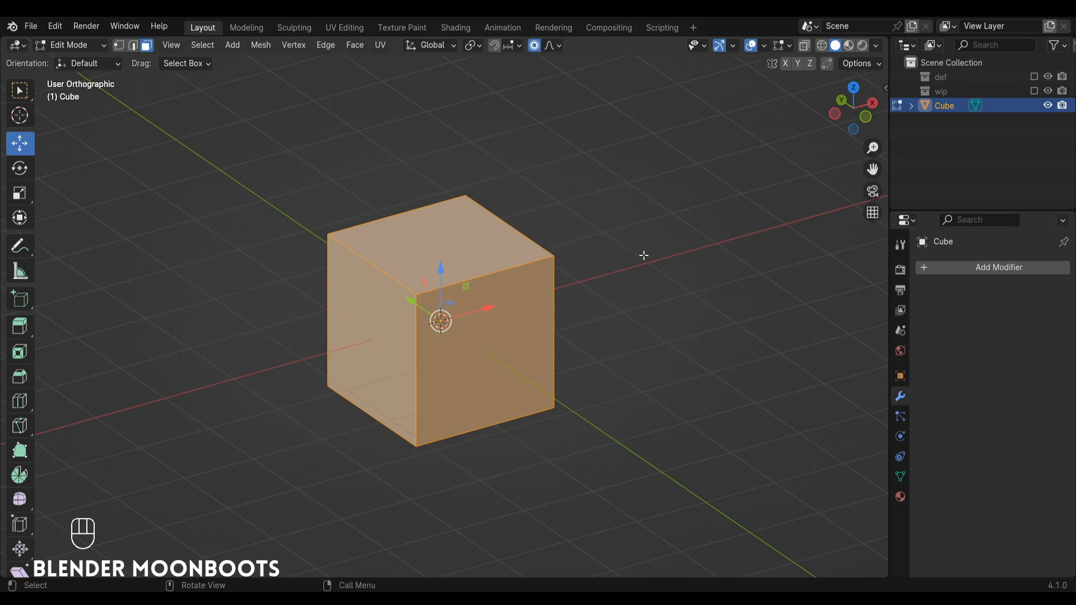
pyautogui.hotkey('alt', 'e')
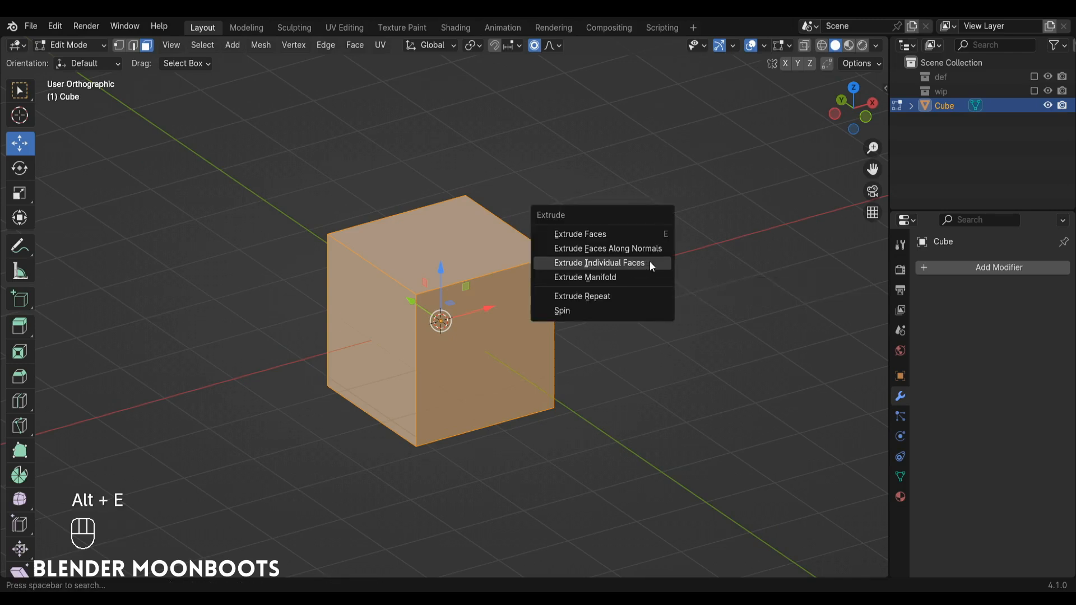
pyautogui.click(650, 261)
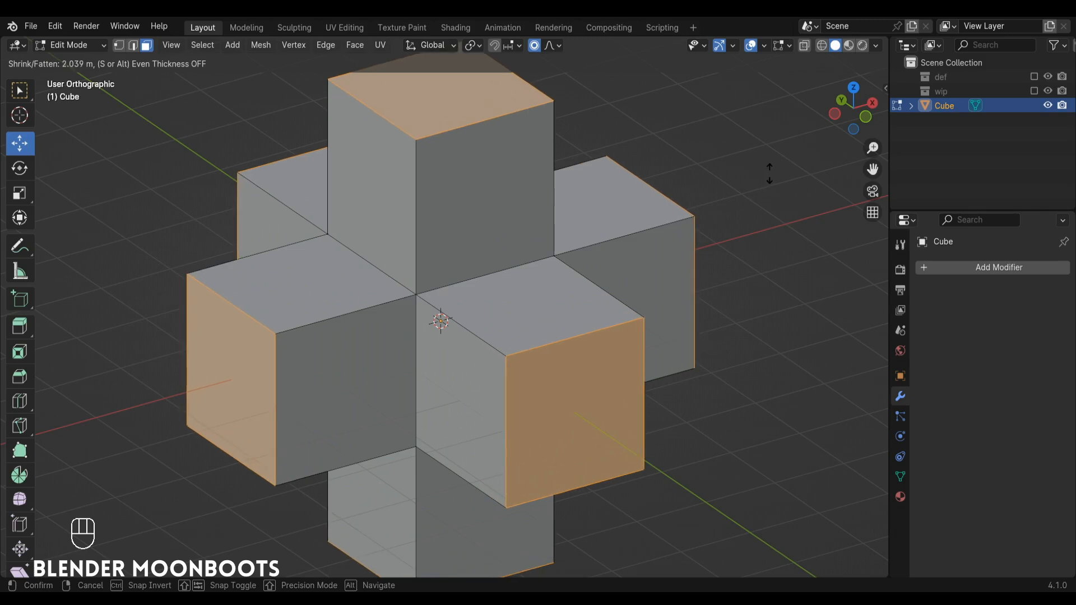
pyautogui.click(769, 174)
pyautogui.scroll(-2, 711, 222)
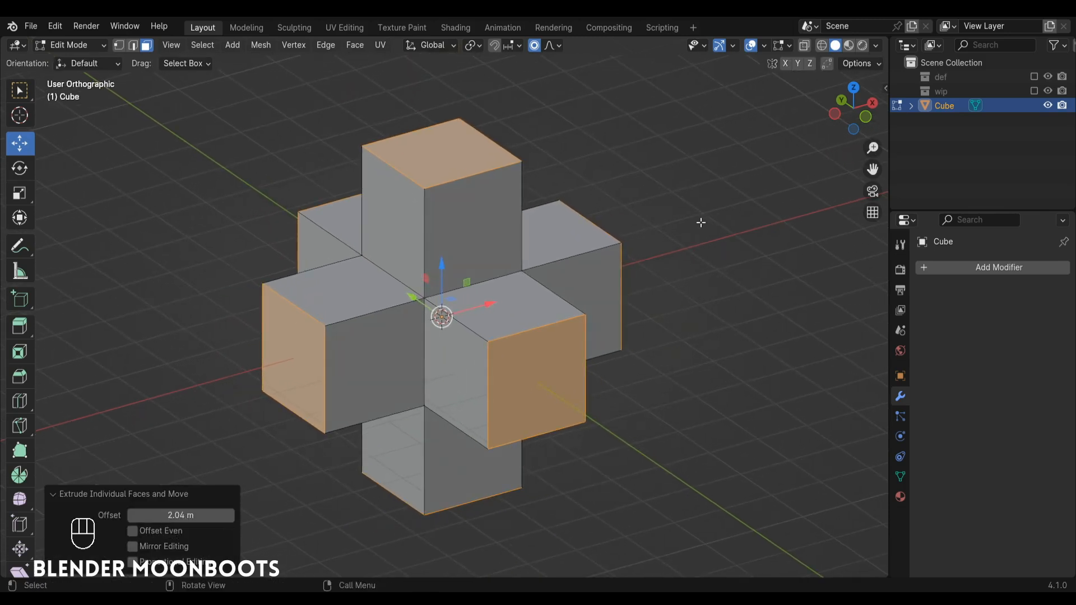
# - Bevel all edges of the six-armed block with four segments and a width of about 1.01 m
pyautogui.press('a')
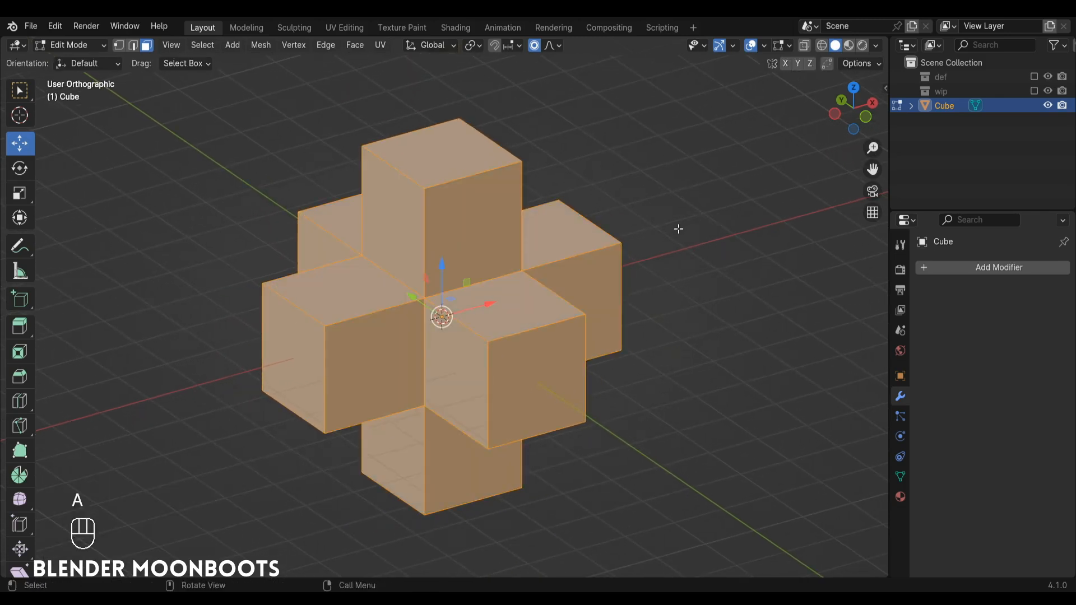
pyautogui.hotkey('ctrl', 'b')
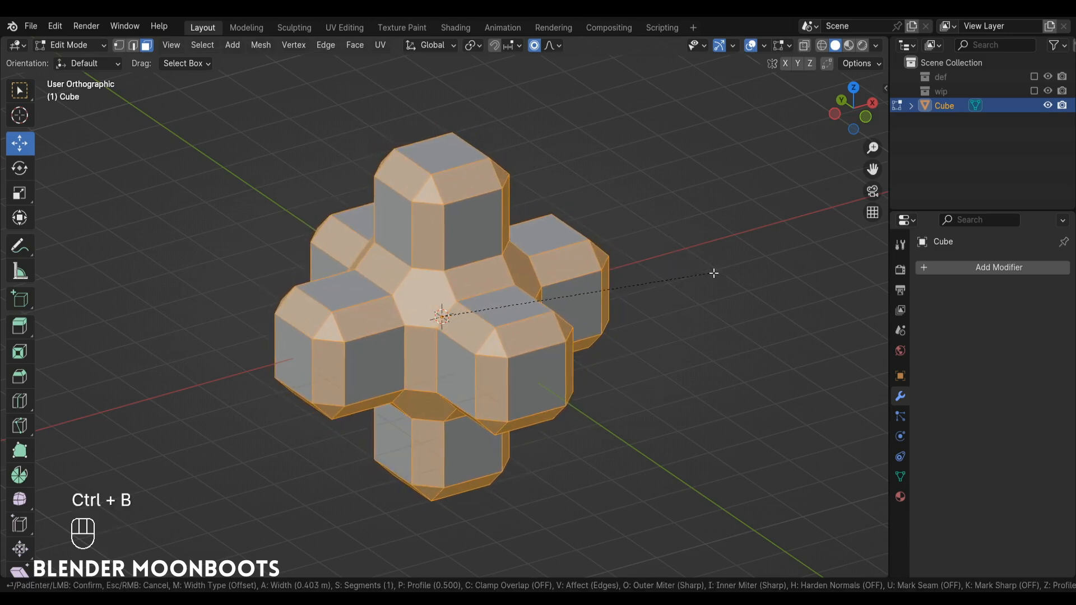
pyautogui.scroll(3, 717, 281)
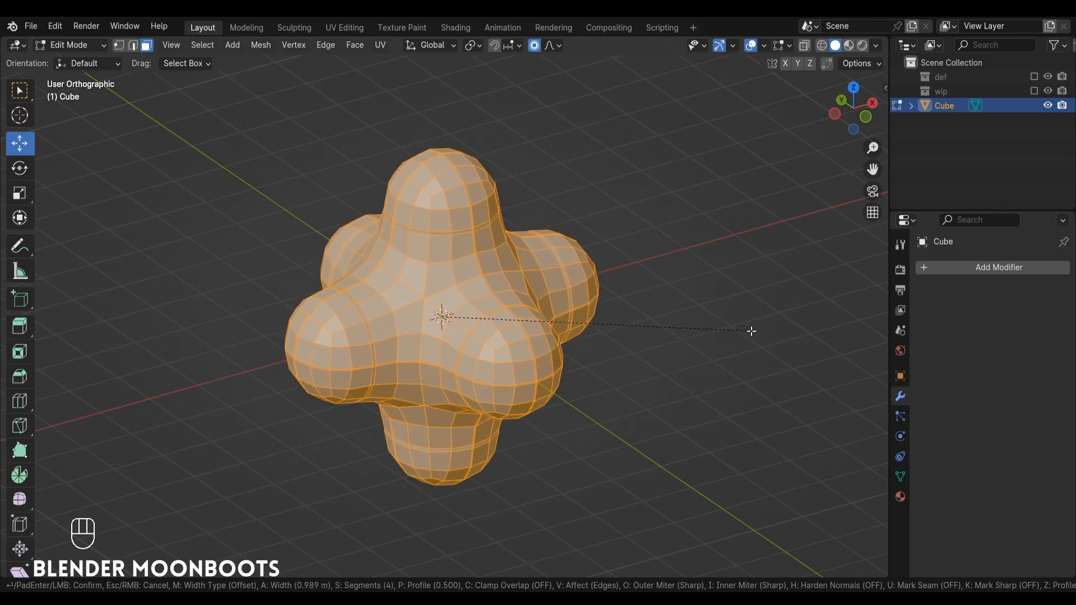
pyautogui.click(751, 331)
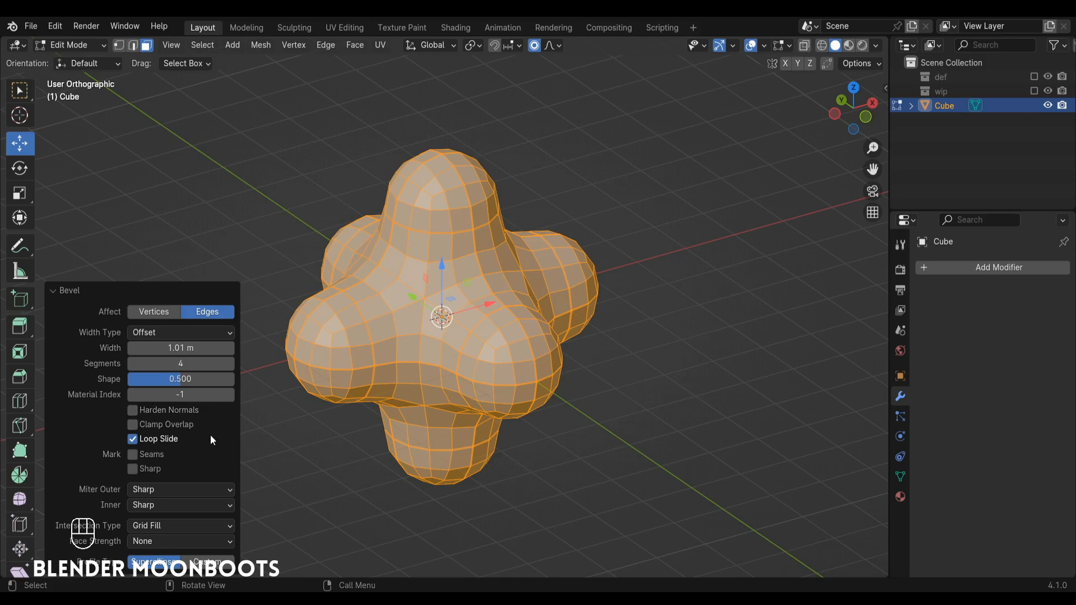
# - Enable Clamp Overlap for the bevel and increase its width to 2.39 m
pyautogui.click(132, 425)
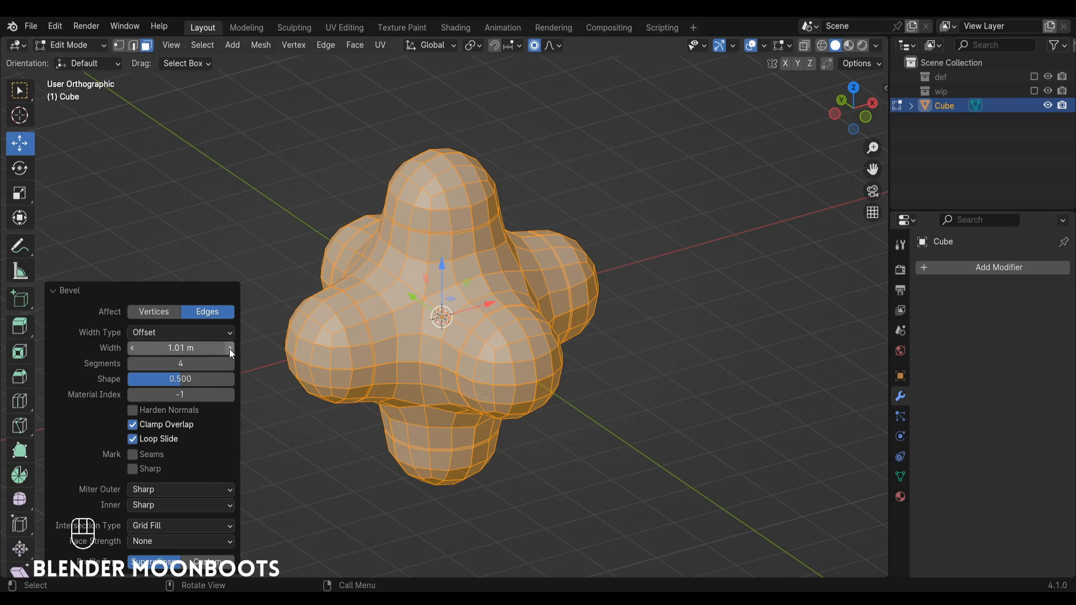
pyautogui.moveTo(230, 350); pyautogui.dragTo(369, 274)
pyautogui.keyDown('alt'); pyautogui.keyDown('shift'); pyautogui.moveTo(437, 313); pyautogui.dragTo(485, 272); pyautogui.keyUp('shift'); pyautogui.keyUp('alt')
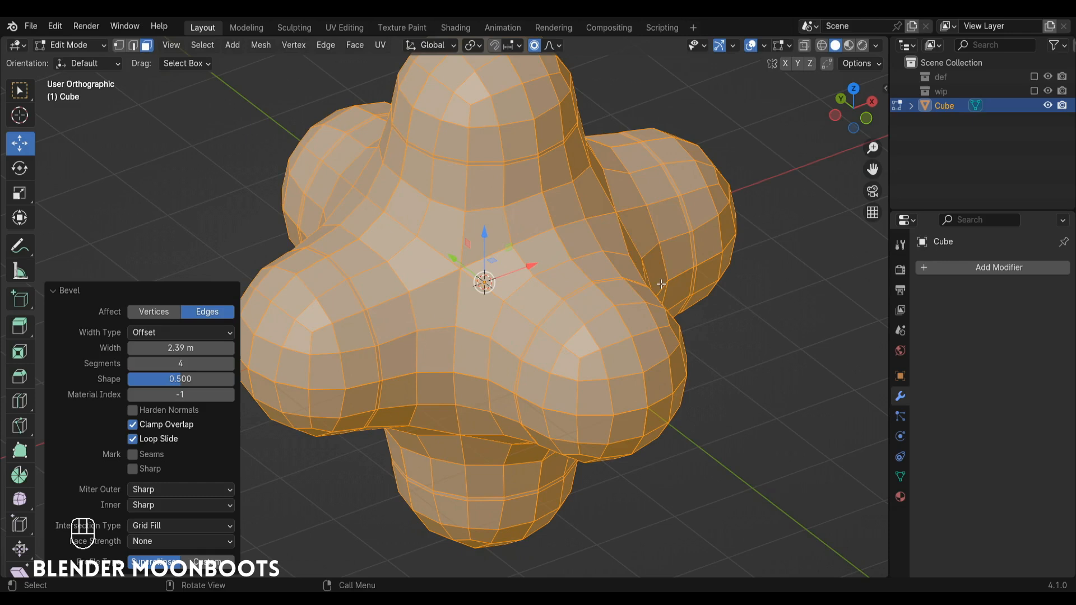
# - Merge the rounded mesh's vertices by distance with a merge distance of 0.12 m
pyautogui.press('m')
pyautogui.click(652, 282)
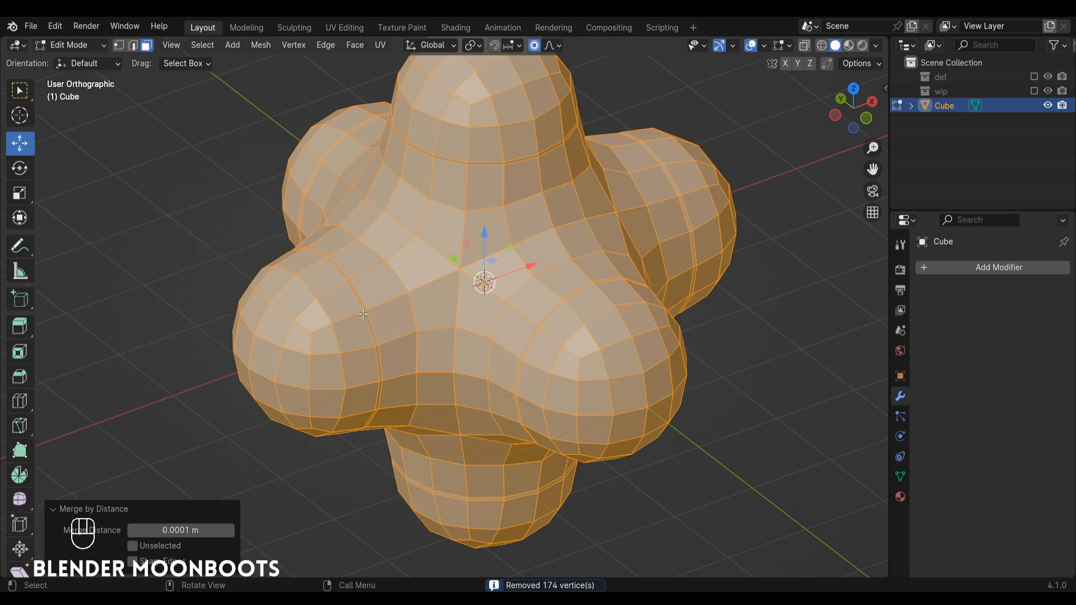
pyautogui.moveTo(227, 531); pyautogui.dragTo(387, 302)
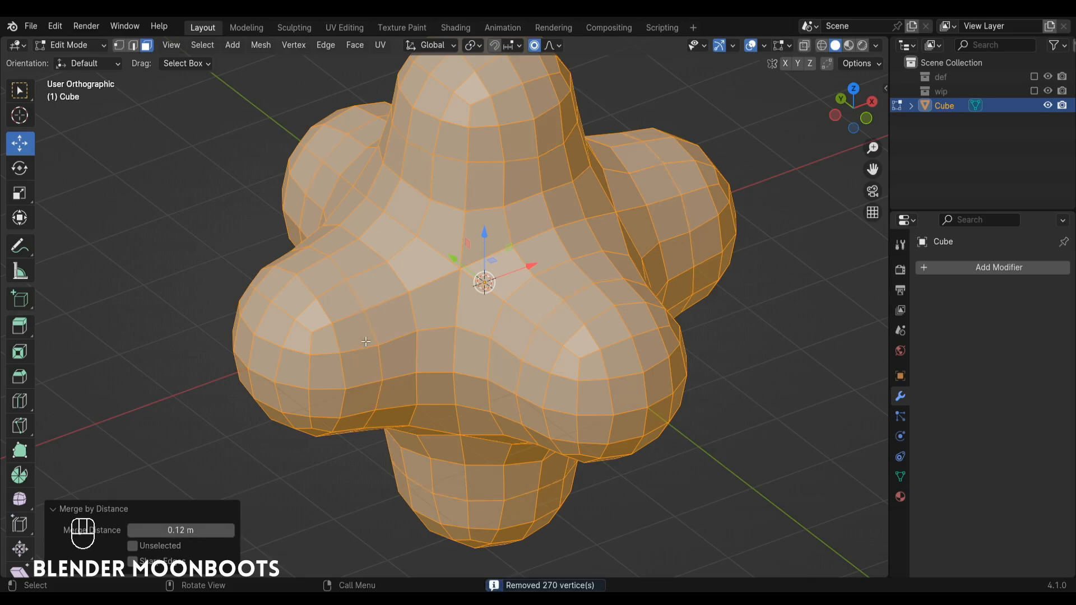
# - Select the rounded end of the negative Y arm through the mesh and delete its vertices
pyautogui.keyDown('alt'); pyautogui.moveTo(366, 341); pyautogui.dragTo(483, 334); pyautogui.keyUp('alt')
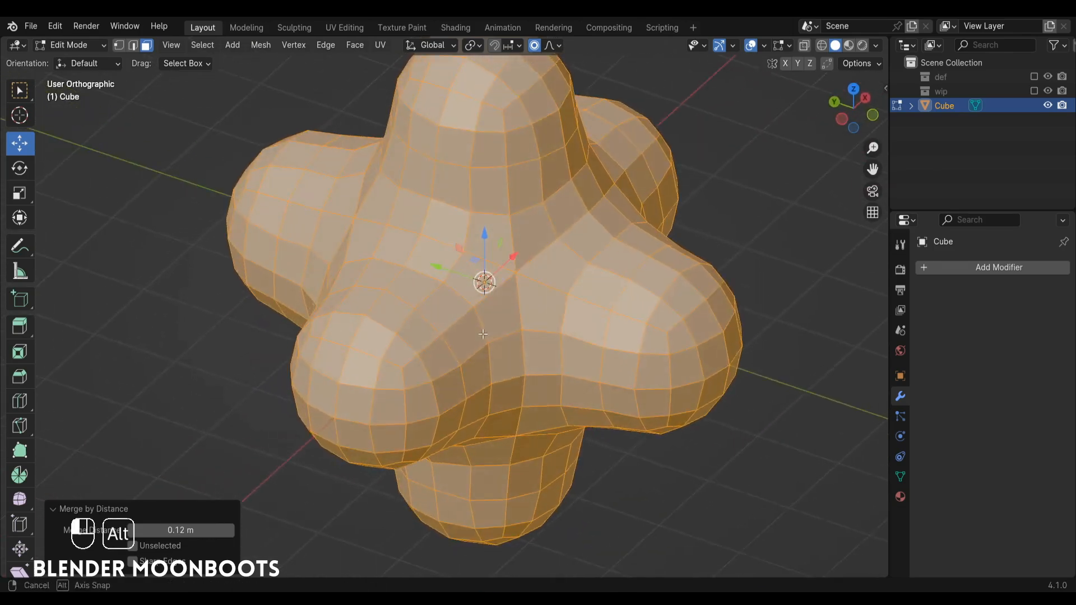
pyautogui.keyDown('alt'); pyautogui.moveTo(637, 313); pyautogui.dragTo(670, 301); pyautogui.keyUp('alt')
pyautogui.hotkey('alt', 'z')
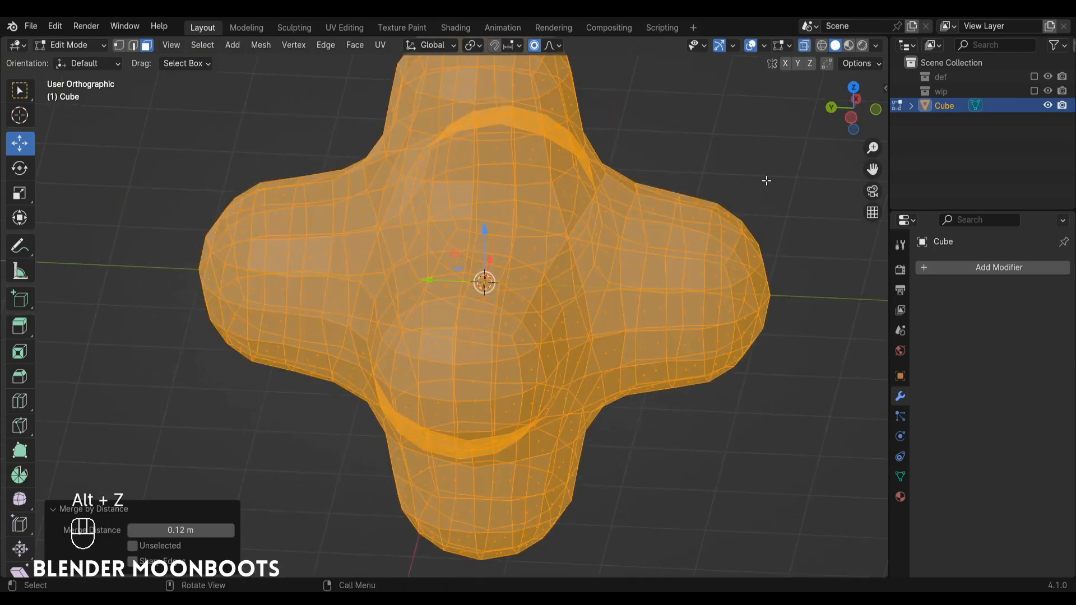
pyautogui.hotkey('alt', 'a')
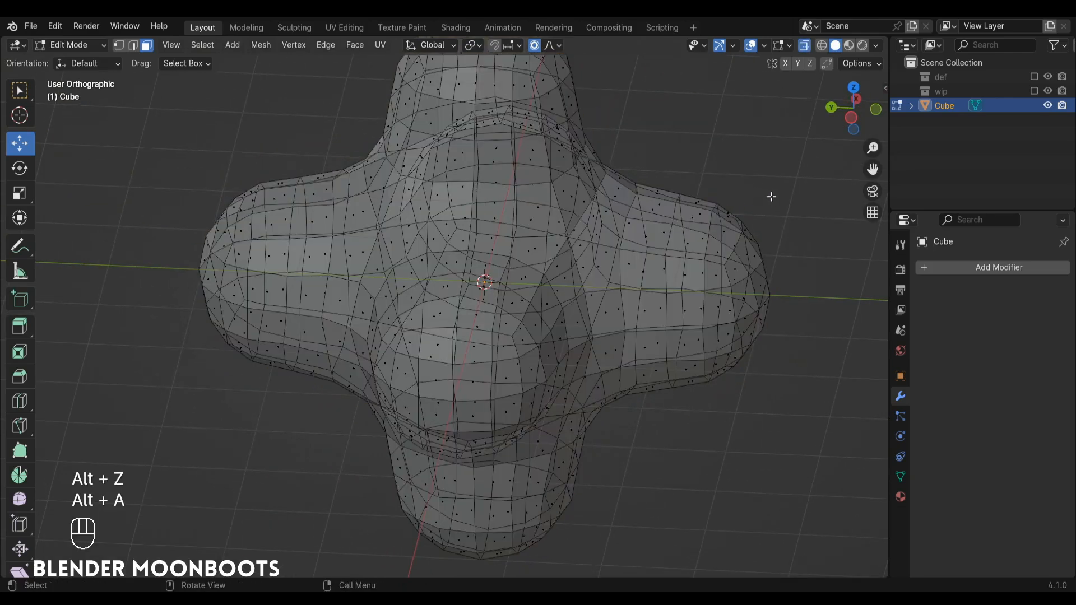
pyautogui.keyDown('alt'); pyautogui.moveTo(769, 196); pyautogui.dragTo(779, 192); pyautogui.keyUp('alt')
pyautogui.press('2')
pyautogui.moveTo(788, 148); pyautogui.dragTo(666, 427)
pyautogui.press('x')
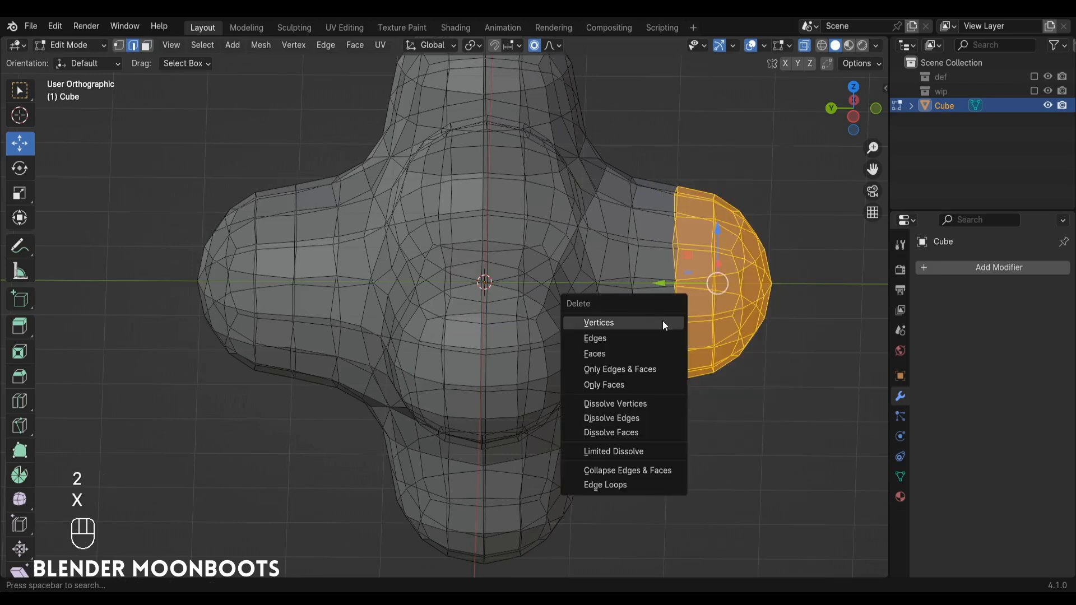
pyautogui.click(657, 324)
# - Select the open rim of the cut arm and make it a regular circle with LoopTools Circle
pyautogui.keyDown('alt'); pyautogui.click(628, 268); pyautogui.keyUp('alt')
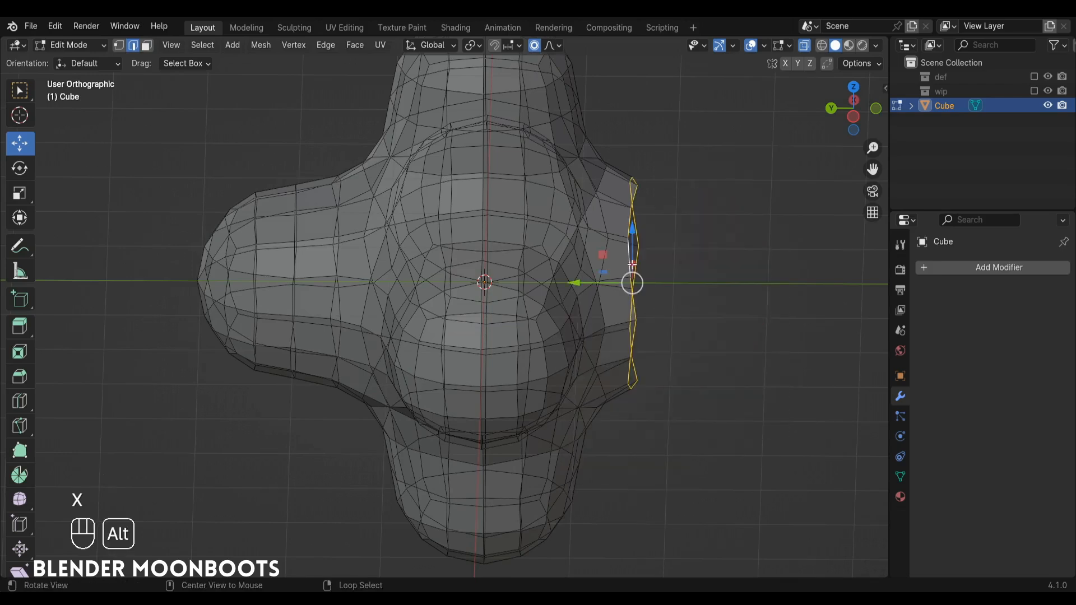
pyautogui.keyDown('alt'); pyautogui.moveTo(627, 268); pyautogui.dragTo(571, 307); pyautogui.keyUp('alt')
pyautogui.keyDown('ctrl'); pyautogui.keyDown('alt'); pyautogui.moveTo(605, 294); pyautogui.dragTo(398, 372); pyautogui.keyUp('alt'); pyautogui.keyUp('ctrl')
pyautogui.hotkey('alt', 'z')
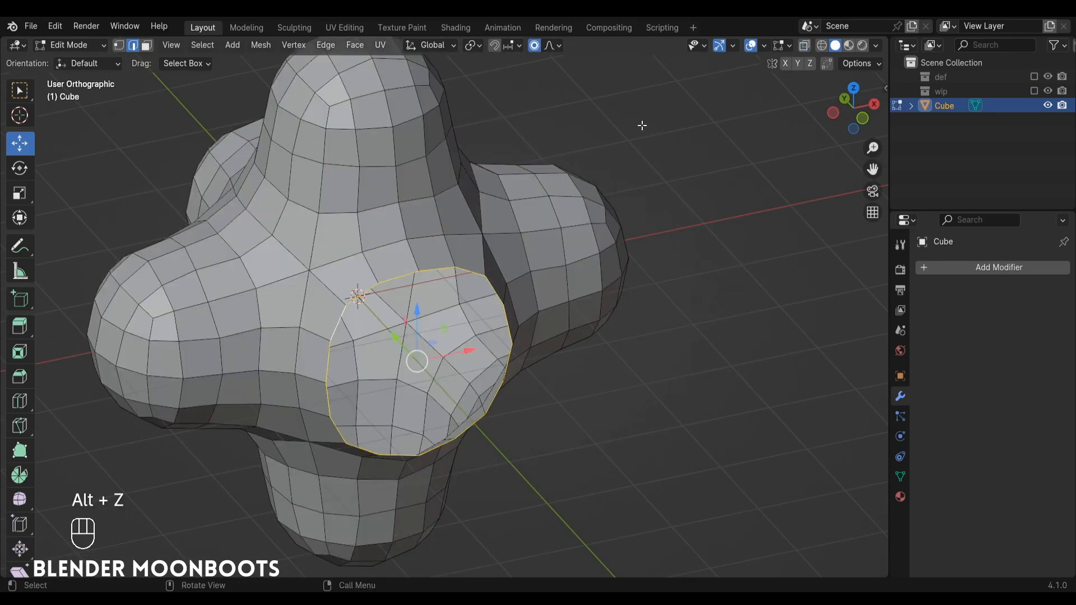
pyautogui.rightClick(617, 122)
pyautogui.moveTo(586, 89)
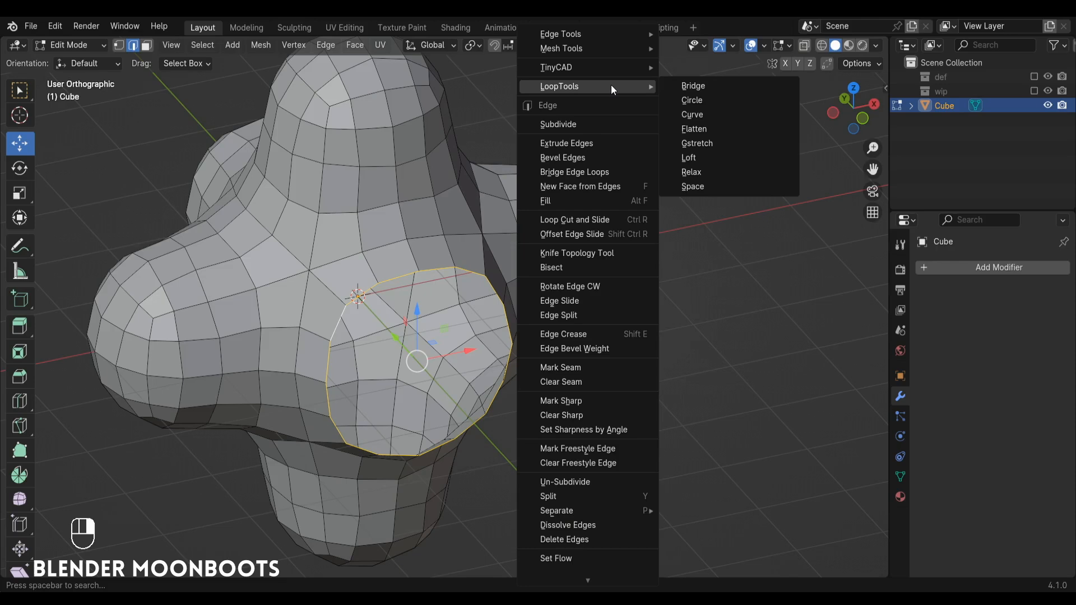
pyautogui.click(708, 99)
# - Turn off proportional editing and move the circular rim about 0.12 m inward along Y
pyautogui.moveTo(404, 263); pyautogui.dragTo(420, 268, button='middle')
pyautogui.moveTo(440, 416); pyautogui.dragTo(550, 377, button='middle')
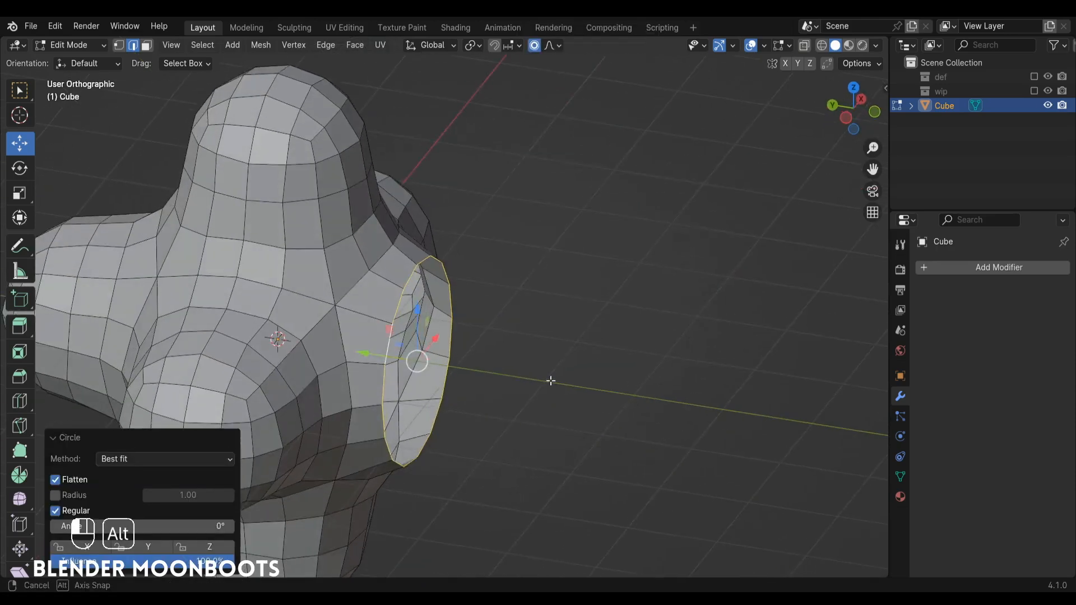
pyautogui.moveTo(364, 350); pyautogui.dragTo(348, 351)
pyautogui.hotkey('ctrl', 'z')
pyautogui.press('o')
pyautogui.keyDown('alt'); pyautogui.moveTo(434, 330); pyautogui.dragTo(333, 299); pyautogui.keyUp('alt')
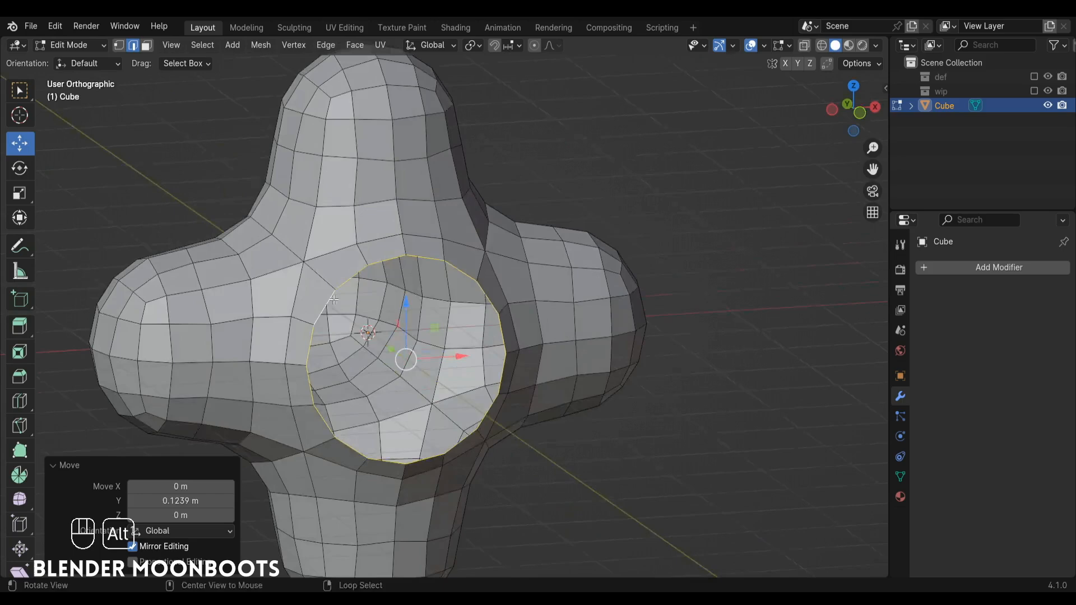
# - Scale the circular rim slightly and extrude it about 0.97 m inward along Y
pyautogui.keyDown('alt'); pyautogui.moveTo(412, 292); pyautogui.dragTo(471, 302); pyautogui.keyUp('alt')
pyautogui.press('s')
pyautogui.click(525, 293)
pyautogui.press('e')
pyautogui.press('y')
pyautogui.click(516, 289)
# - Extrude the inner rim in place, scale it to about half size, and fill it with a face to close the recess floor
pyautogui.press('e')
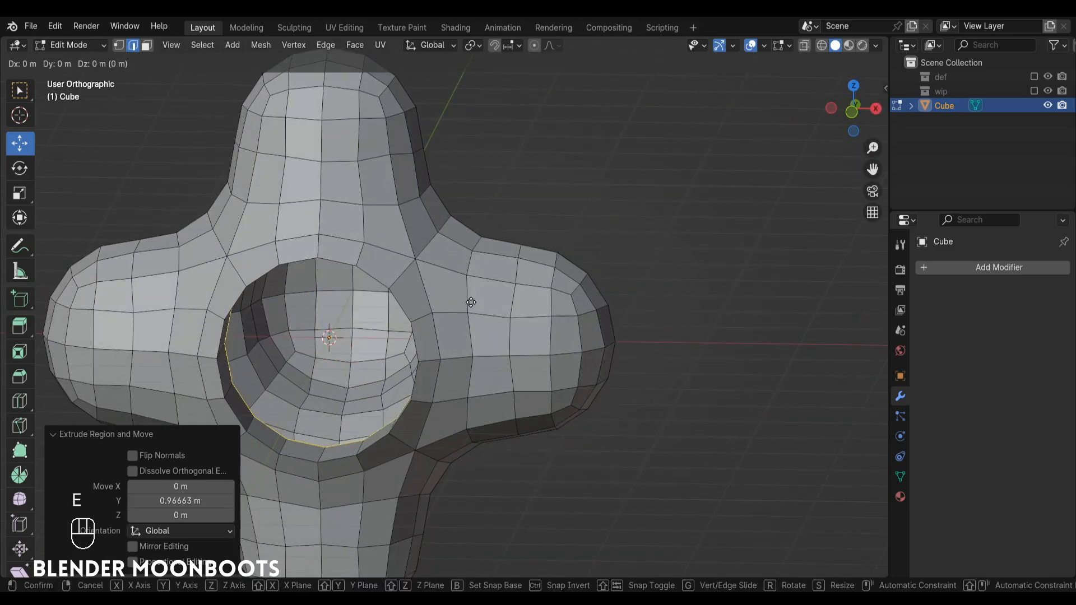
pyautogui.rightClick(471, 302)
pyautogui.press('s')
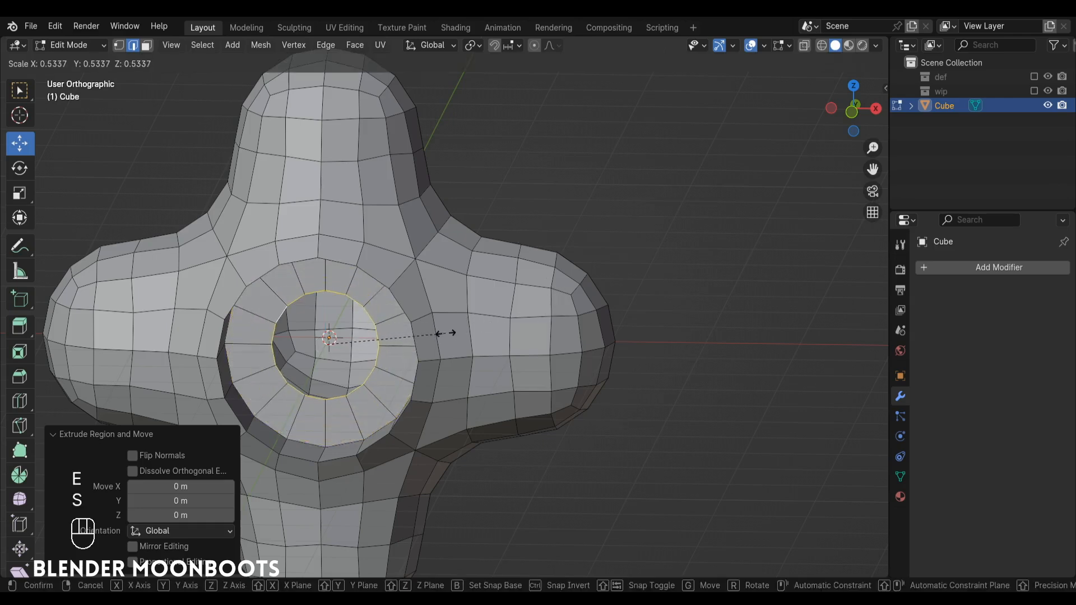
pyautogui.click(433, 335)
pyautogui.press('f')
pyautogui.keyDown('alt'); pyautogui.moveTo(455, 310); pyautogui.dragTo(563, 350); pyautogui.keyUp('alt')
pyautogui.press('Tab')
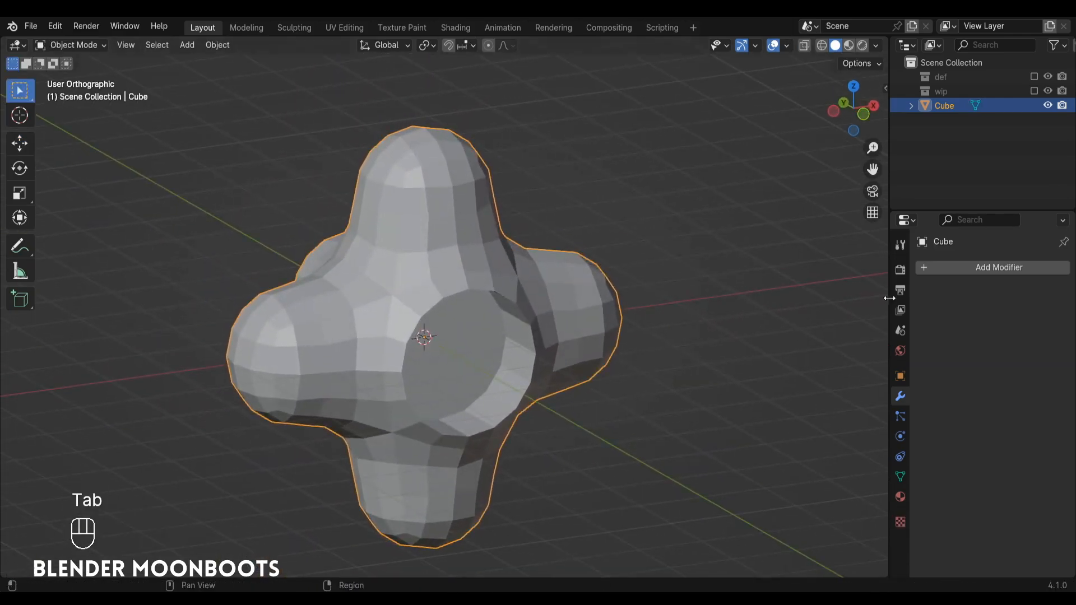
# - Add a Subdivision Surface modifier to the six-armed form and set its viewport level to 2
pyautogui.click(940, 268)
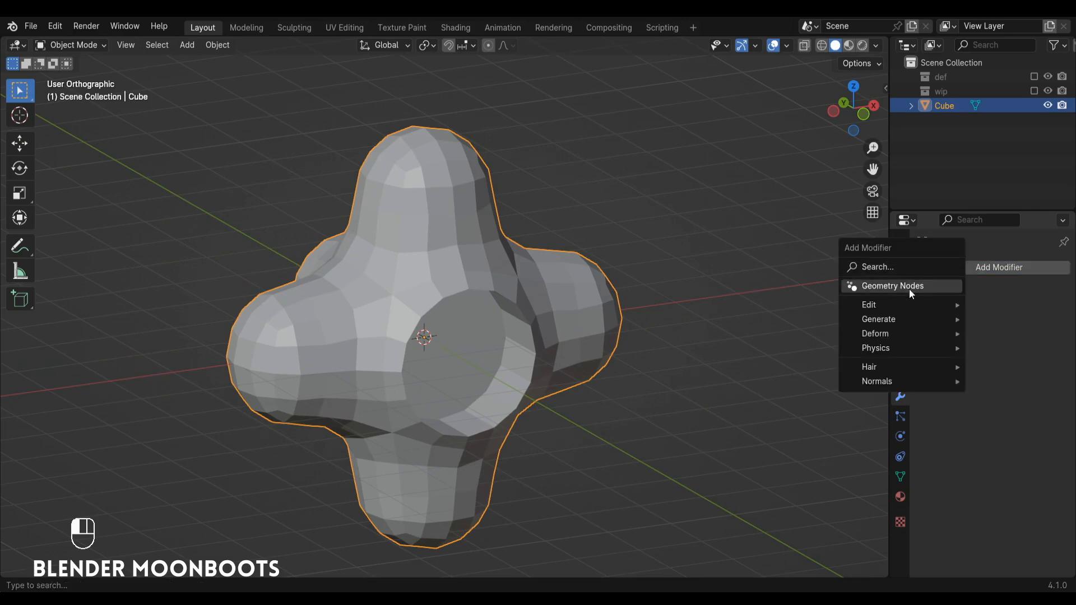
pyautogui.moveTo(894, 325)
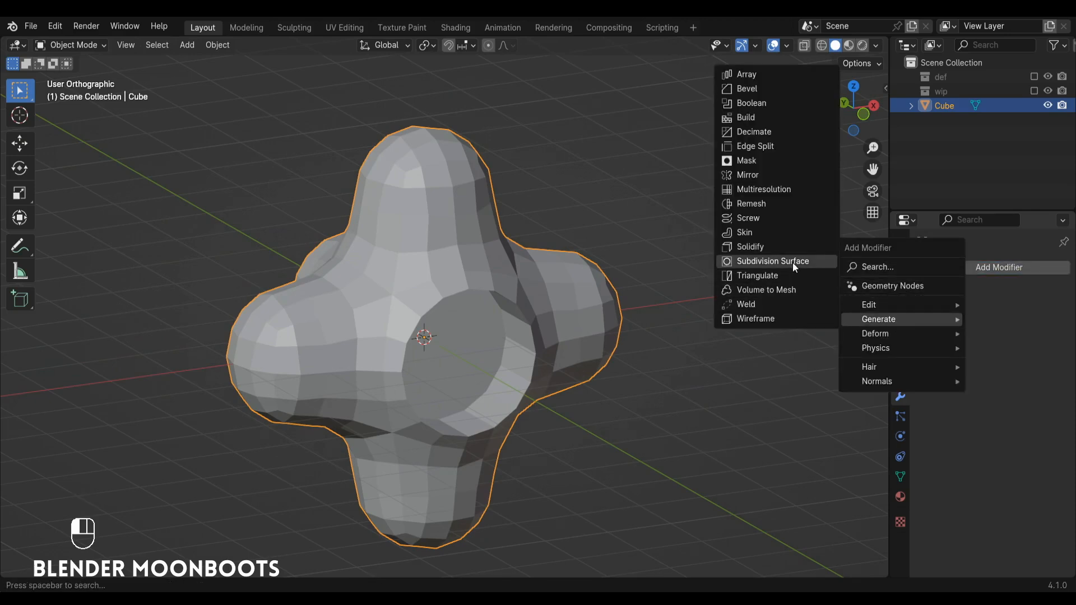
pyautogui.click(773, 262)
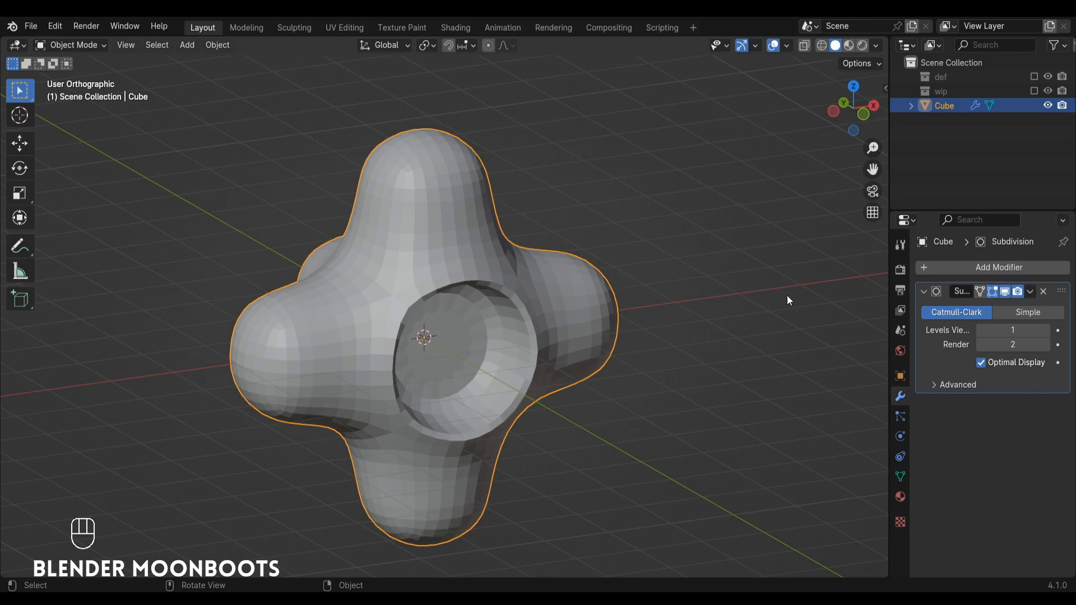
pyautogui.click(1046, 329)
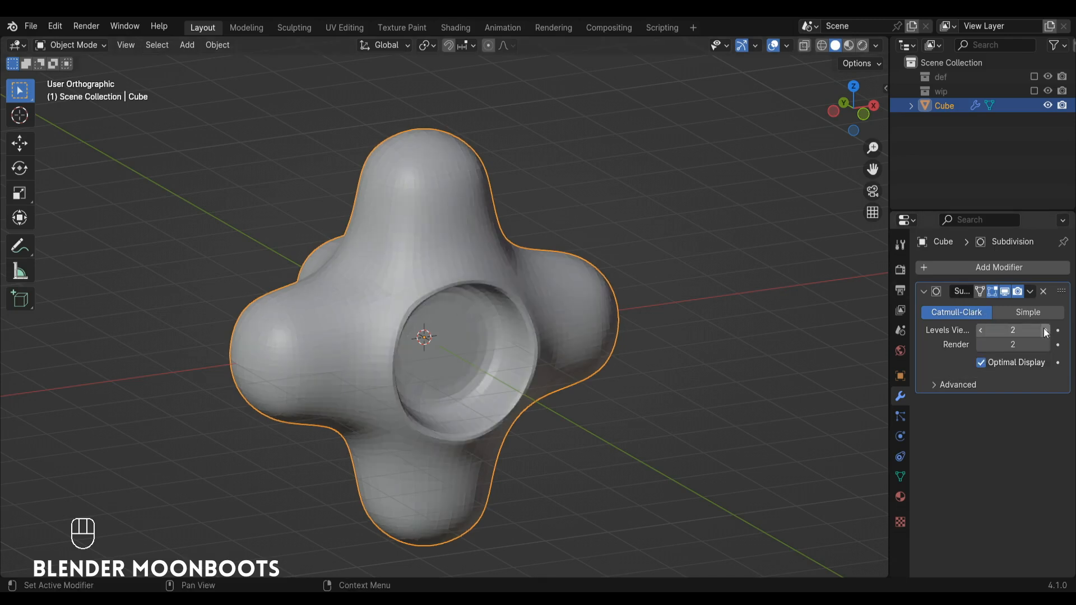
# - Apply Shade Smooth to the whole six-armed form
pyautogui.keyDown('alt'); pyautogui.moveTo(872, 325); pyautogui.dragTo(507, 324, button='middle'); pyautogui.keyUp('alt')
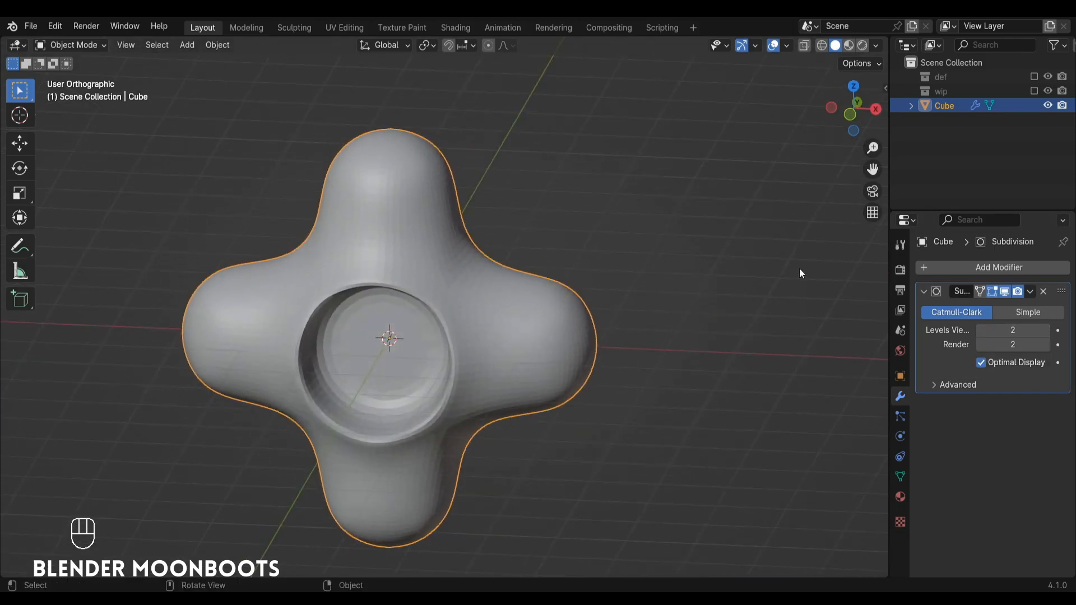
pyautogui.rightClick(405, 258)
pyautogui.click(400, 259)
pyautogui.keyDown('alt'); pyautogui.moveTo(400, 259); pyautogui.dragTo(373, 274, button='middle'); pyautogui.keyUp('alt')
pyautogui.scroll(2, 337, 266)
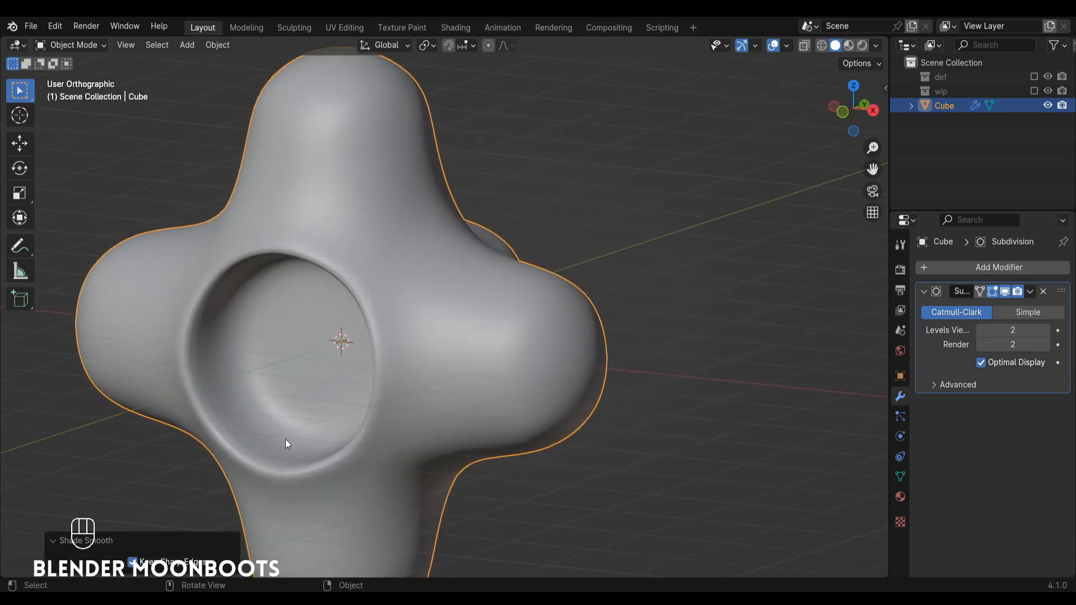
# - Bevel the outer rim loop of the circular opening with a width of 0.153 m and 2 segments
pyautogui.keyDown('alt'); pyautogui.moveTo(285, 444); pyautogui.dragTo(413, 377, button='middle'); pyautogui.keyUp('alt')
pyautogui.press('Tab')
pyautogui.keyDown('alt'); pyautogui.click(527, 293); pyautogui.keyUp('alt')
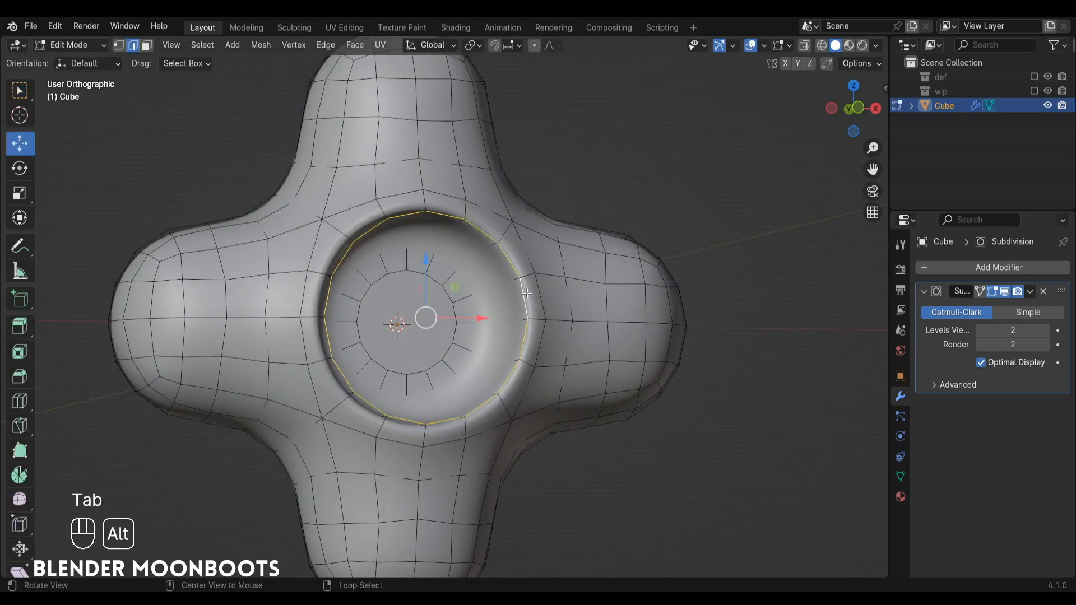
pyautogui.moveTo(527, 294); pyautogui.dragTo(533, 291, button='middle')
pyautogui.hotkey('ctrl', 'b')
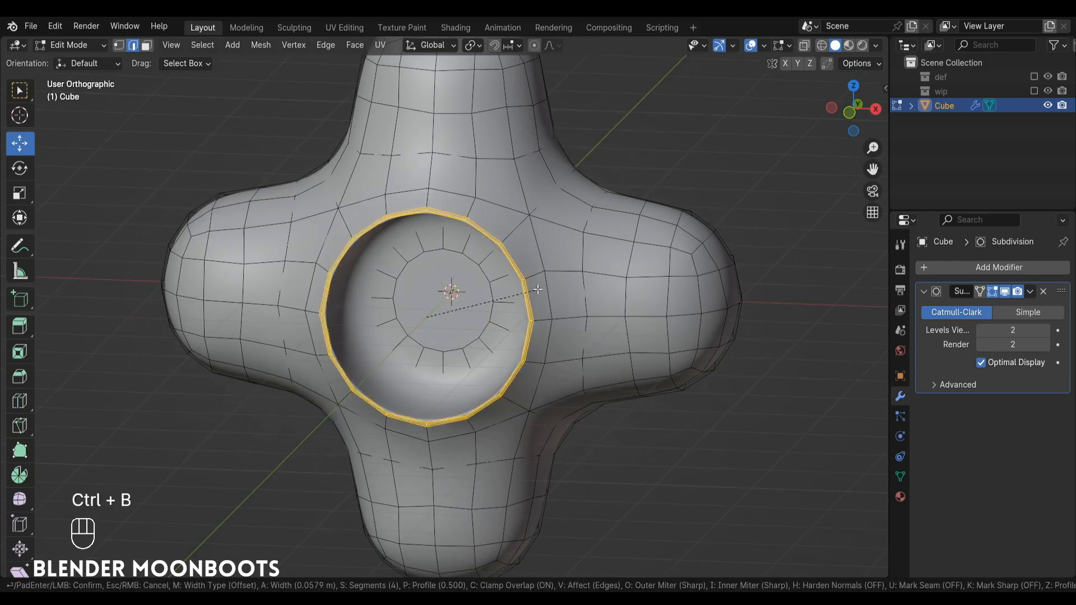
pyautogui.click(543, 290)
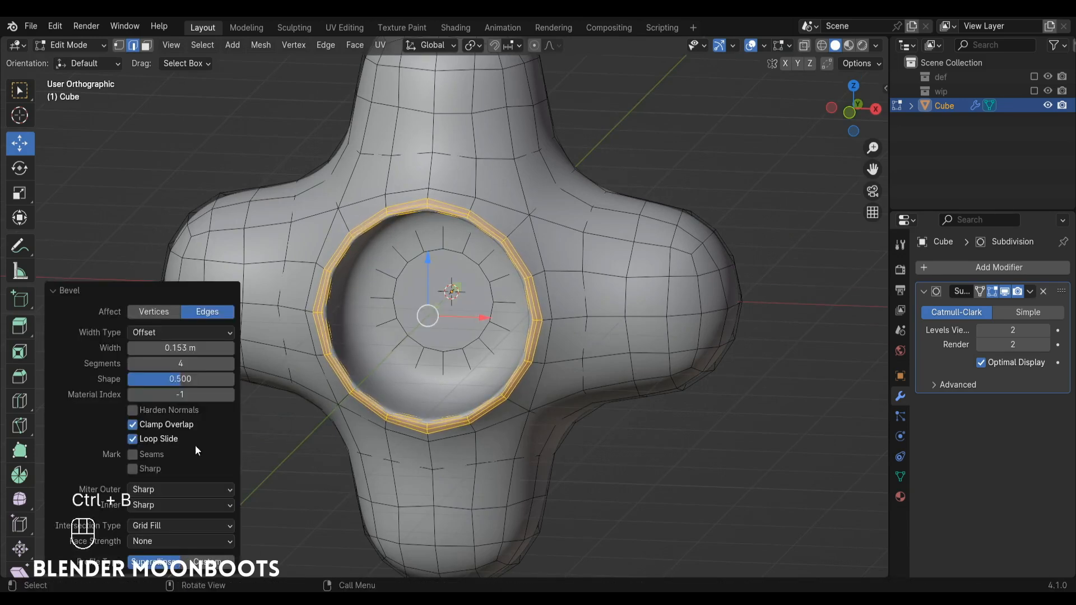
pyautogui.click(134, 363)
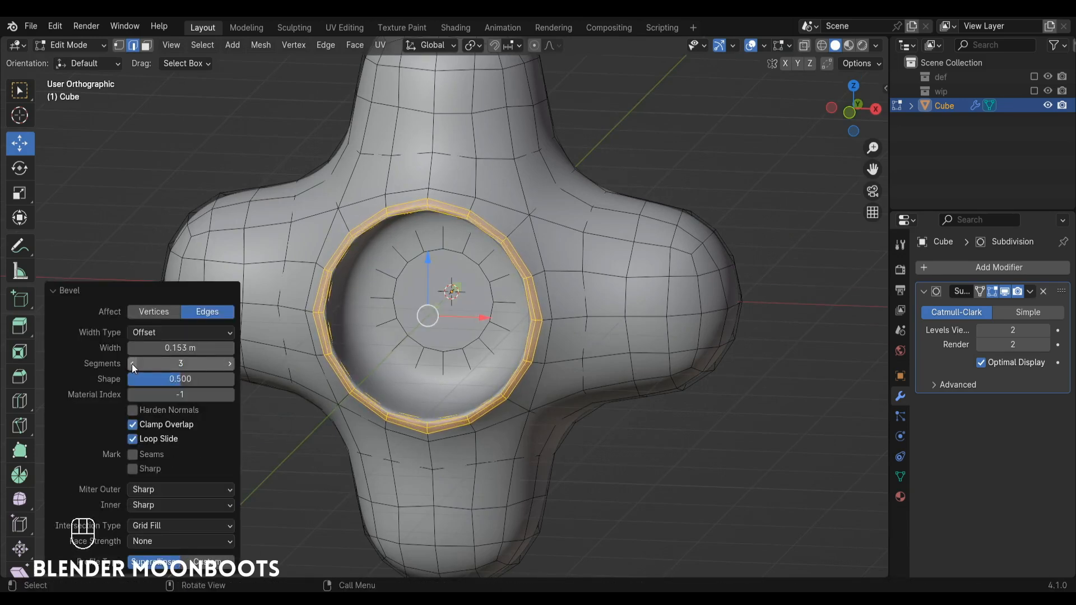
pyautogui.click(133, 363)
# - Bevel the edge loop around the recess floor with 2 segments using X-ray display, and return to the solid object view
pyautogui.keyDown('alt'); pyautogui.moveTo(358, 320); pyautogui.dragTo(554, 283); pyautogui.keyUp('alt')
pyautogui.hotkey('alt', 'z')
pyautogui.hotkey('ctrl', 'b')
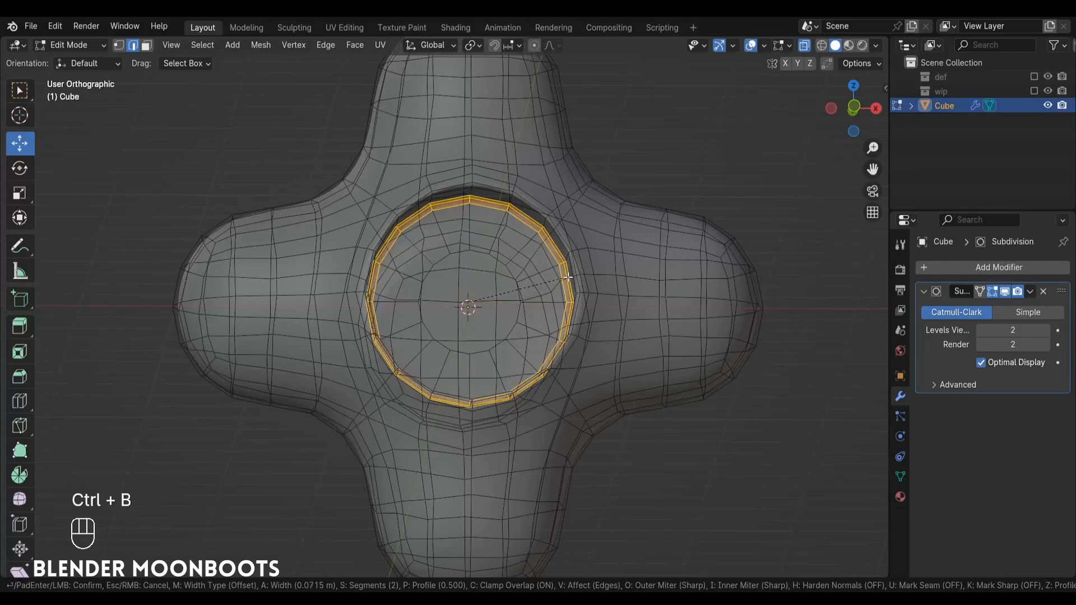
pyautogui.click(568, 278)
pyautogui.press('Tab')
pyautogui.hotkey('alt', 'z')
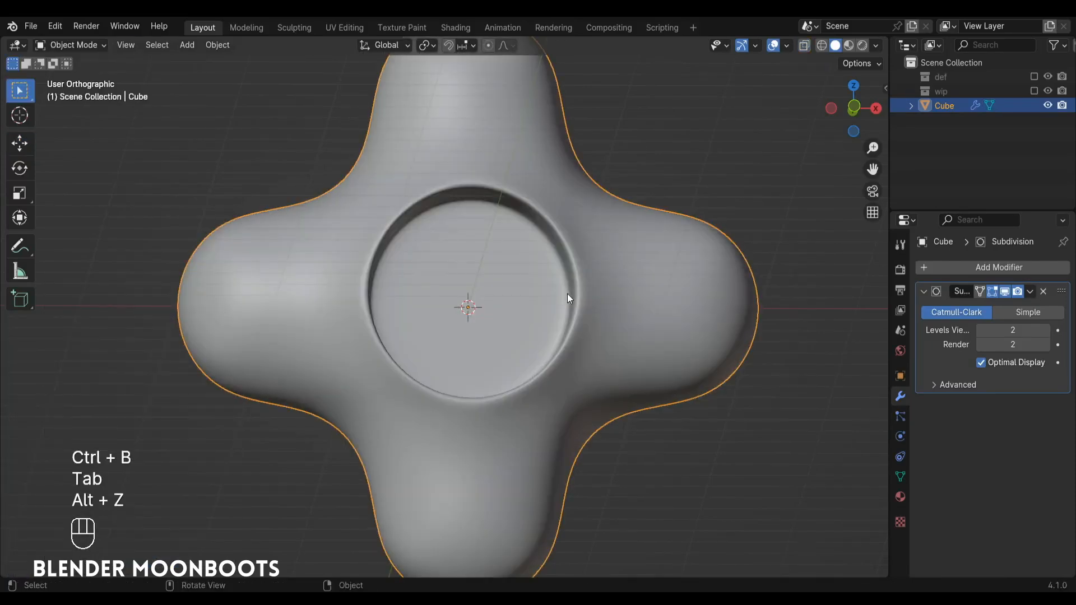
pyautogui.keyDown('alt'); pyautogui.moveTo(567, 294); pyautogui.dragTo(597, 379); pyautogui.keyUp('alt')
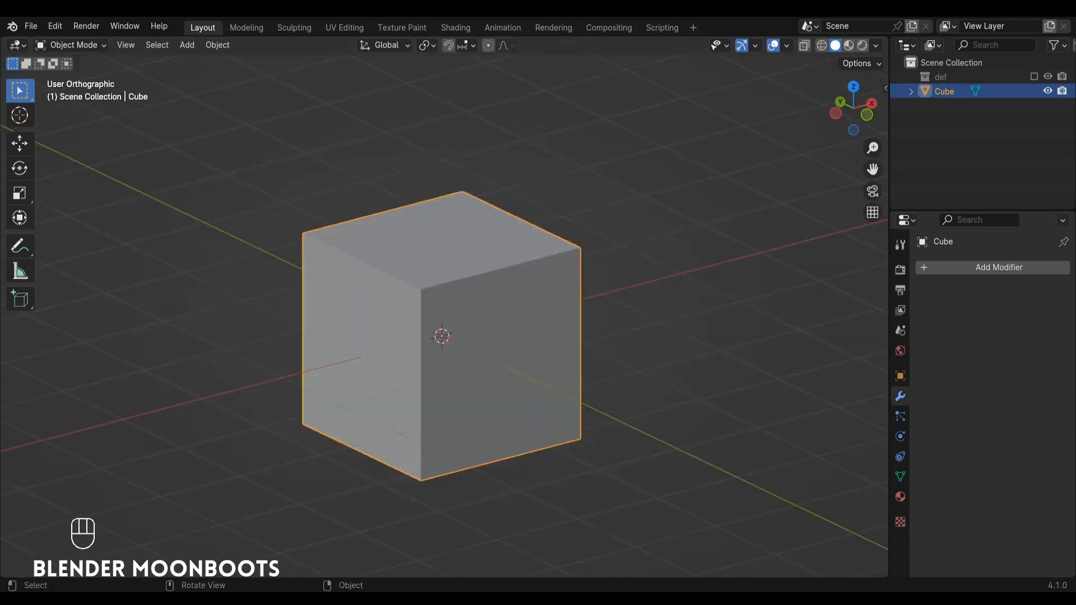
# - Delete the cube in the new scene and add a mesh cylinder at the origin in its place
pyautogui.keyDown('alt'); pyautogui.moveTo(510, 310); pyautogui.dragTo(530, 293); pyautogui.keyUp('alt')
pyautogui.press('x')
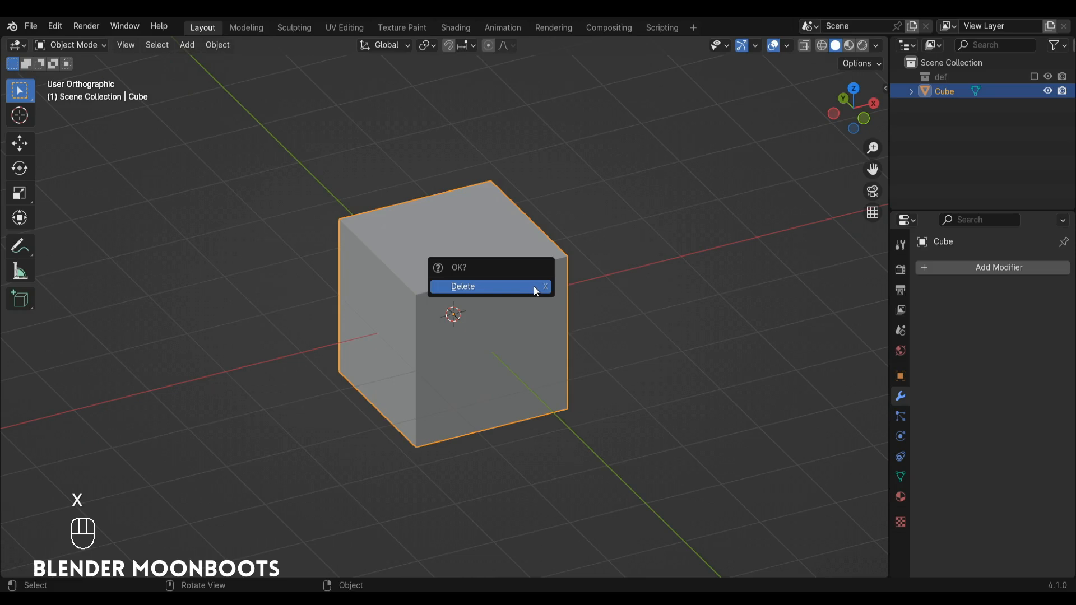
pyautogui.click(533, 286)
pyautogui.hotkey('shift', 'a')
pyautogui.moveTo(525, 283)
pyautogui.moveTo(483, 273)
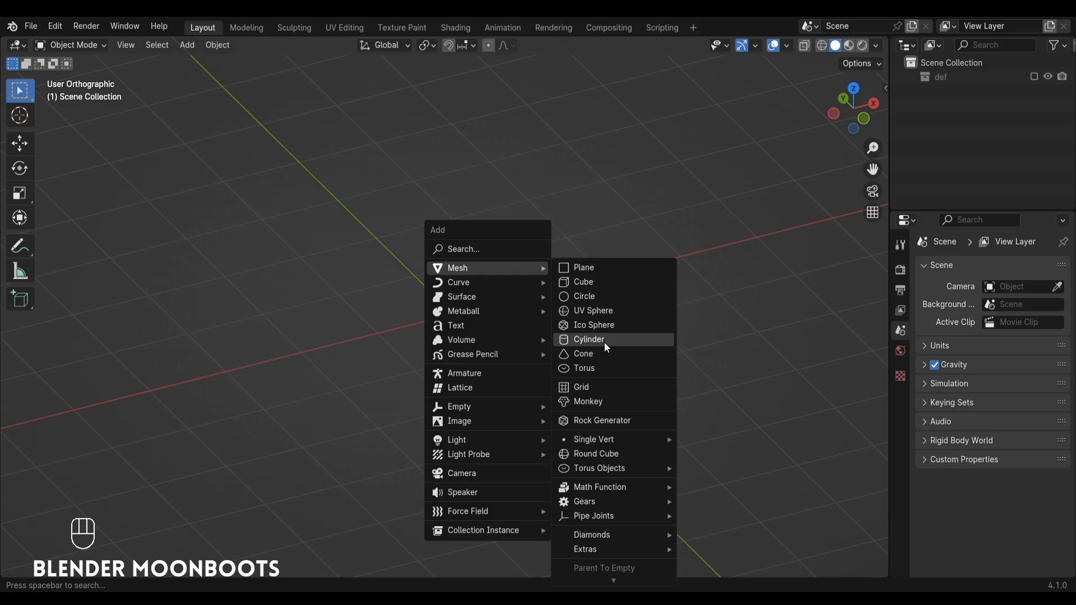
pyautogui.click(604, 340)
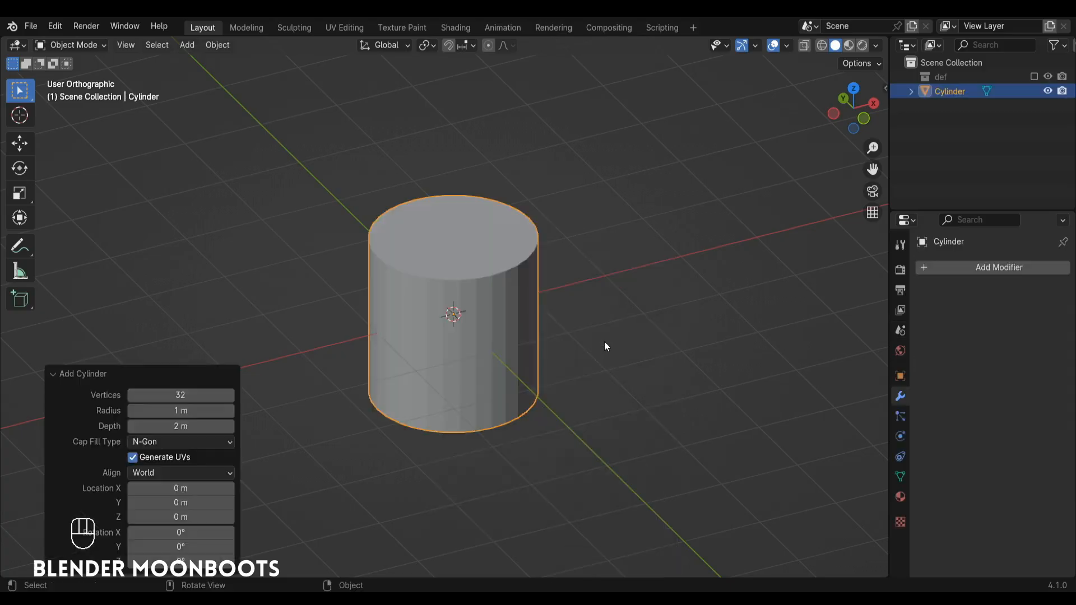
# - Stretch the cylinder's mesh along Z to about 1.8 times its height in Edit Mode
pyautogui.press('Tab')
pyautogui.press('s')
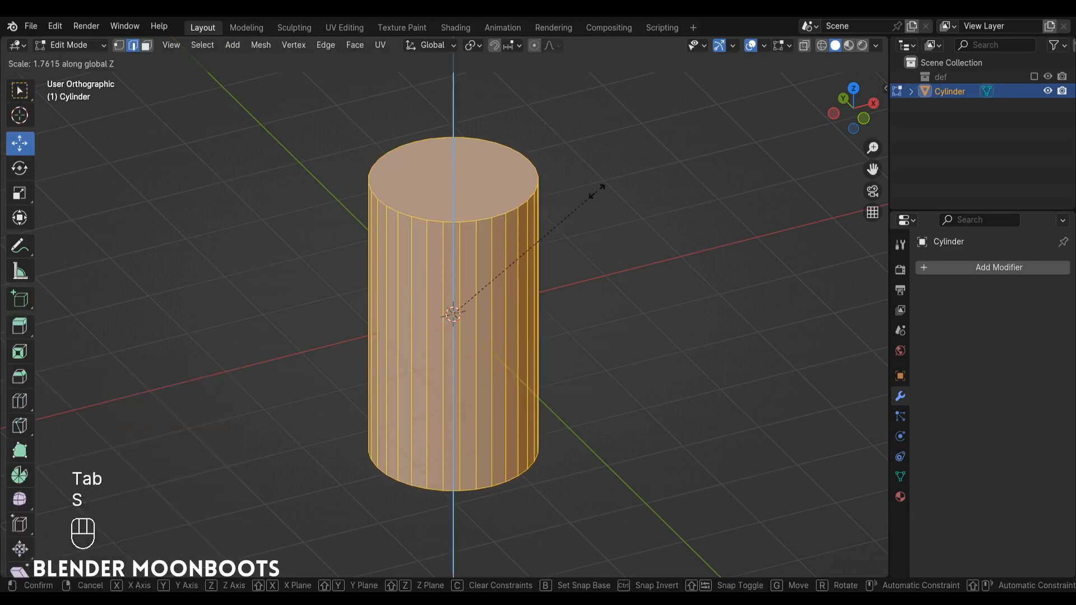
pyautogui.click(598, 184)
pyautogui.press('Tab')
# - Add a Bézier curve at the origin and show it through the cylinder from the top view with X-ray
pyautogui.keyDown('ctrl'); pyautogui.keyDown('alt'); pyautogui.moveTo(561, 217); pyautogui.dragTo(554, 264); pyautogui.keyUp('alt'); pyautogui.keyUp('ctrl')
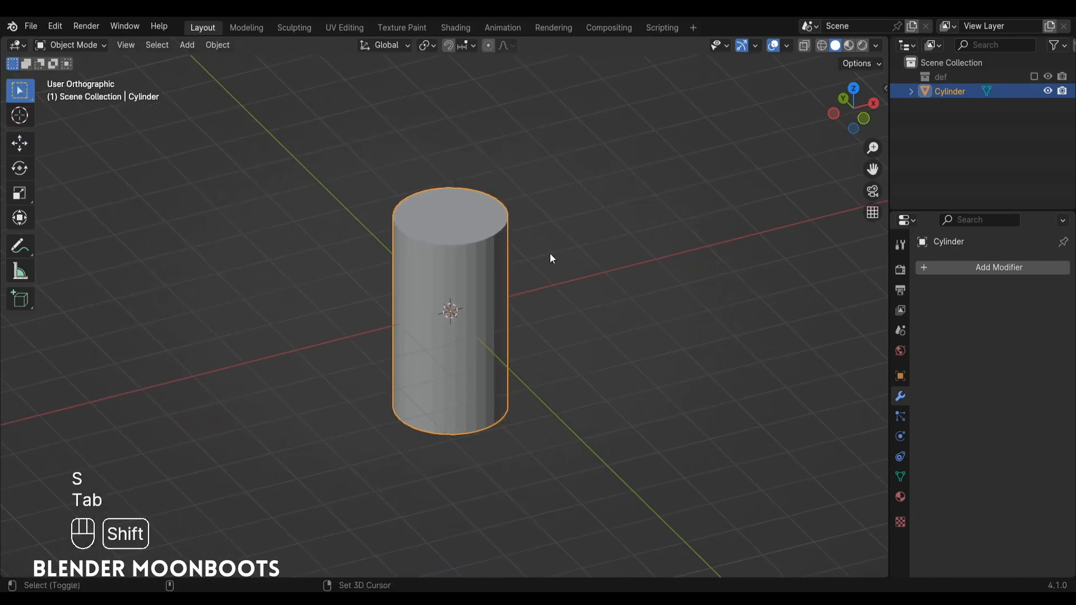
pyautogui.hotkey('shift', 'a')
pyautogui.moveTo(489, 267)
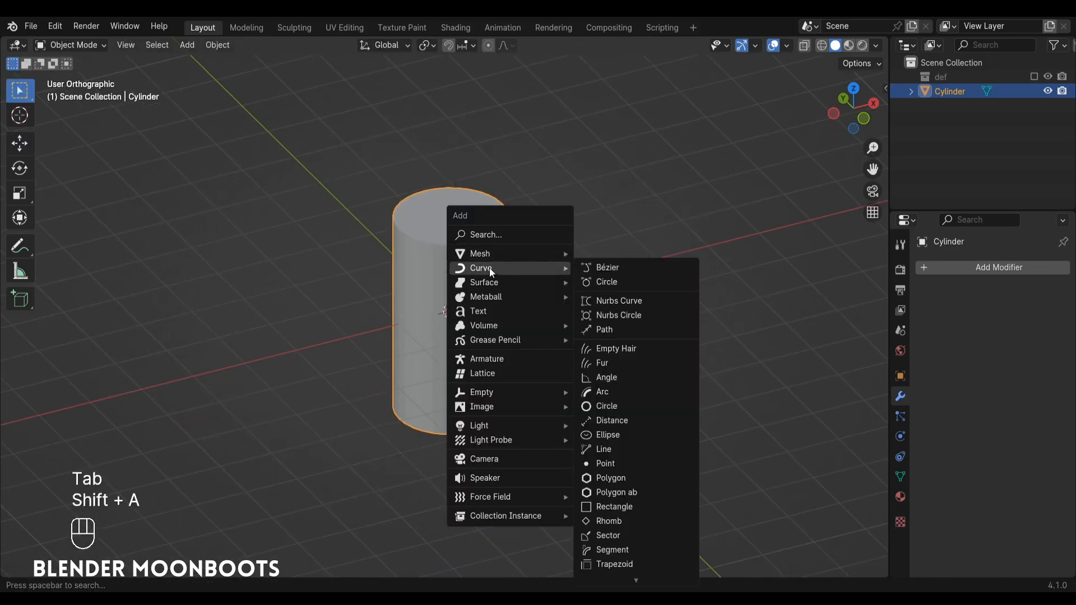
pyautogui.click(614, 268)
pyautogui.press('KP_7')
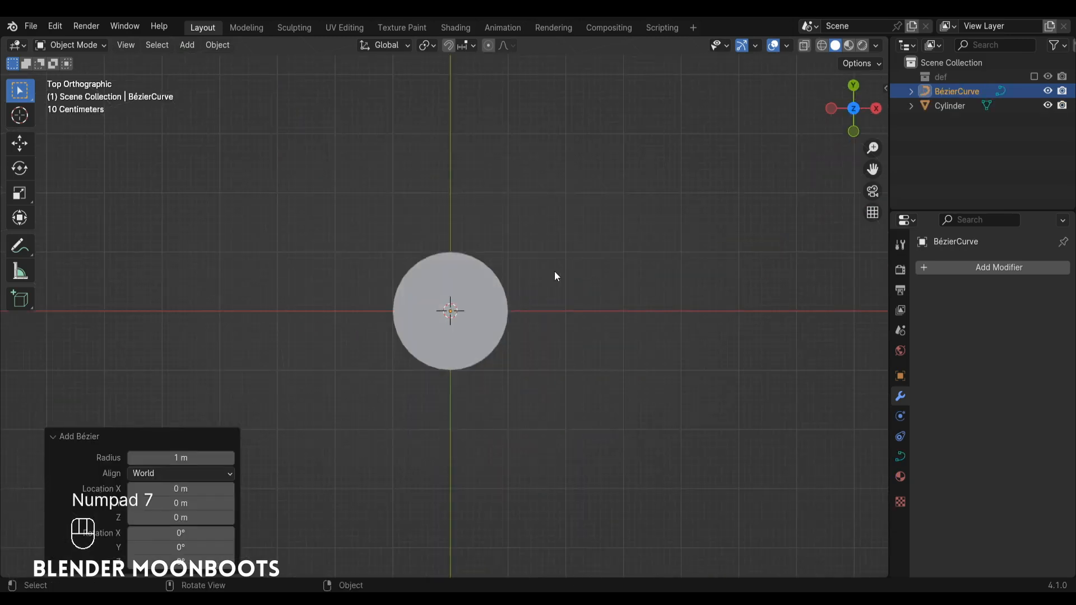
pyautogui.hotkey('alt', 'z')
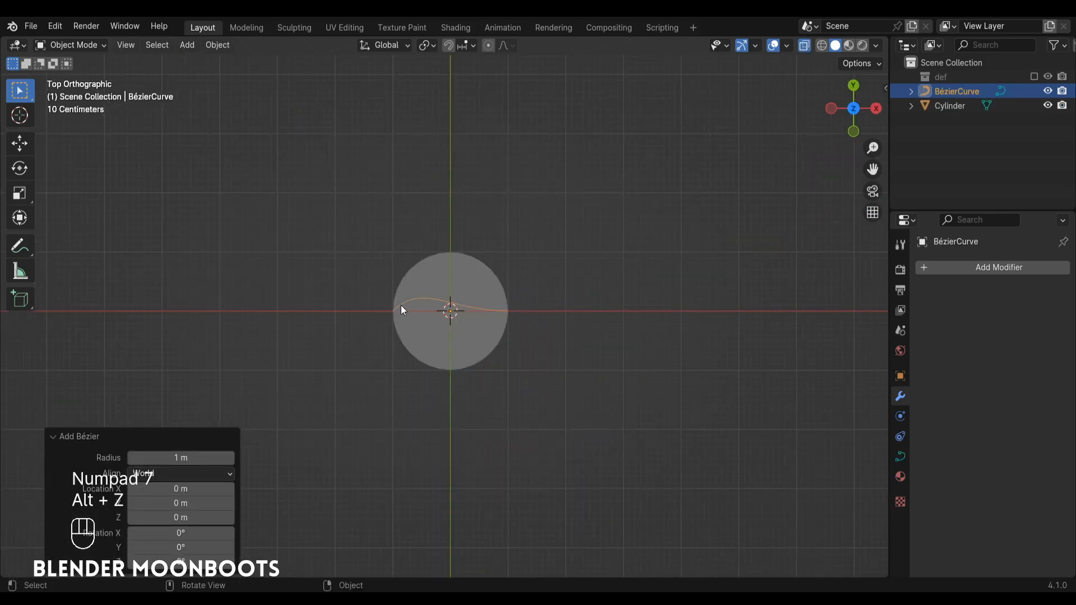
# - Edit the curve and move its negative X end point diagonally outward, just outside the cylinder's circle
pyautogui.press('Tab')
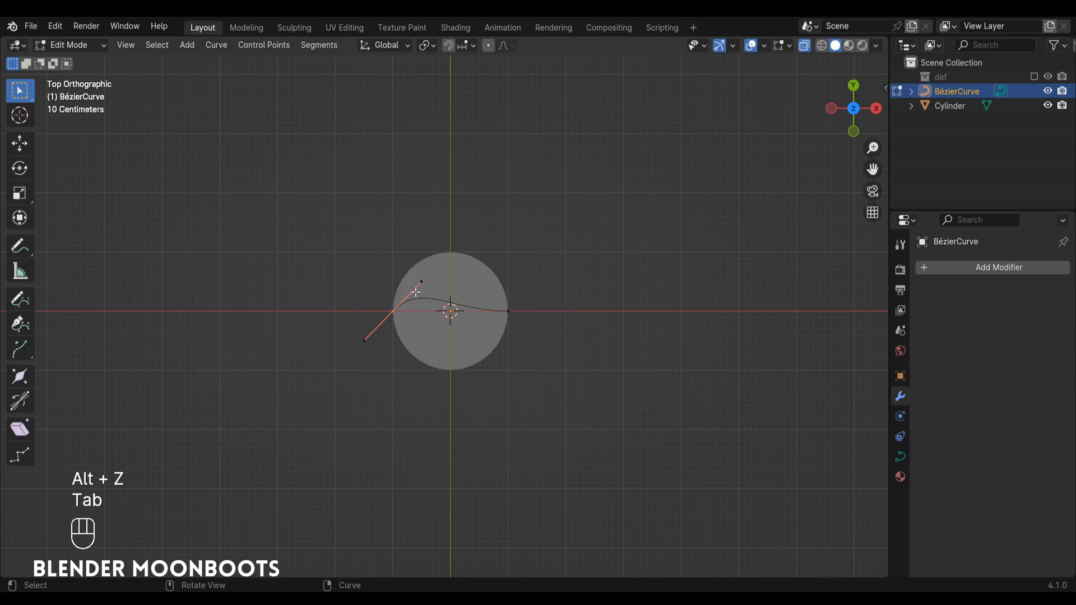
pyautogui.press('g')
pyautogui.click(393, 261)
# - Move the curve's positive X end point about 0.23 m in X and 1.09 m in Y, and rotate its handles clockwise
pyautogui.click(511, 309)
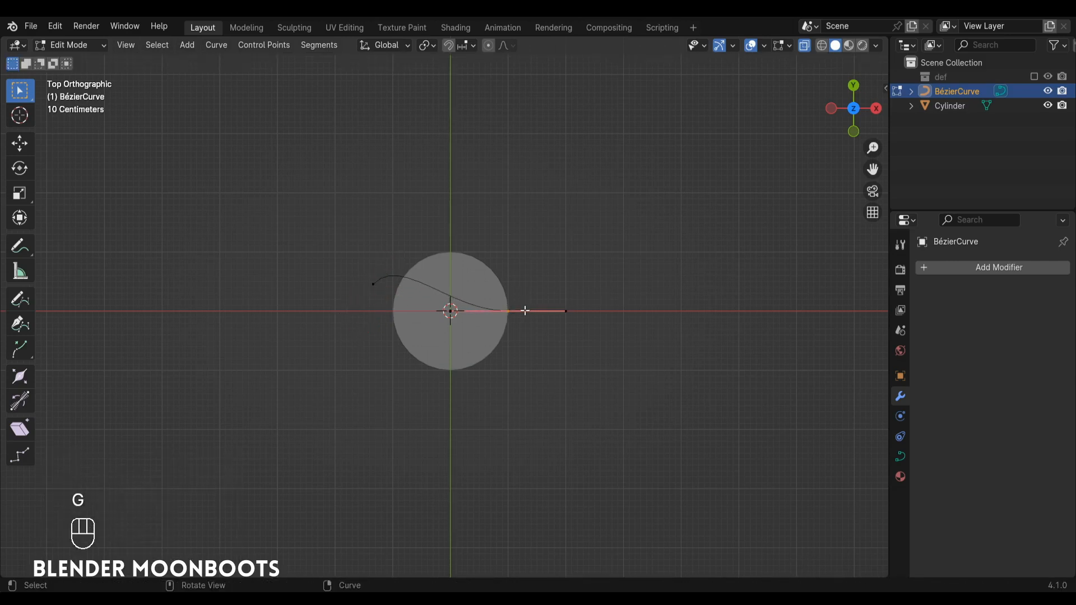
pyautogui.press('g')
pyautogui.click(564, 240)
pyautogui.press('r')
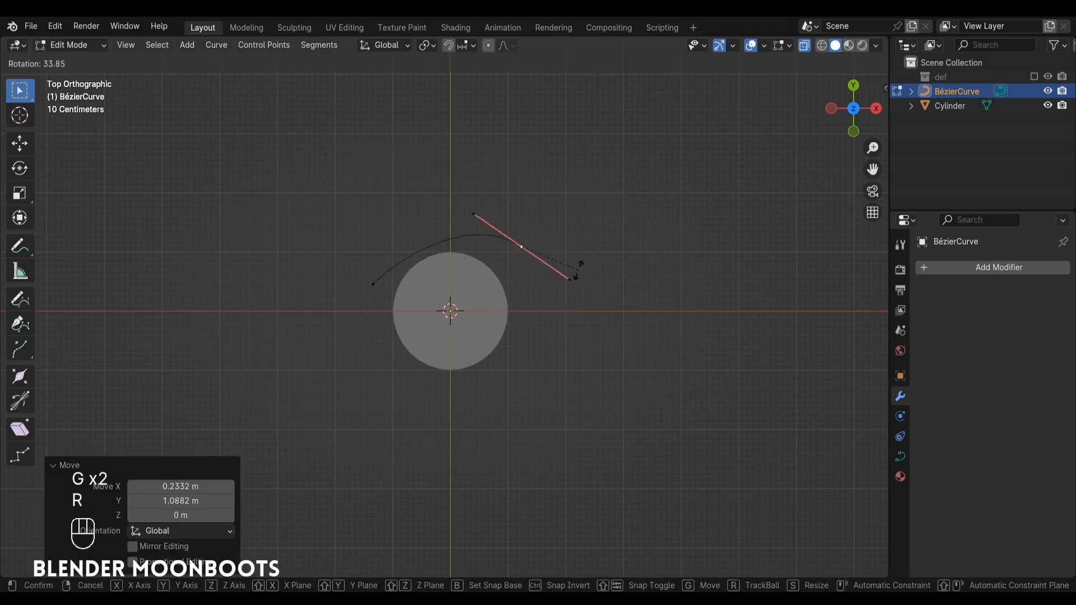
pyautogui.click(558, 269)
# - Rotate the handles of the negative X end point counterclockwise and scale them by 1.754 so the curve arcs around the cylinder
pyautogui.click(394, 270)
pyautogui.press('r')
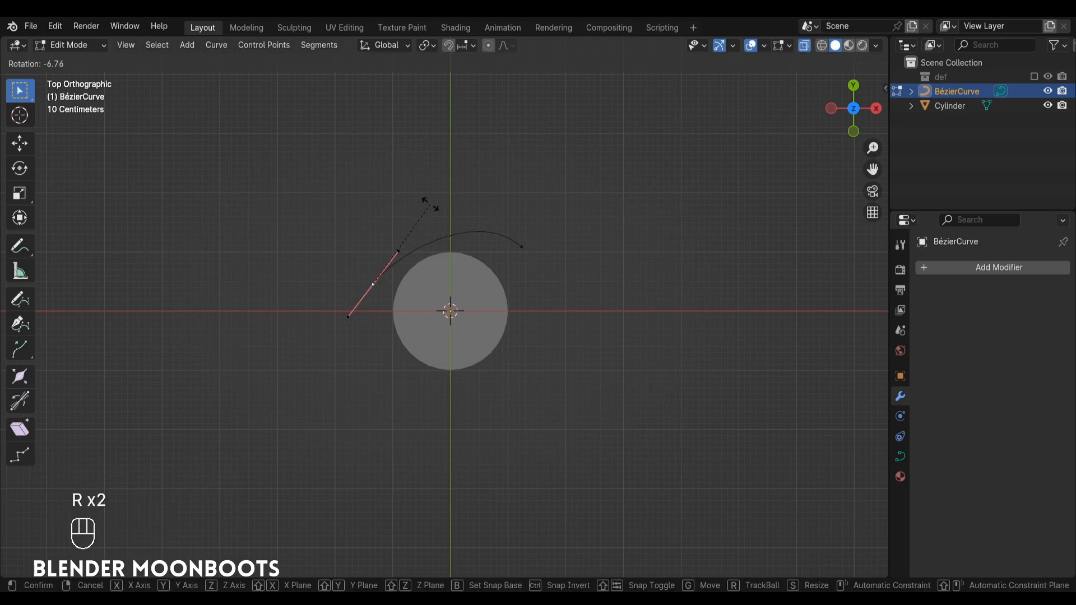
pyautogui.click(419, 195)
pyautogui.press('s')
pyautogui.click(533, 235)
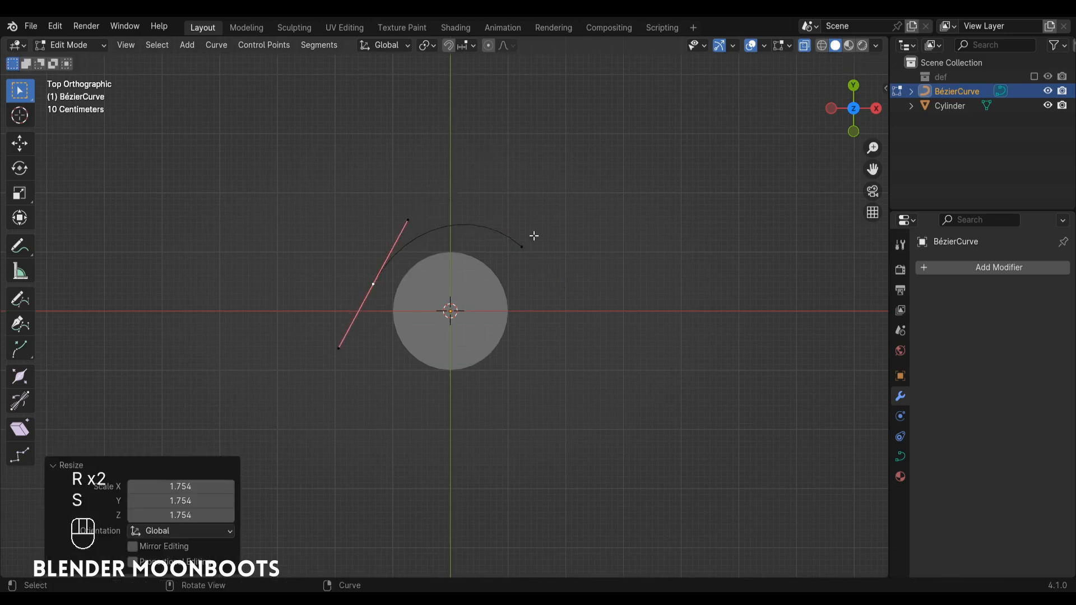
# - Switch to the Move tool and shift the curve's positive X end point about -0.07 m in X and -0.20 m in Y
pyautogui.click(521, 249)
pyautogui.hotkey('shift', 'space')
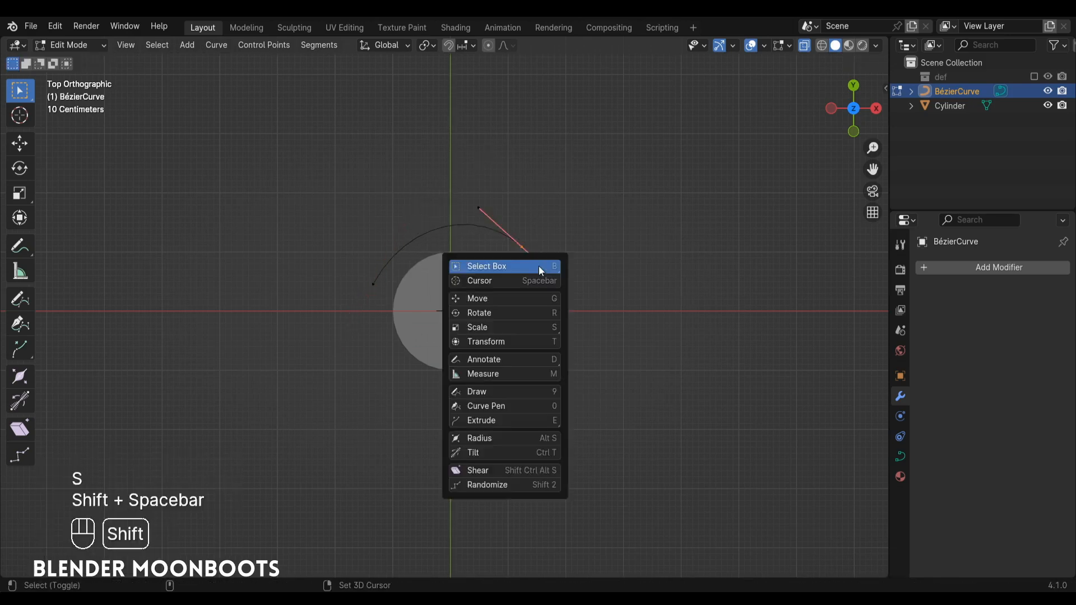
pyautogui.click(482, 298)
pyautogui.moveTo(526, 263); pyautogui.dragTo(522, 274)
# - Extrude a new point from the positive X end, rotate its handles 117°, and shift it about -0.84 m in X and 0.17 m in Y
pyautogui.press('e')
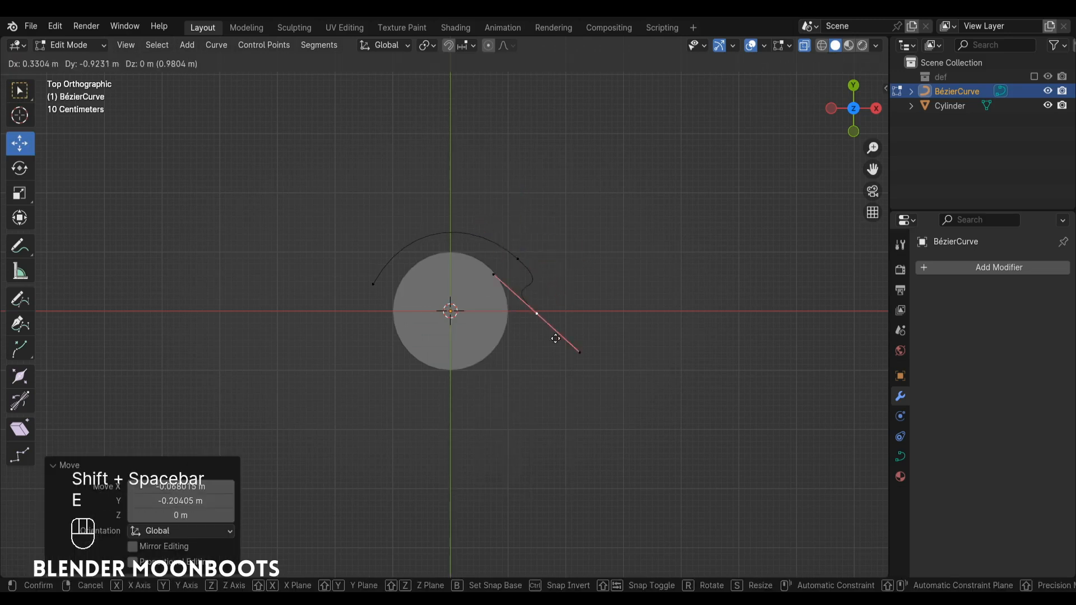
pyautogui.click(561, 412)
pyautogui.press('r')
pyautogui.click(515, 443)
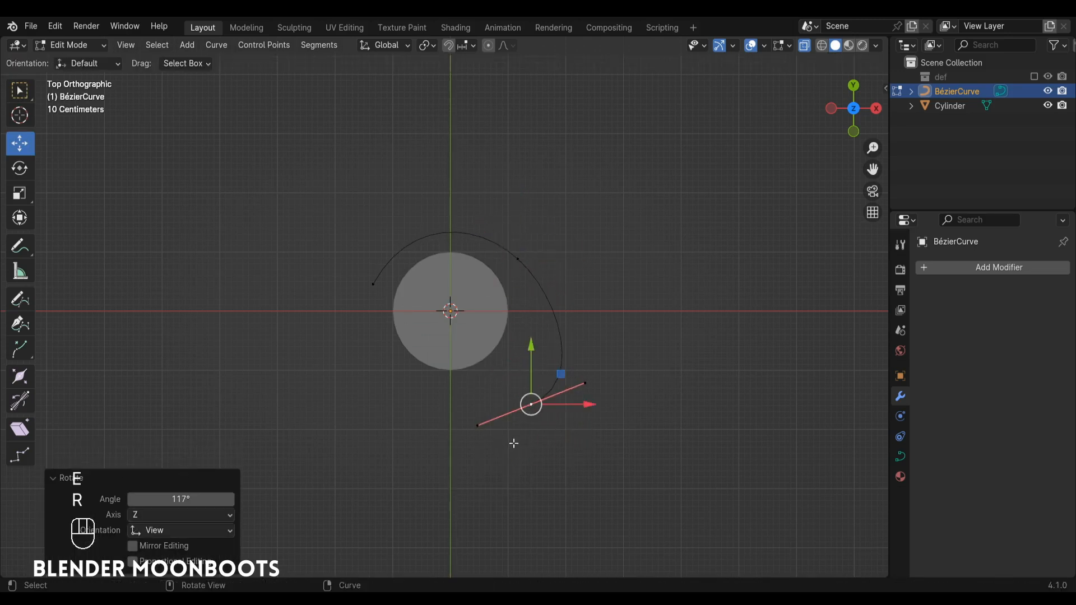
pyautogui.press('g')
pyautogui.click(496, 413)
# - From the front view, raise the whole curve close to the cylinder's top and lower its newest end point to begin a descending wrap
pyautogui.press('KP_1')
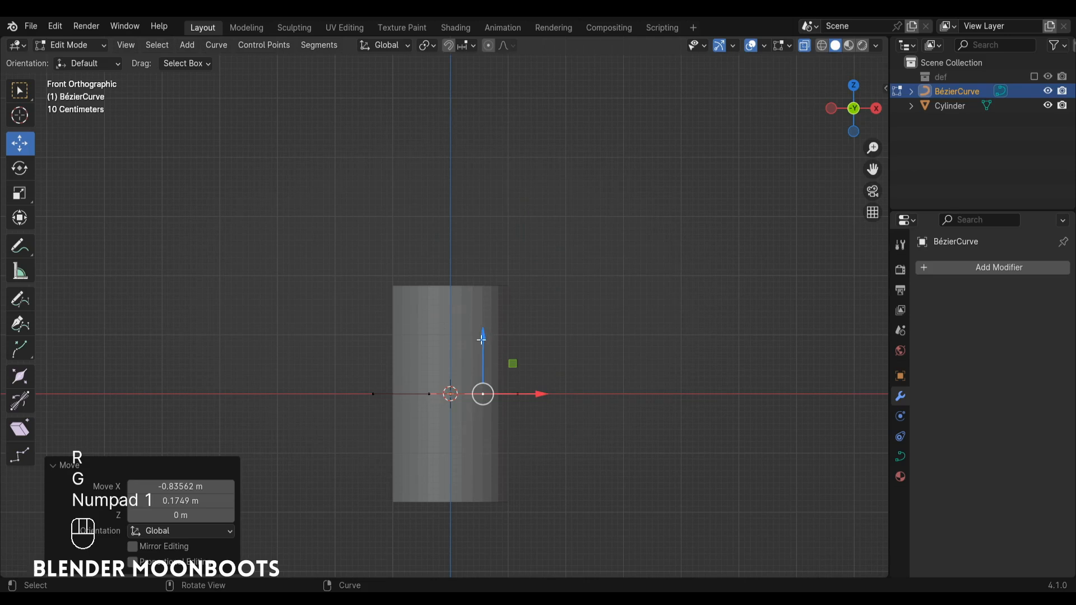
pyautogui.press('a')
pyautogui.moveTo(487, 376); pyautogui.dragTo(487, 291)
pyautogui.click(486, 349)
# - From the top view, extrude a new end point to the cylinder's negative X side, rotate its handles nearly parallel to Y, and adjust its position
pyautogui.press('KP_7')
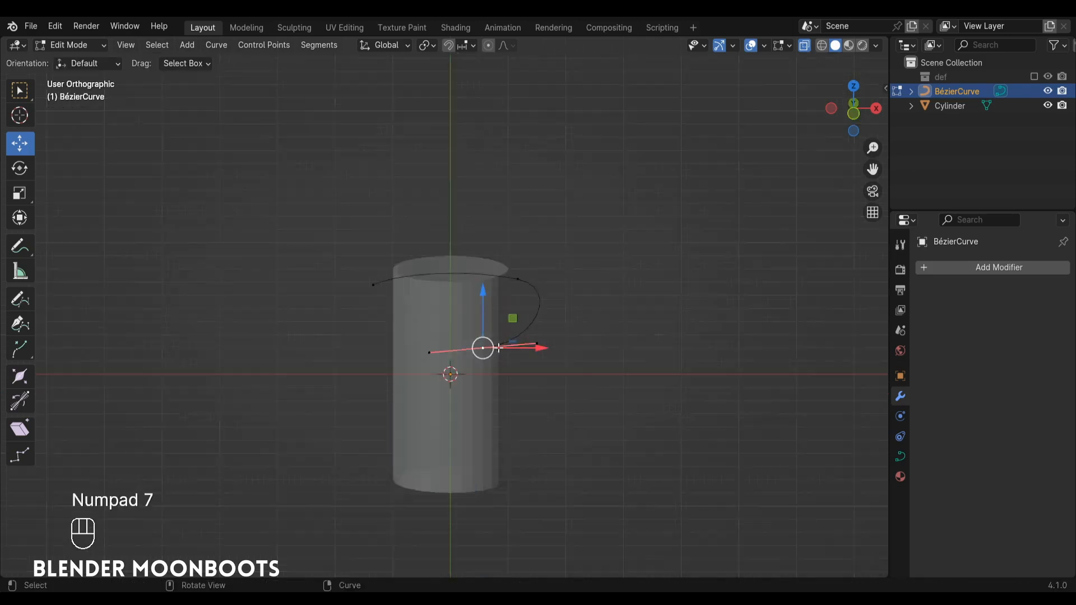
pyautogui.press('e')
pyautogui.click(357, 296)
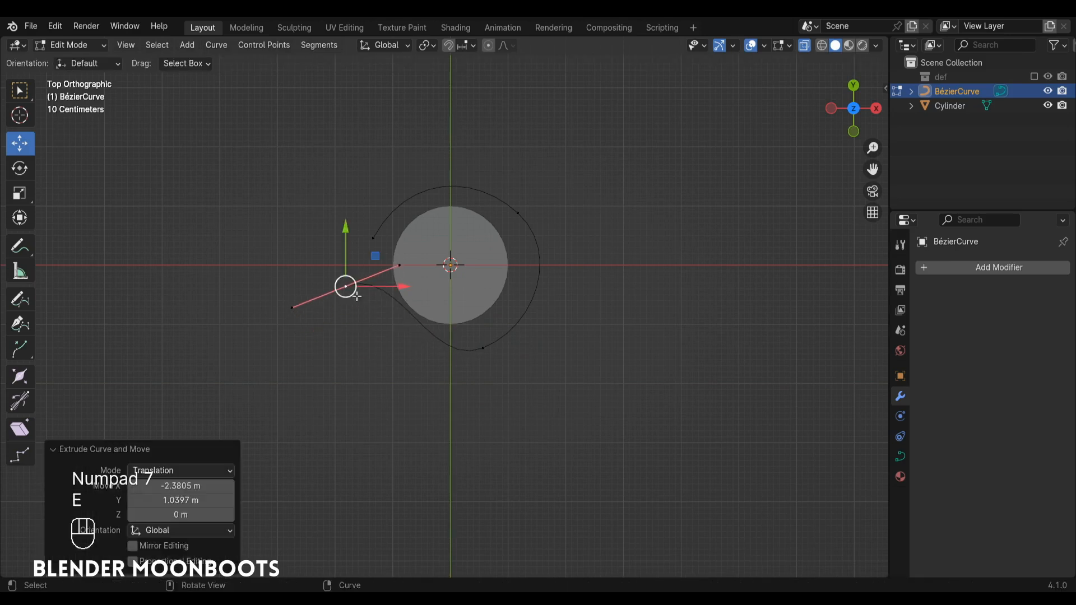
pyautogui.press('r')
pyautogui.click(408, 269)
pyautogui.moveTo(398, 287); pyautogui.dragTo(379, 255)
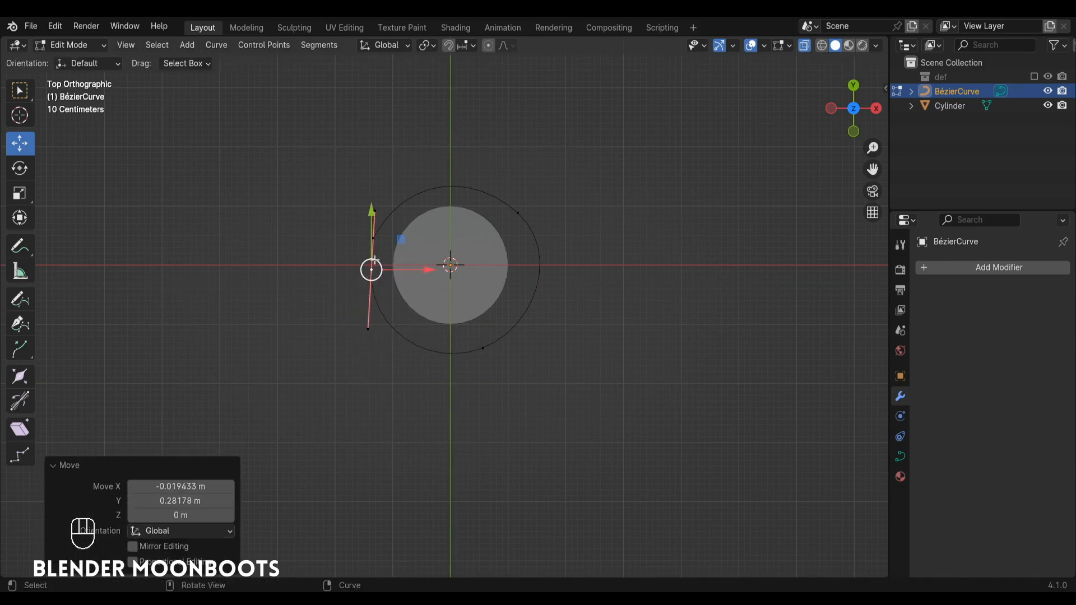
# - Extrude further points from the curve's end to make a second turn around the cylinder, rotating their handles to follow the circle
pyautogui.press('e')
pyautogui.click(515, 145)
pyautogui.press('r')
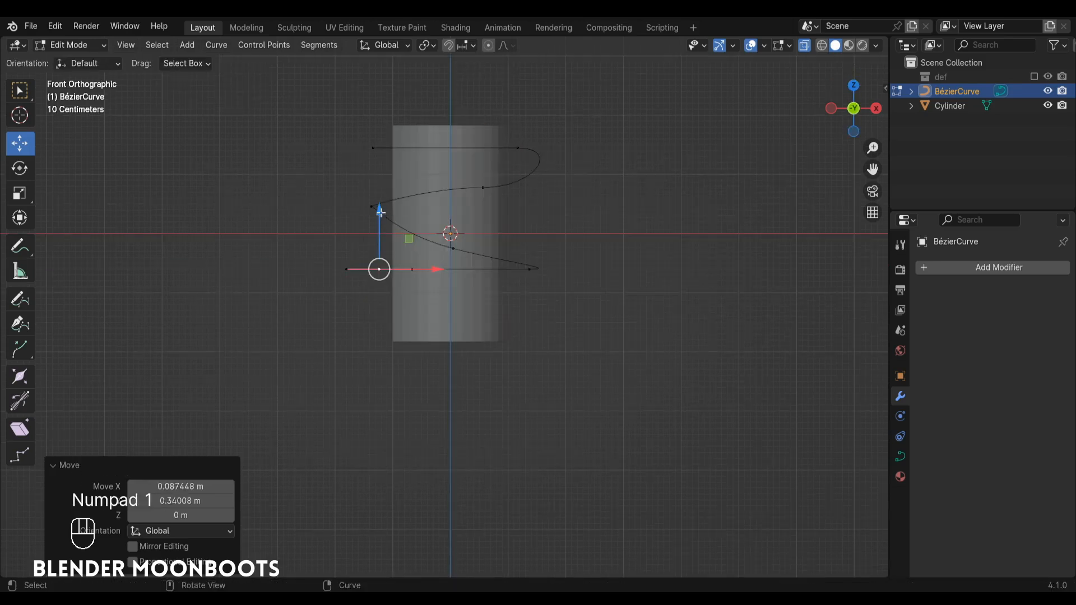
# - Lower the curve's last end point about 0.55 m in Z, tilt its handles along the descent, and return to Object Mode with X-ray off
pyautogui.moveTo(379, 215); pyautogui.dragTo(379, 252)
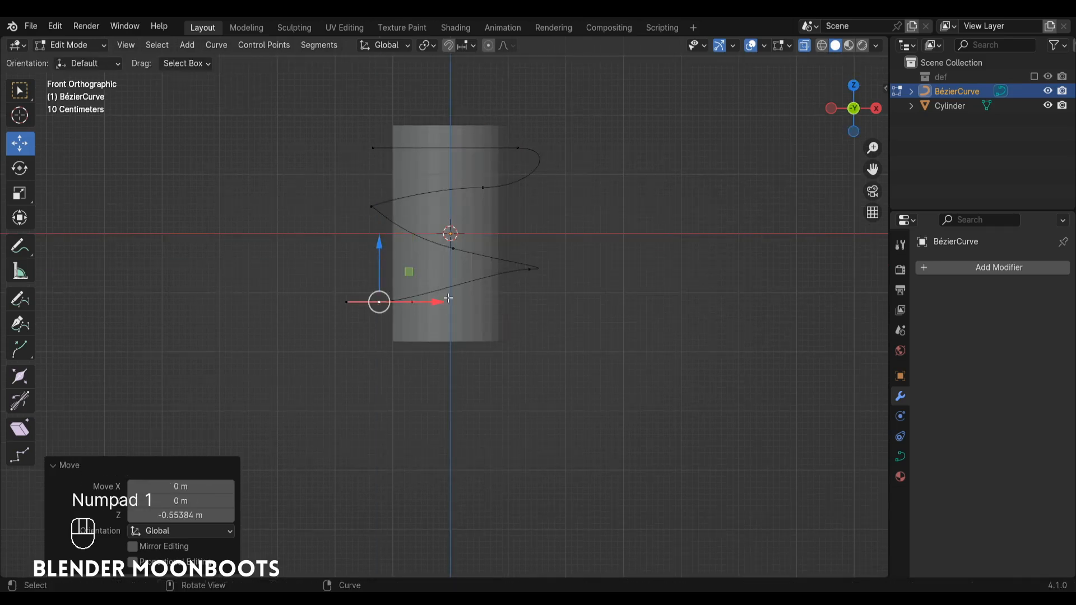
pyautogui.press('r')
pyautogui.click(385, 284)
pyautogui.moveTo(384, 284); pyautogui.dragTo(505, 314, button='middle')
pyautogui.press('Tab')
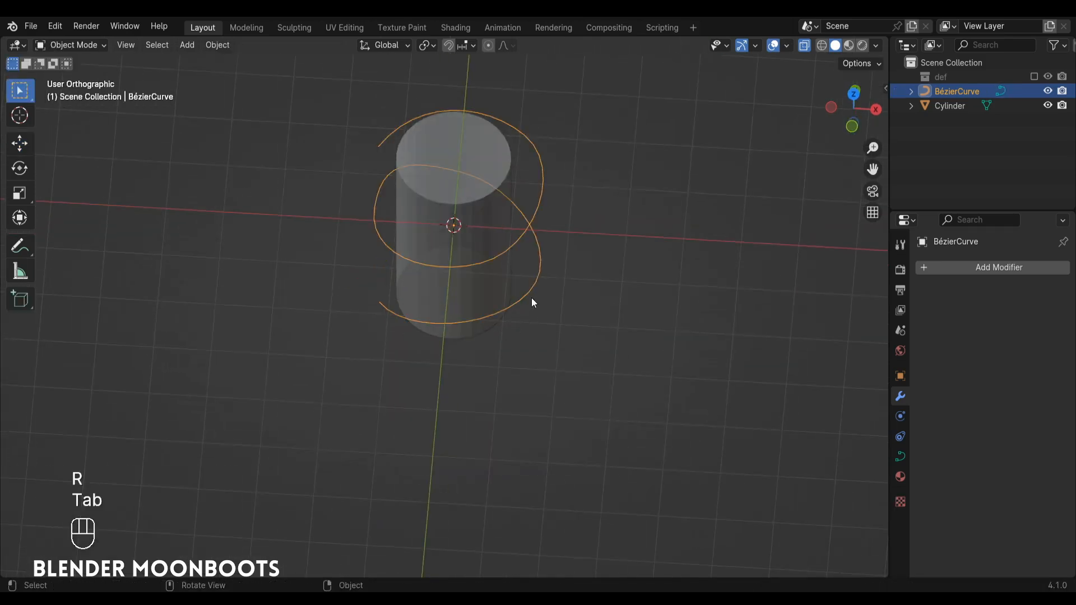
pyautogui.hotkey('alt', 'z')
pyautogui.moveTo(548, 267); pyautogui.dragTo(549, 237, button='middle')
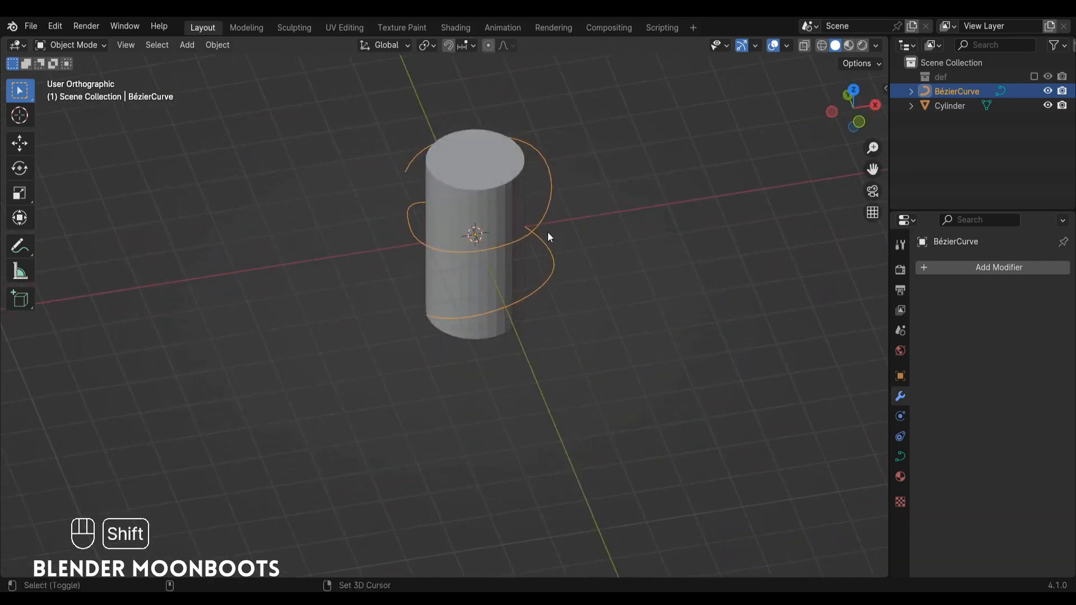
# - Add a 2 m plane mesh at the world origin inside the cylinder
pyautogui.hotkey('shift', 'a')
pyautogui.moveTo(485, 207)
pyautogui.click(599, 209)
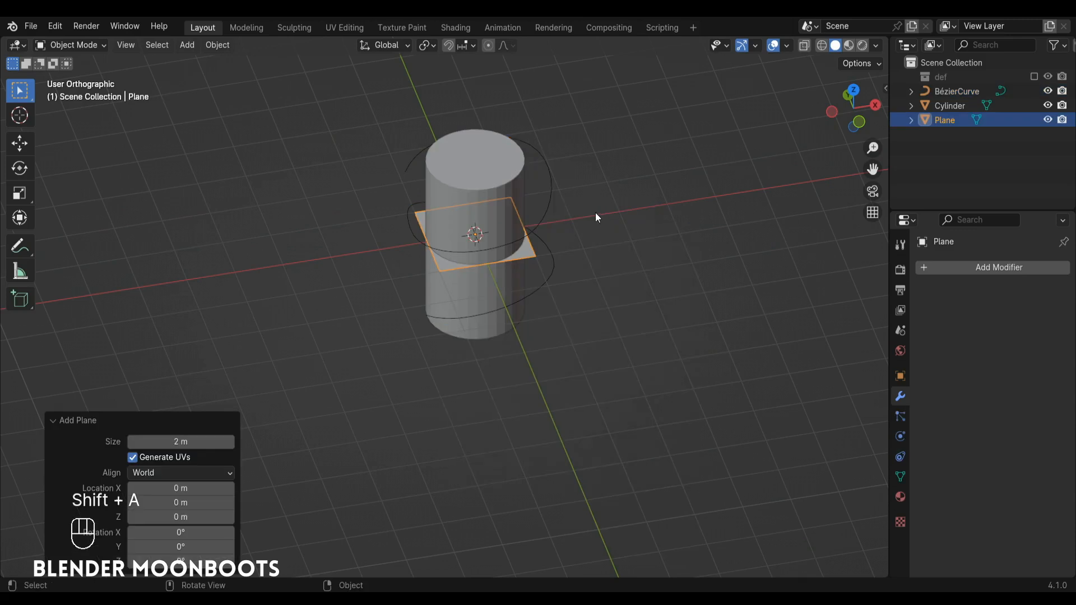
# - In Edit Mode with X-ray on, scale the plane's mesh by 0.315 along X, shrink it uniformly, and return to Object Mode
pyautogui.hotkey('alt', 'z')
pyautogui.press('Tab')
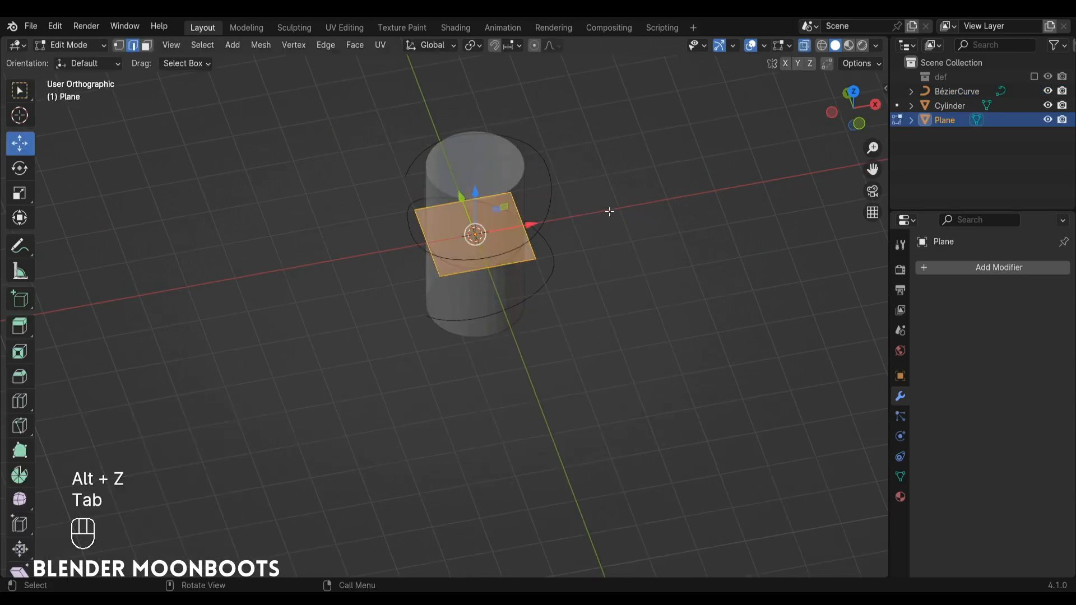
pyautogui.press('s')
pyautogui.press('x')
pyautogui.click(553, 236)
pyautogui.press('s')
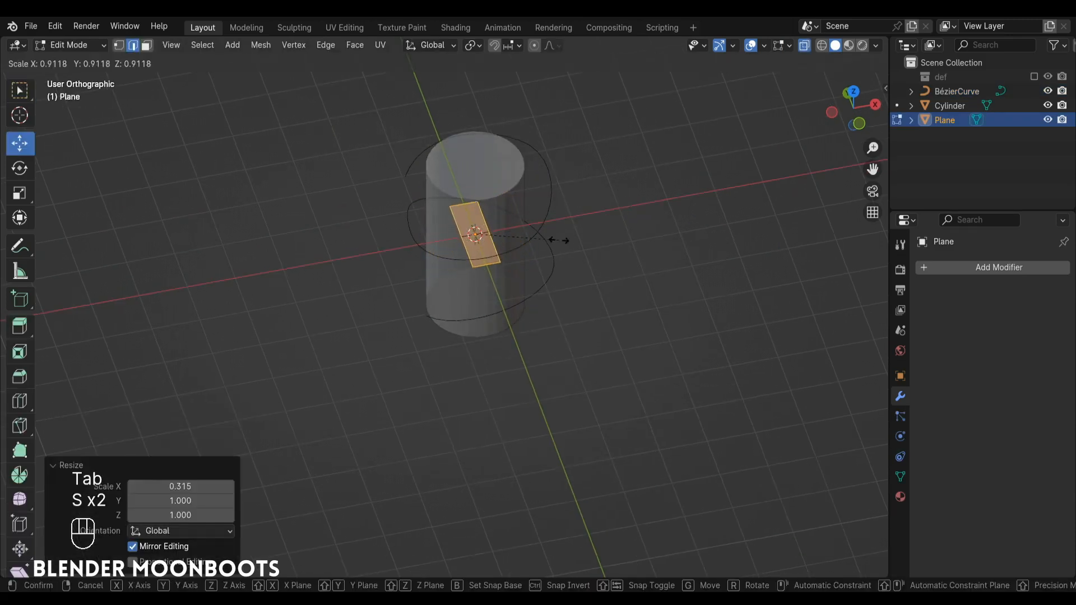
pyautogui.click(523, 214)
pyautogui.press('Tab')
# - Examine the spiral curve and the narrow plane inside the cylinder up close, ending with the plane selected
pyautogui.keyDown('alt'); pyautogui.moveTo(529, 237); pyautogui.dragTo(509, 250); pyautogui.keyUp('alt')
pyautogui.click(537, 229)
pyautogui.click(529, 183)
pyautogui.click(509, 250)
pyautogui.click(562, 237)
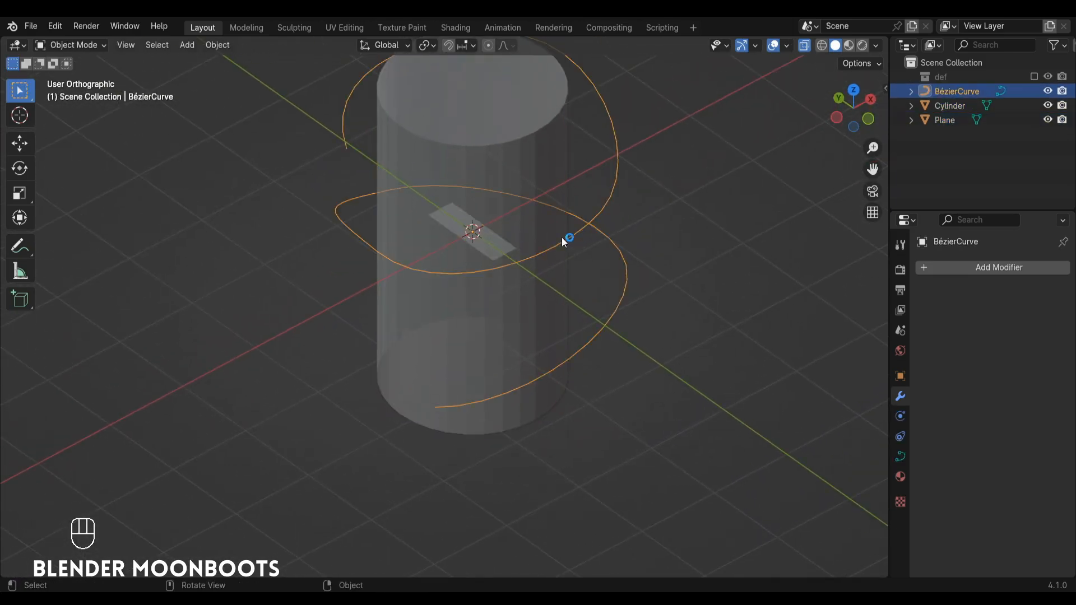
pyautogui.click(506, 250)
pyautogui.click(470, 231)
pyautogui.keyDown('alt'); pyautogui.moveTo(505, 228); pyautogui.dragTo(542, 273); pyautogui.keyUp('alt')
pyautogui.keyDown('alt'); pyautogui.moveTo(541, 273); pyautogui.dragTo(531, 280); pyautogui.keyUp('alt')
pyautogui.keyDown('alt'); pyautogui.keyDown('shift'); pyautogui.moveTo(531, 281); pyautogui.dragTo(519, 303); pyautogui.keyUp('shift'); pyautogui.keyUp('alt')
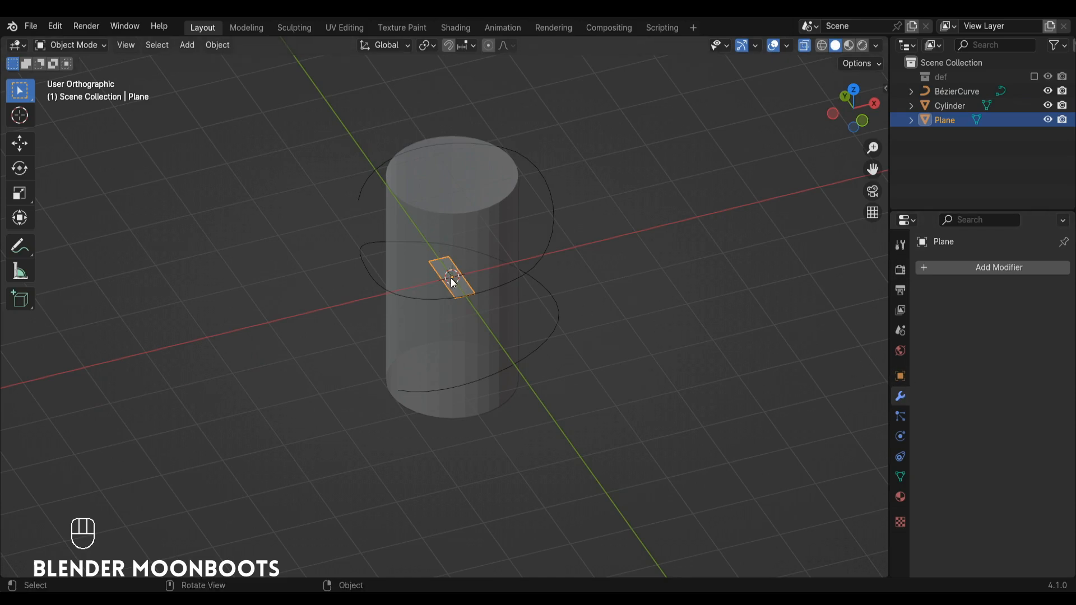
# - Add an Array modifier to the plane with the Fit Curve fit type and pick the spiral Bézier curve as its curve
pyautogui.click(940, 270)
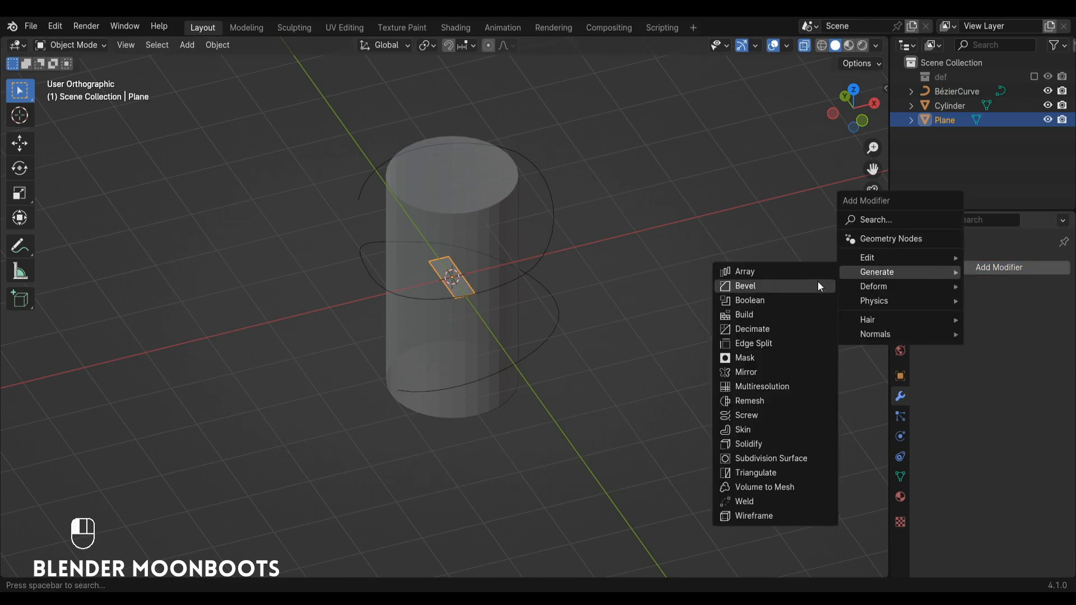
pyautogui.click(779, 271)
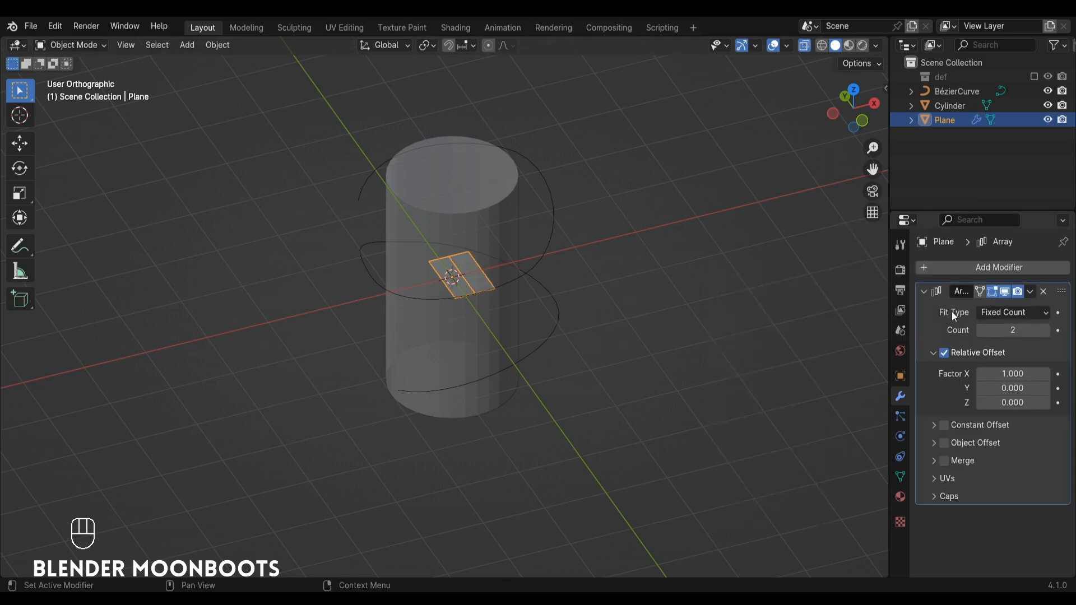
pyautogui.click(1007, 315)
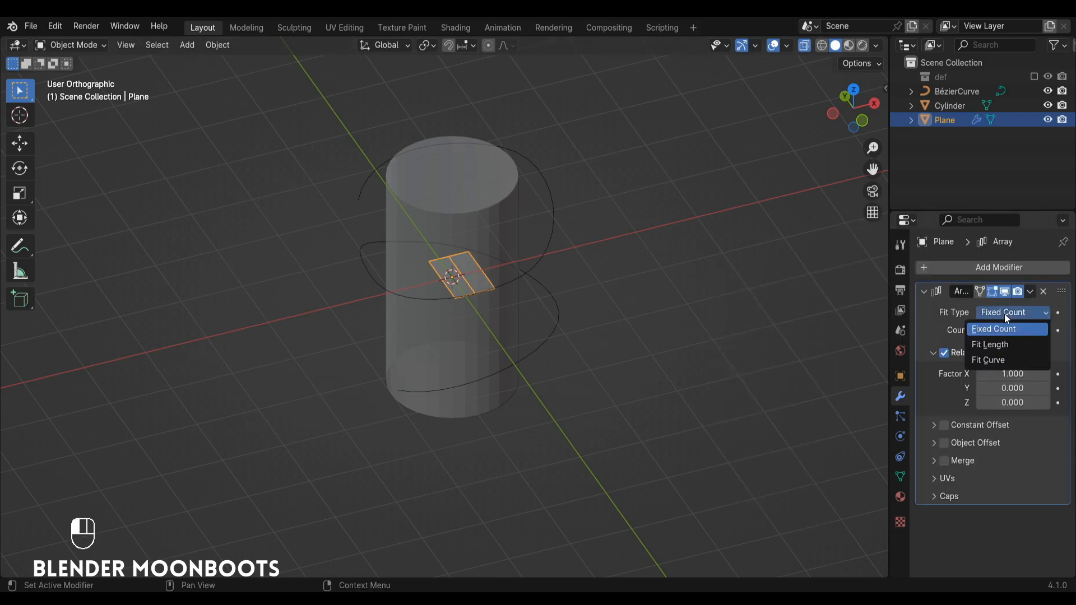
pyautogui.click(1012, 361)
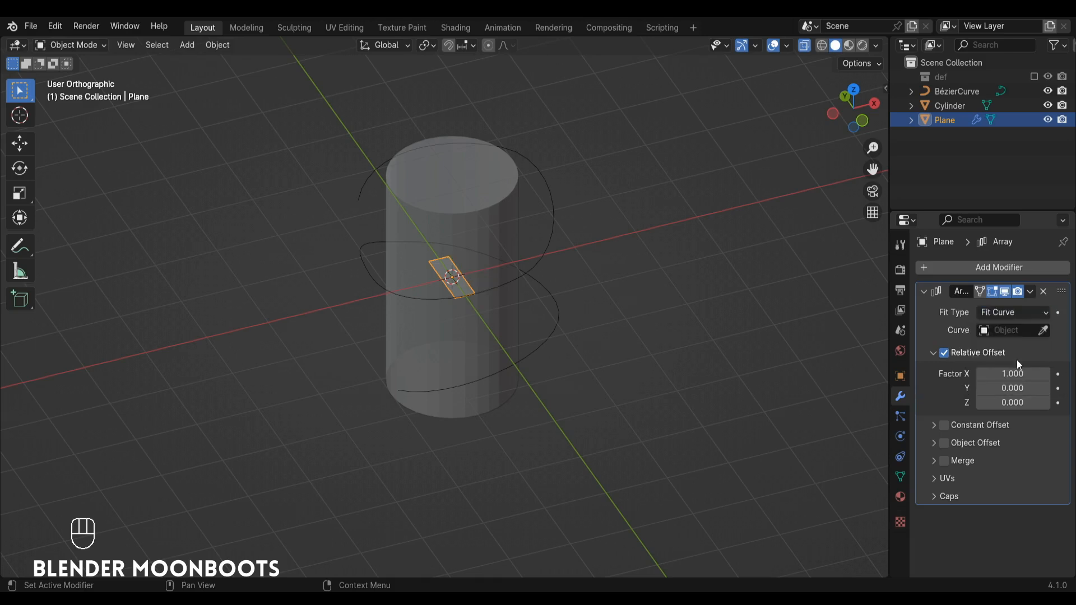
pyautogui.click(1044, 330)
pyautogui.click(553, 224)
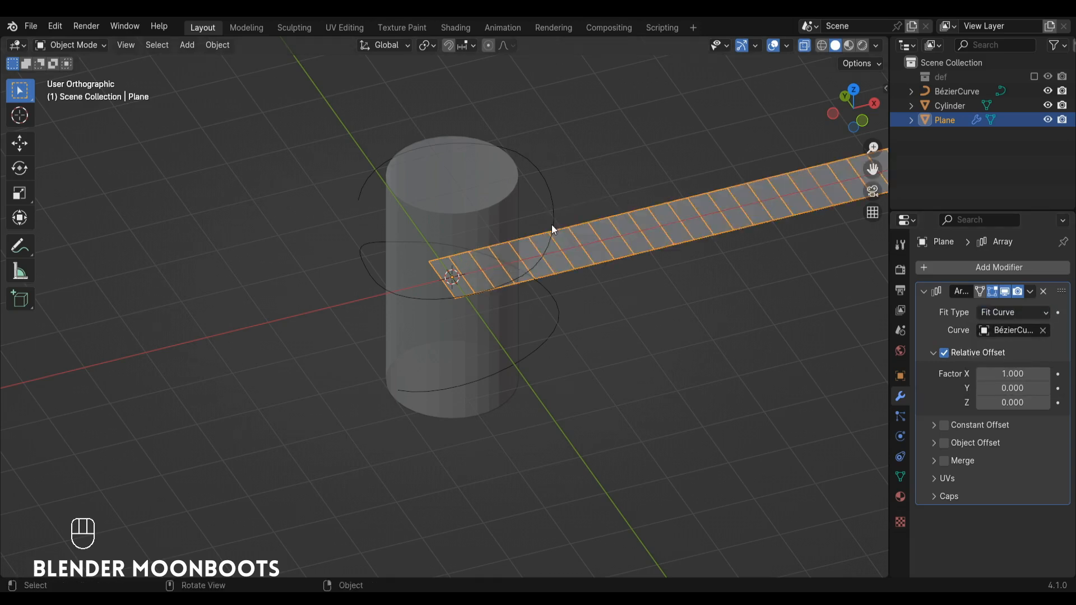
# - Enable Merge in the plane's Array modifier and collapse the modifier's settings
pyautogui.keyDown('ctrl'); pyautogui.keyDown('alt'); pyautogui.moveTo(556, 232); pyautogui.dragTo(476, 314); pyautogui.keyUp('alt'); pyautogui.keyUp('ctrl')
pyautogui.keyDown('ctrl'); pyautogui.keyDown('alt'); pyautogui.moveTo(476, 314); pyautogui.dragTo(460, 322); pyautogui.keyUp('alt'); pyautogui.keyUp('ctrl')
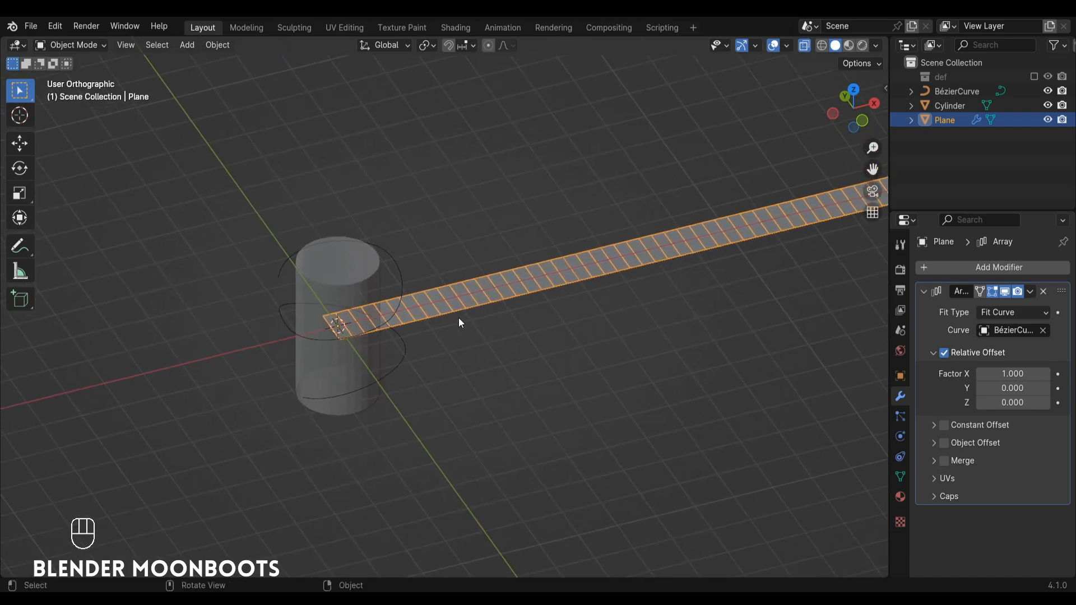
pyautogui.keyDown('alt'); pyautogui.keyDown('shift'); pyautogui.moveTo(699, 246); pyautogui.dragTo(588, 280); pyautogui.keyUp('shift'); pyautogui.keyUp('alt')
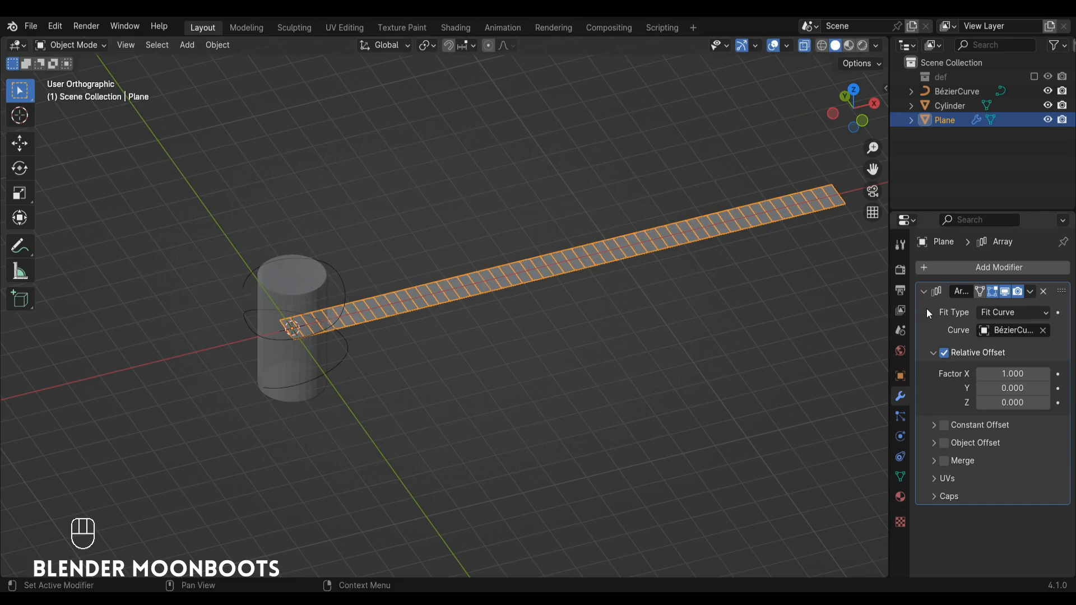
pyautogui.click(945, 460)
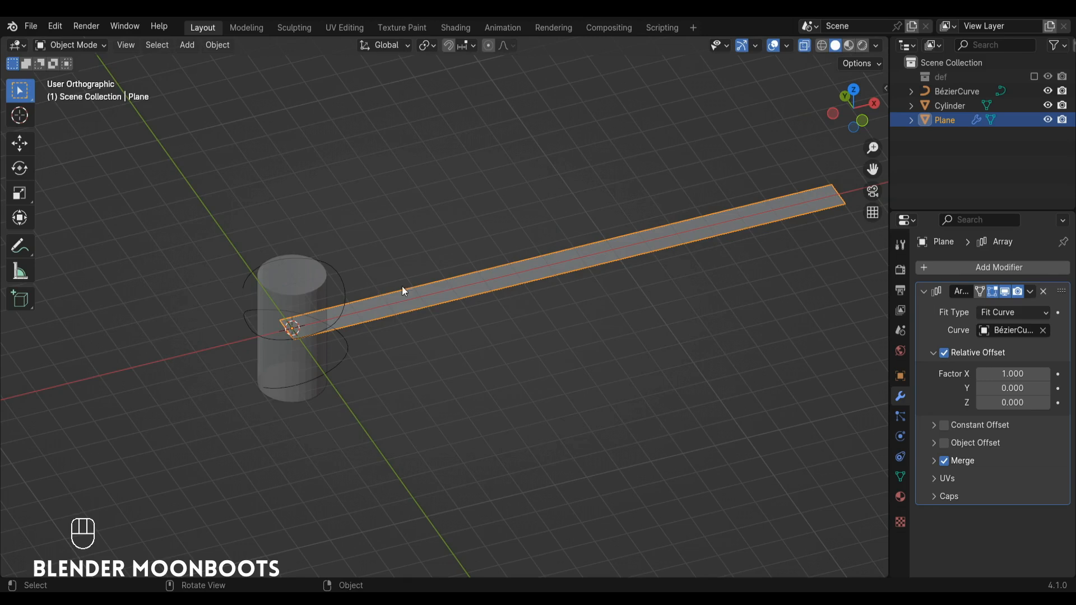
pyautogui.click(925, 293)
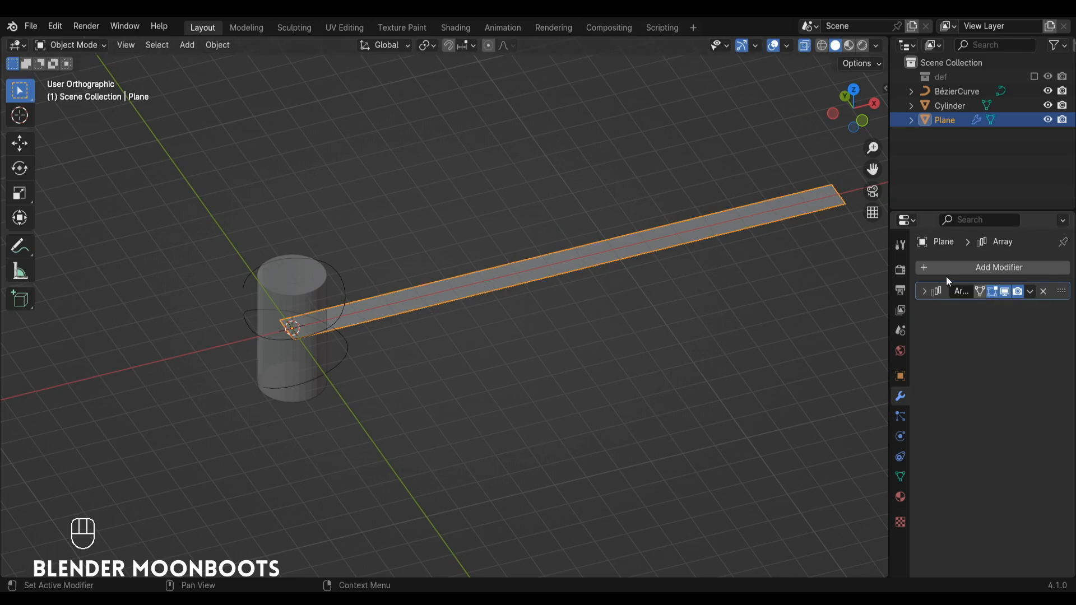
# - Add a Curve modifier to the arrayed plane, pick the Bézier curve as its curve object, and turn X-ray off
pyautogui.click(944, 269)
pyautogui.moveTo(897, 284)
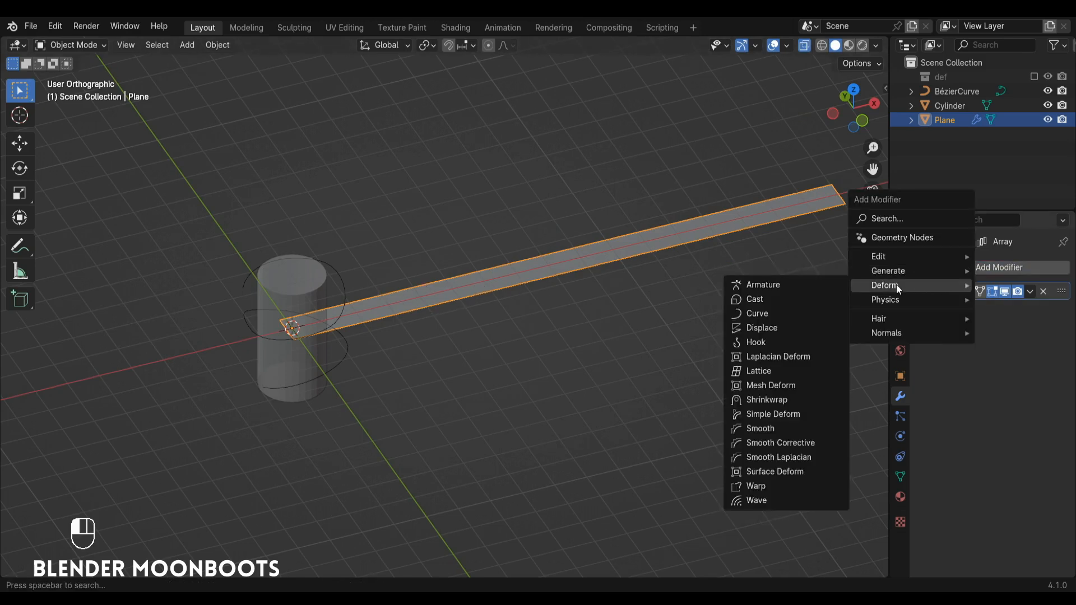
pyautogui.click(784, 312)
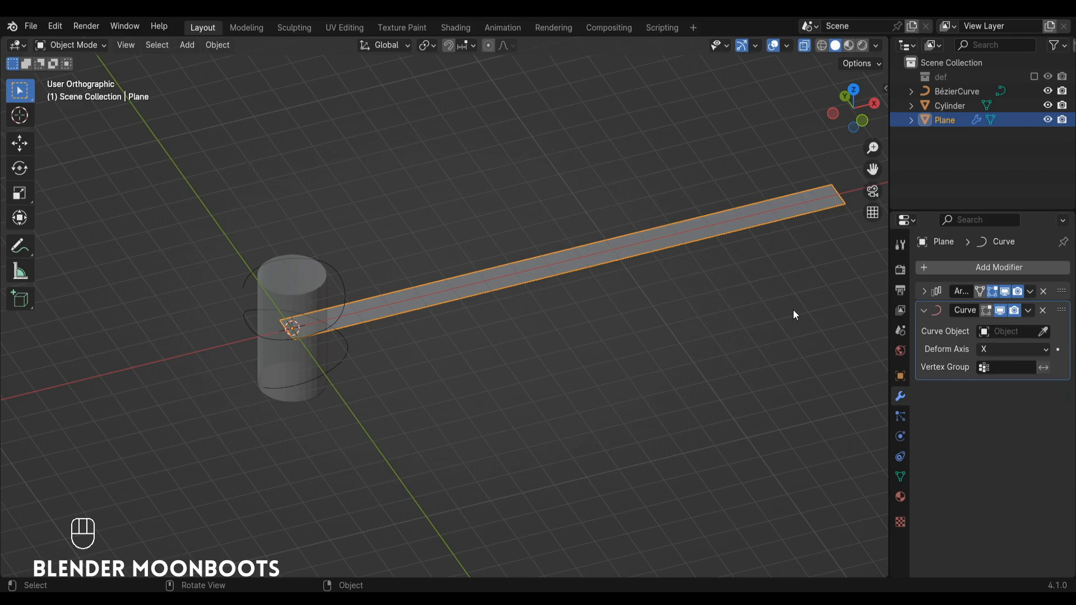
pyautogui.click(1044, 331)
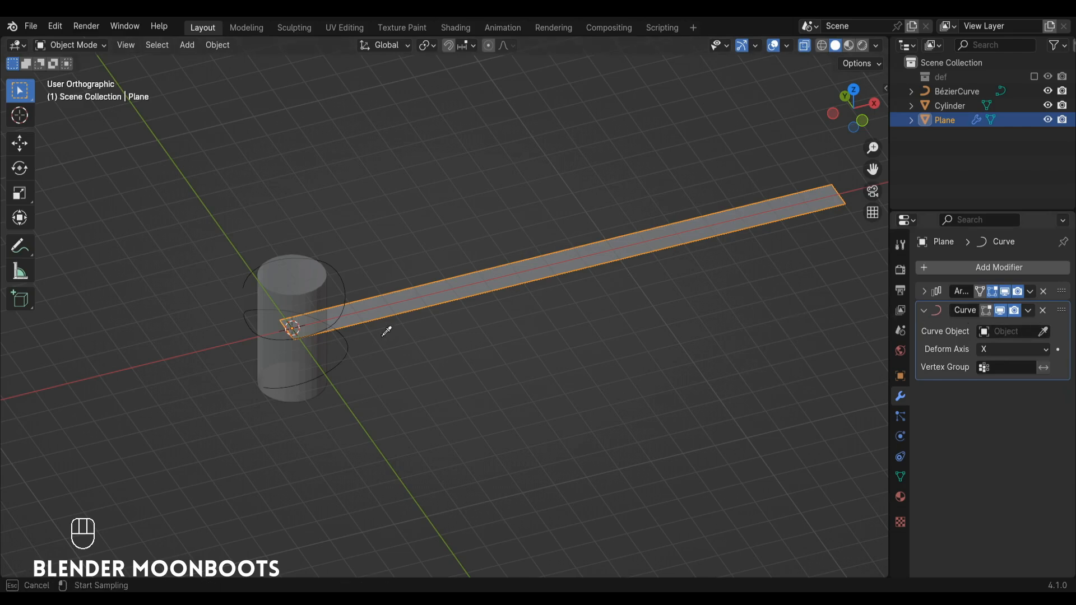
pyautogui.click(348, 349)
pyautogui.moveTo(348, 349); pyautogui.dragTo(351, 316, button='middle')
pyautogui.hotkey('alt', 'z')
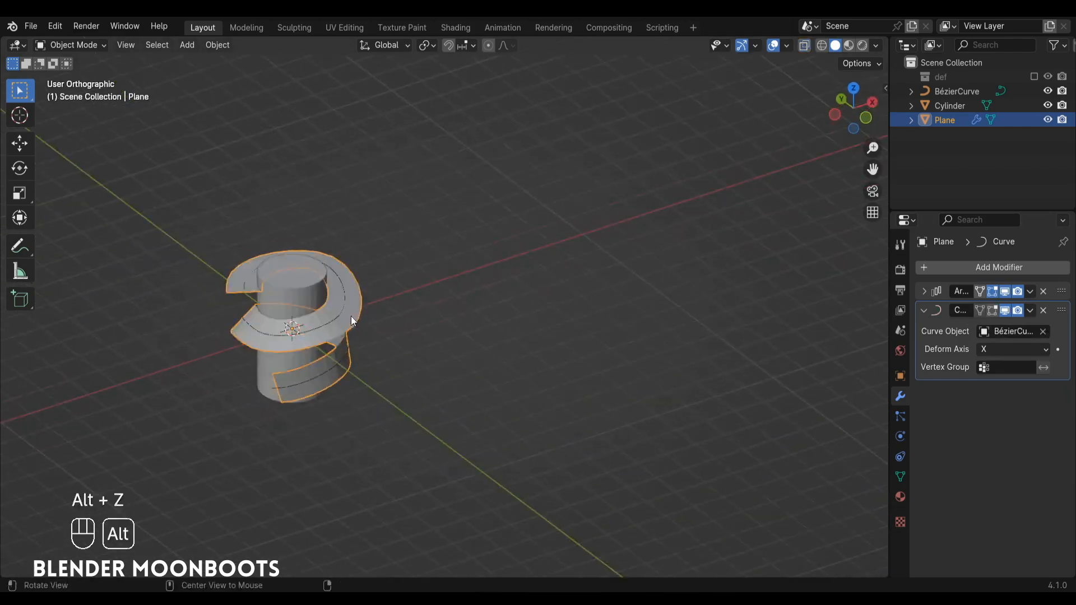
# - Rotate the plane's mesh 90° about the X axis in Edit Mode, and return to Object Mode with X-ray off
pyautogui.keyDown('alt'); pyautogui.moveTo(344, 304); pyautogui.dragTo(336, 302); pyautogui.keyUp('alt')
pyautogui.keyDown('alt'); pyautogui.keyDown('shift'); pyautogui.moveTo(336, 301); pyautogui.dragTo(459, 253); pyautogui.keyUp('shift'); pyautogui.keyUp('alt')
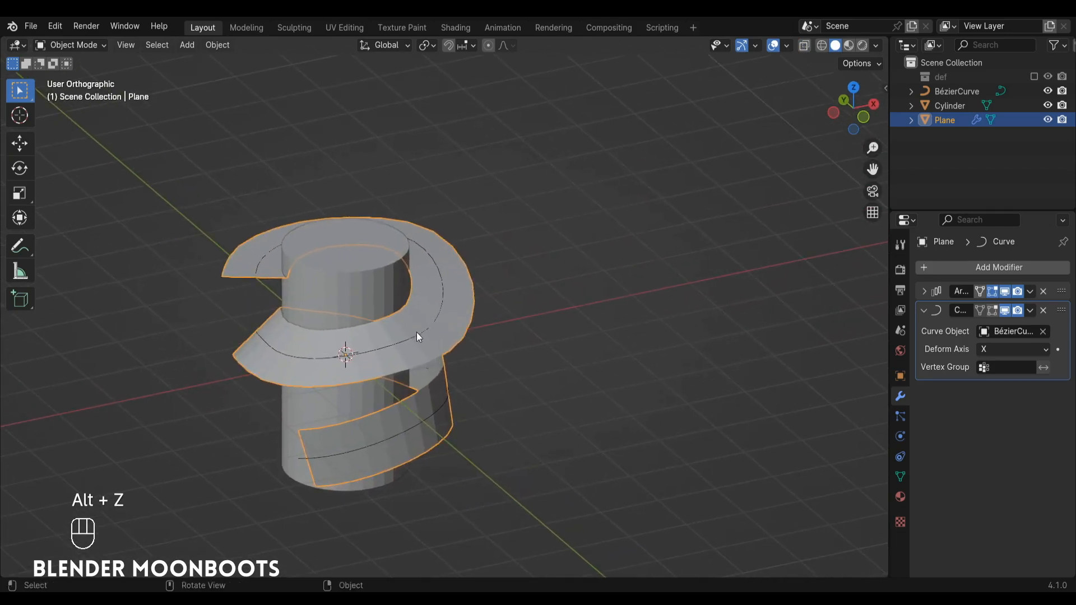
pyautogui.press('Tab')
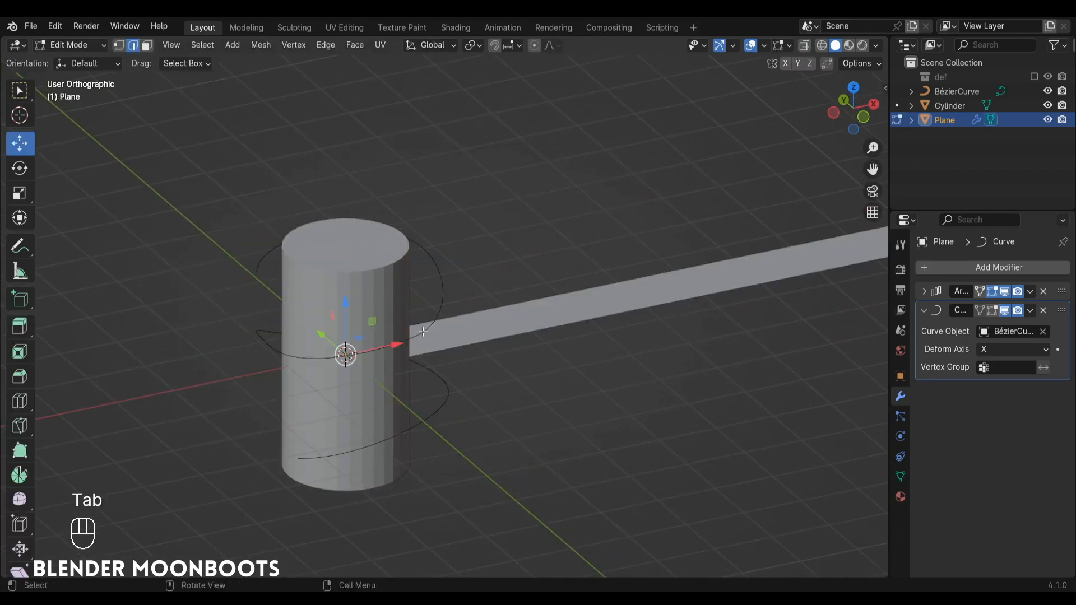
pyautogui.hotkey('alt', 'z')
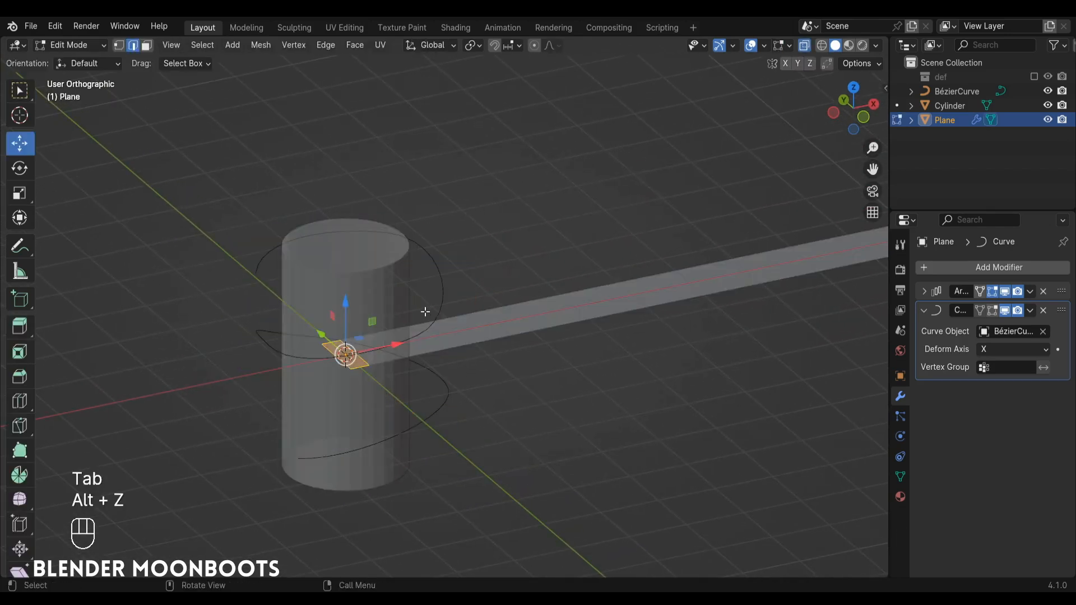
pyautogui.write('rx')
pyautogui.write('90')
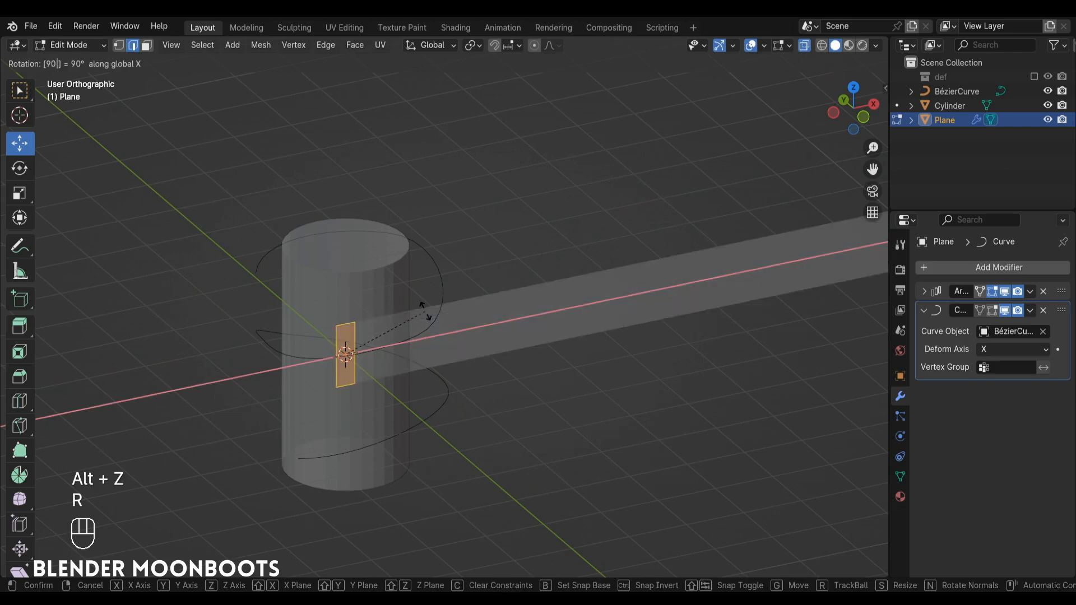
pyautogui.click(425, 311)
pyautogui.press('Tab')
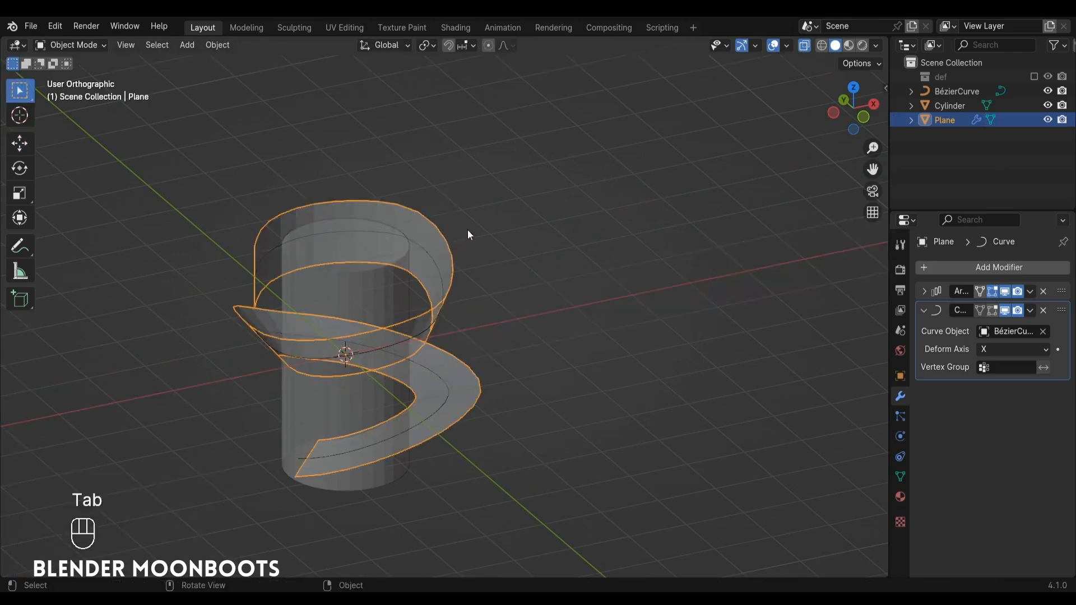
pyautogui.hotkey('alt', 'z')
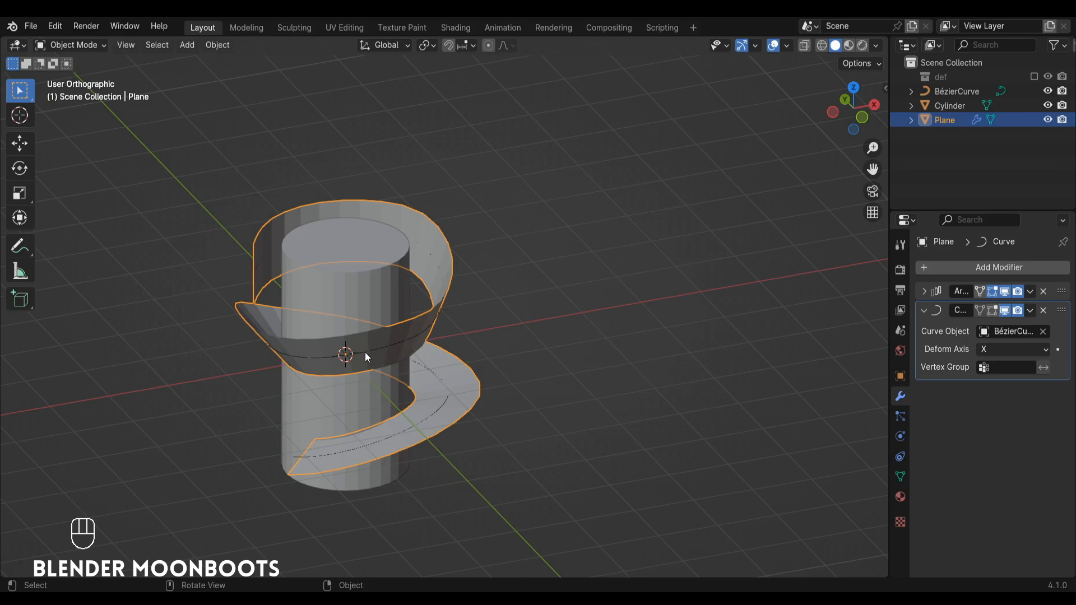
# - Set the spiral Bézier curve's twist method to Z-Up
pyautogui.keyDown('alt'); pyautogui.moveTo(366, 353); pyautogui.dragTo(392, 343); pyautogui.keyUp('alt')
pyautogui.click(383, 343)
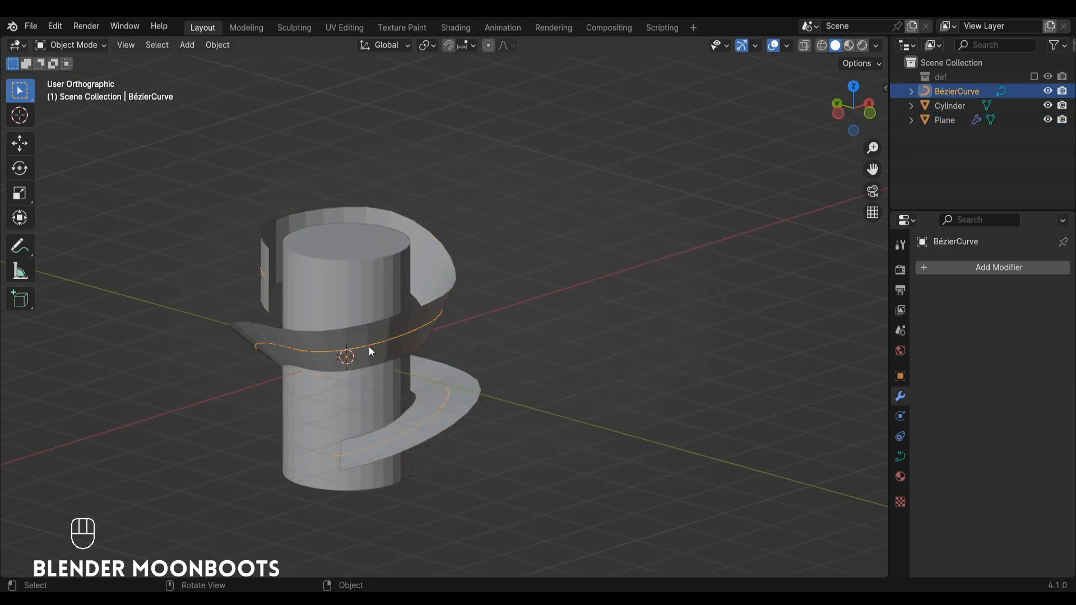
pyautogui.keyDown('alt'); pyautogui.moveTo(338, 300); pyautogui.dragTo(364, 442); pyautogui.keyUp('alt')
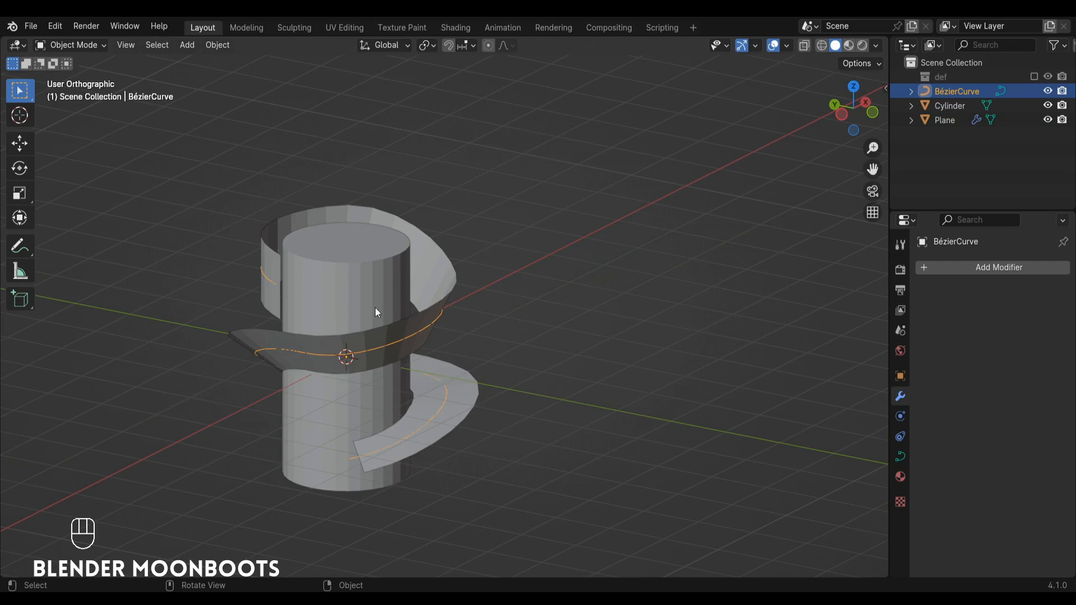
pyautogui.click(900, 457)
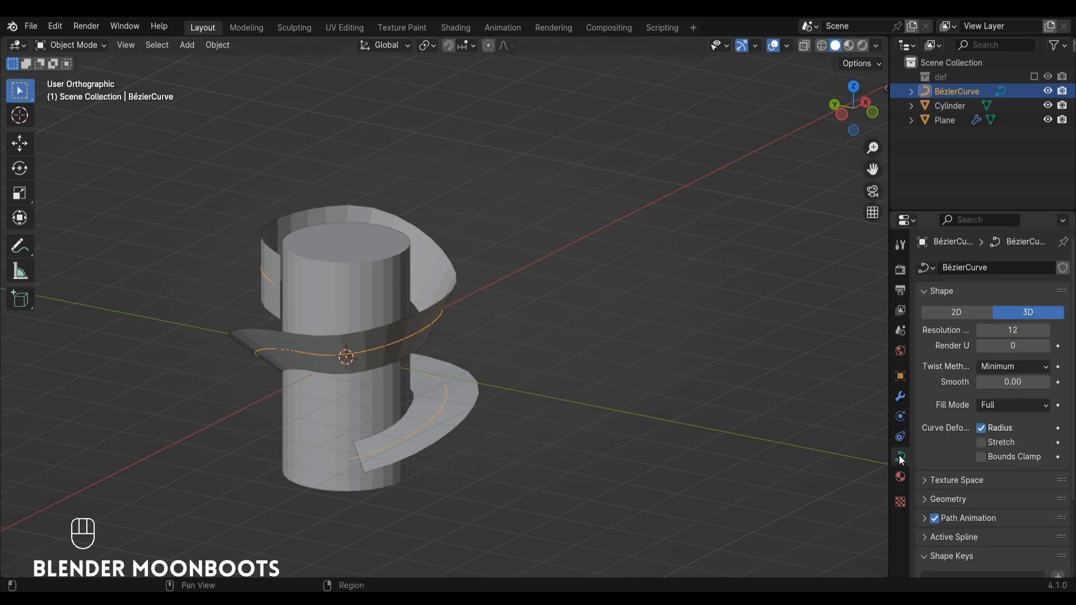
pyautogui.click(1002, 366)
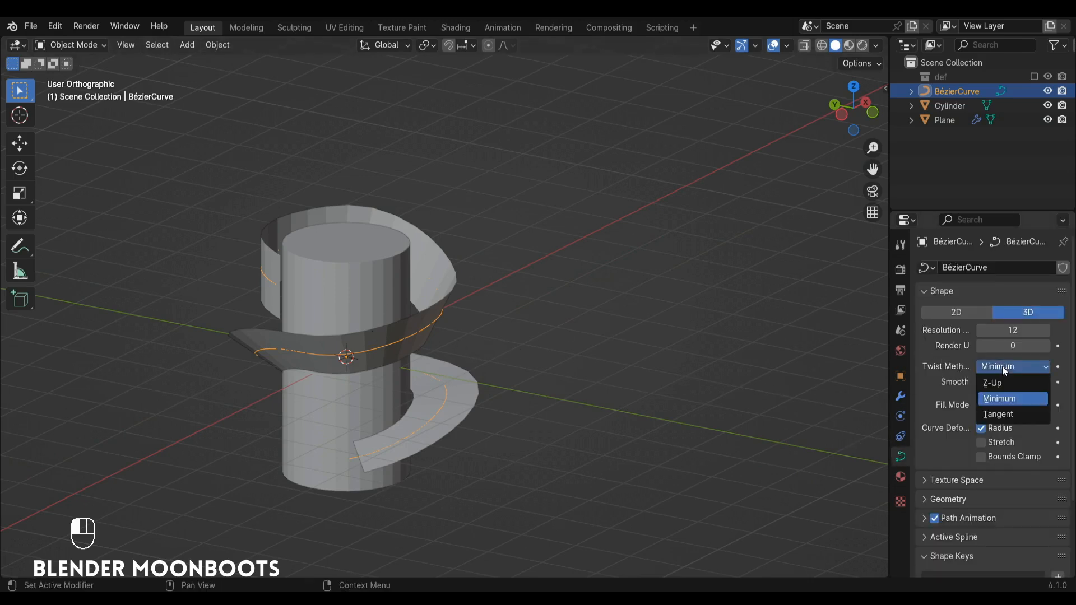
pyautogui.click(1013, 384)
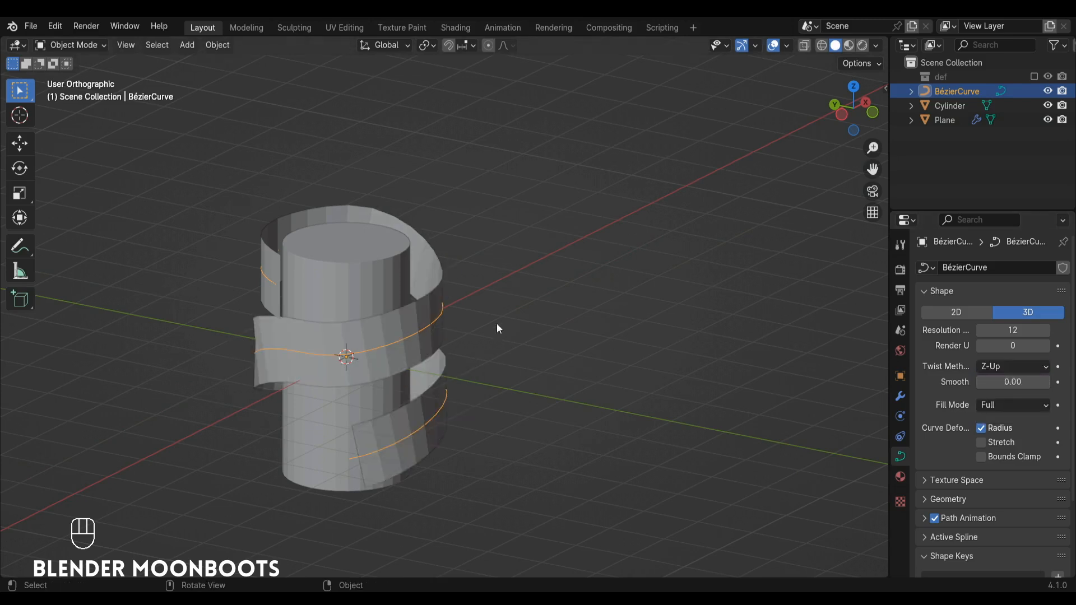
# - Lower a control point near the top of the spiral curve by about 0.22 m along Z in Edit Mode
pyautogui.keyDown('alt'); pyautogui.moveTo(497, 324); pyautogui.dragTo(308, 264); pyautogui.keyUp('alt')
pyautogui.press('Tab')
pyautogui.click(305, 278)
pyautogui.moveTo(303, 217); pyautogui.dragTo(303, 233)
pyautogui.keyDown('alt'); pyautogui.moveTo(342, 258); pyautogui.dragTo(373, 243); pyautogui.keyUp('alt')
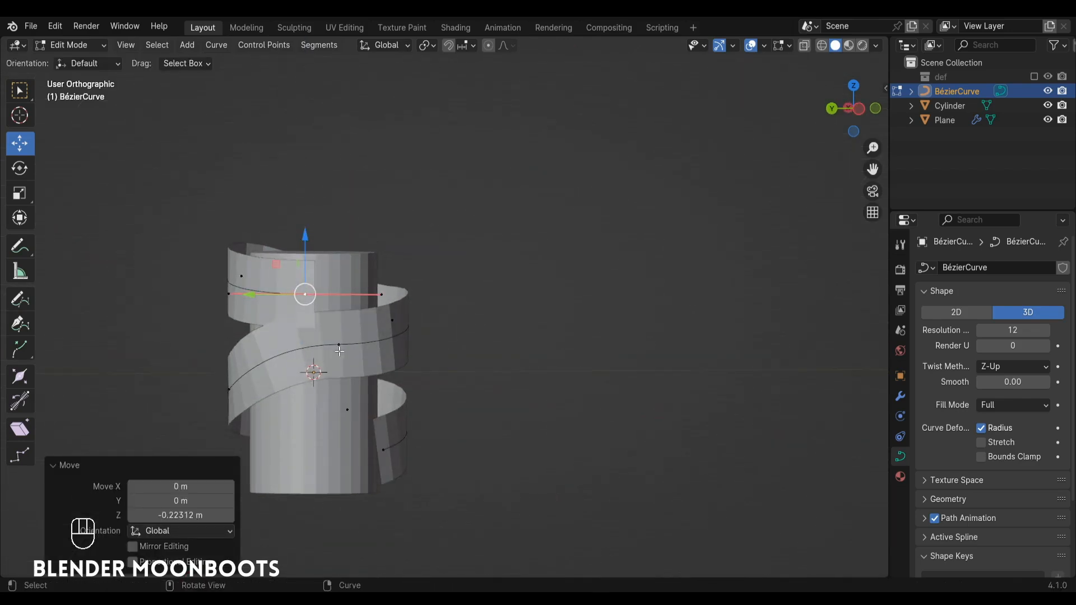
pyautogui.keyDown('alt'); pyautogui.moveTo(349, 345); pyautogui.dragTo(188, 354); pyautogui.keyUp('alt')
pyautogui.press('Tab')
# - Reposition another control point on the spiral curve's upper turn in Edit Mode and return to Object Mode
pyautogui.press('Tab')
pyautogui.keyDown('alt'); pyautogui.moveTo(517, 302); pyautogui.dragTo(351, 310); pyautogui.keyUp('alt')
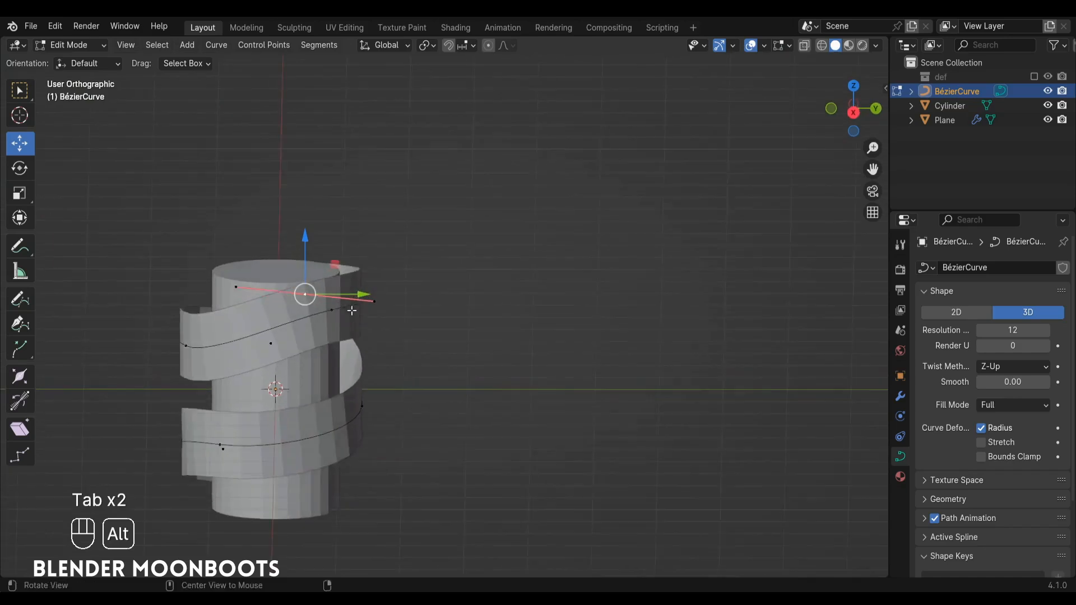
pyautogui.click(327, 313)
pyautogui.moveTo(330, 254); pyautogui.dragTo(462, 334)
pyautogui.press('Tab')
# - Add a Shrinkwrap modifier to the plane with the cylinder as target, and collapse the Shrinkwrap and Curve modifier settings
pyautogui.click(349, 375)
pyautogui.keyDown('alt'); pyautogui.moveTo(349, 376); pyautogui.dragTo(696, 276); pyautogui.keyUp('alt')
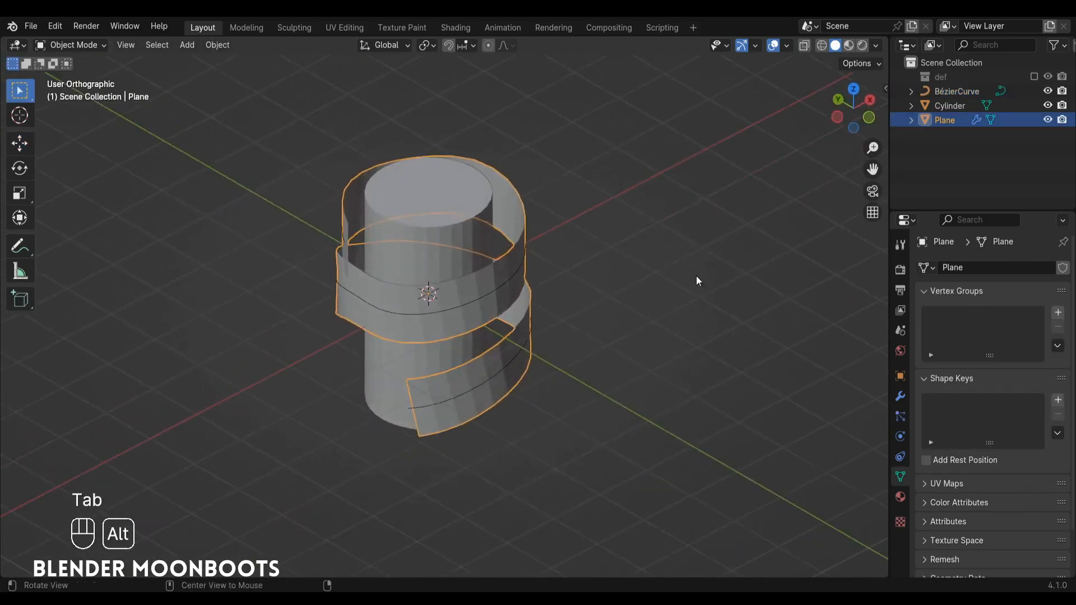
pyautogui.click(901, 397)
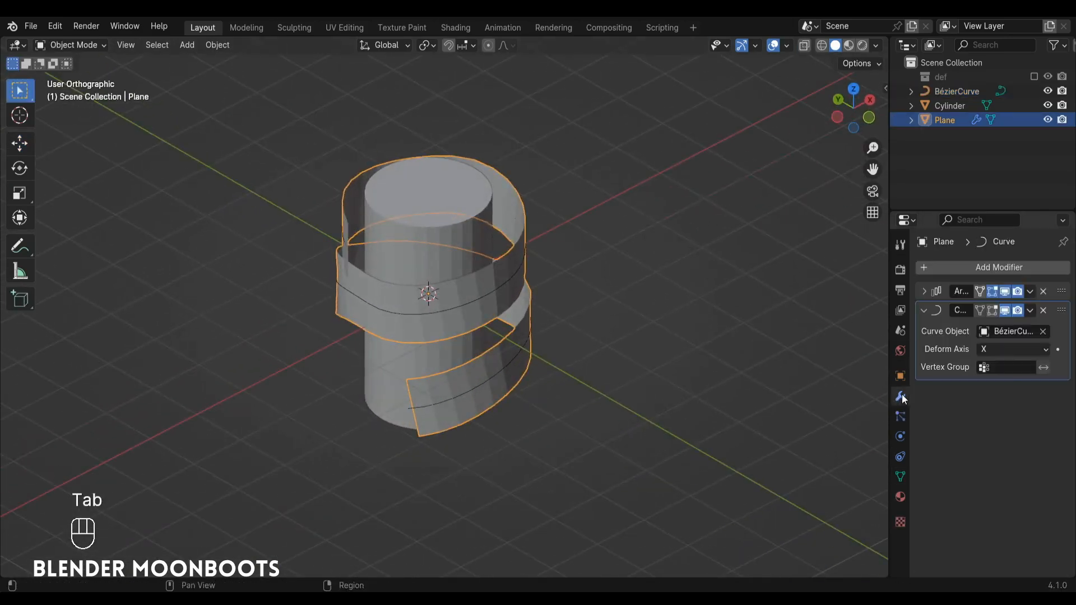
pyautogui.click(965, 267)
pyautogui.moveTo(947, 273)
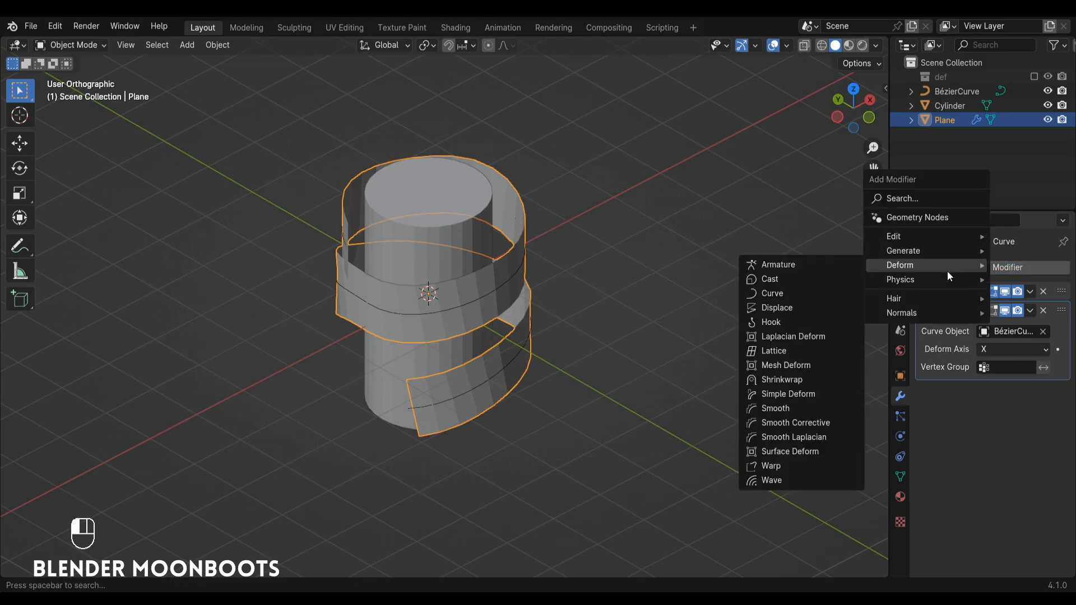
pyautogui.click(808, 380)
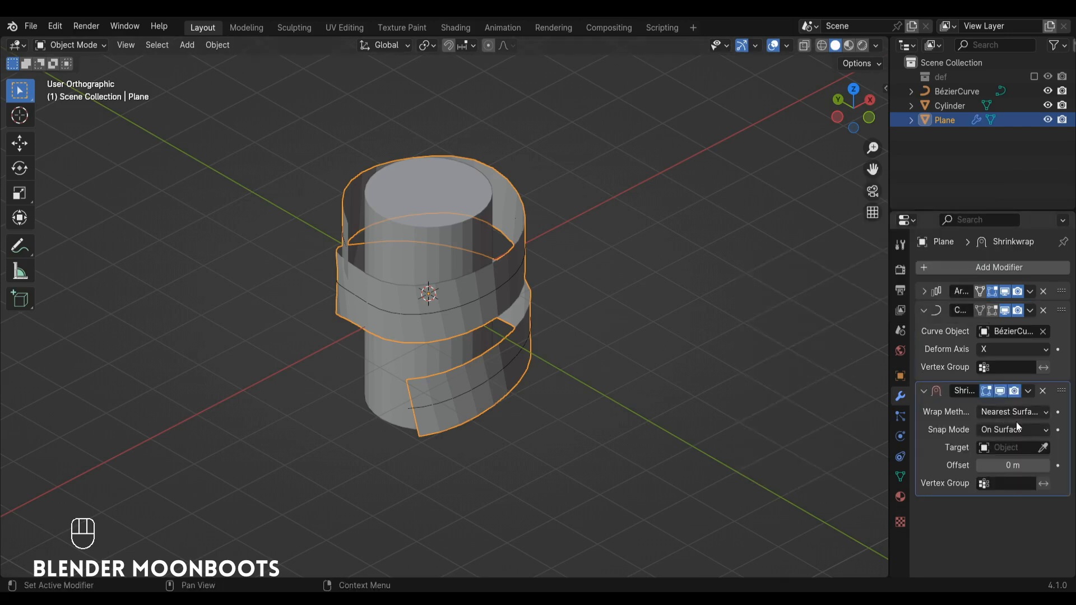
pyautogui.click(1043, 447)
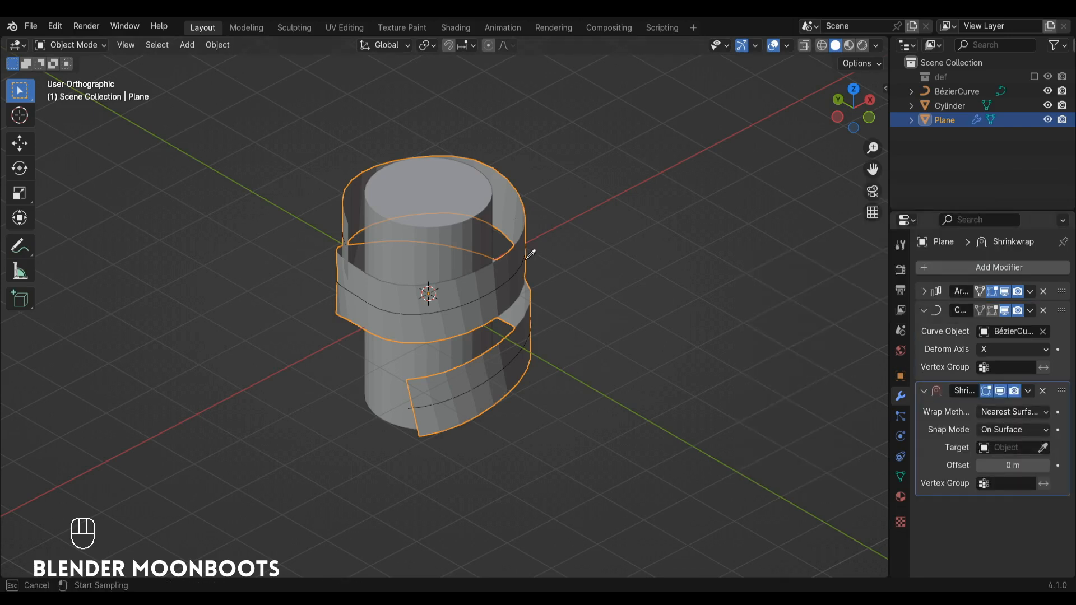
pyautogui.click(470, 236)
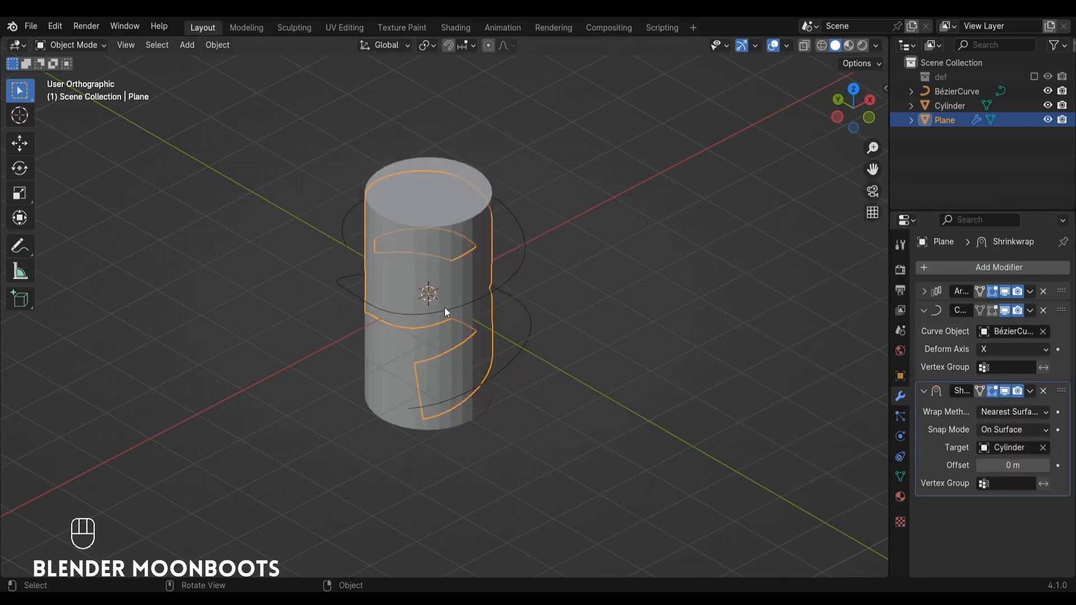
pyautogui.keyDown('alt'); pyautogui.moveTo(466, 266); pyautogui.dragTo(566, 298, button='middle'); pyautogui.keyUp('alt')
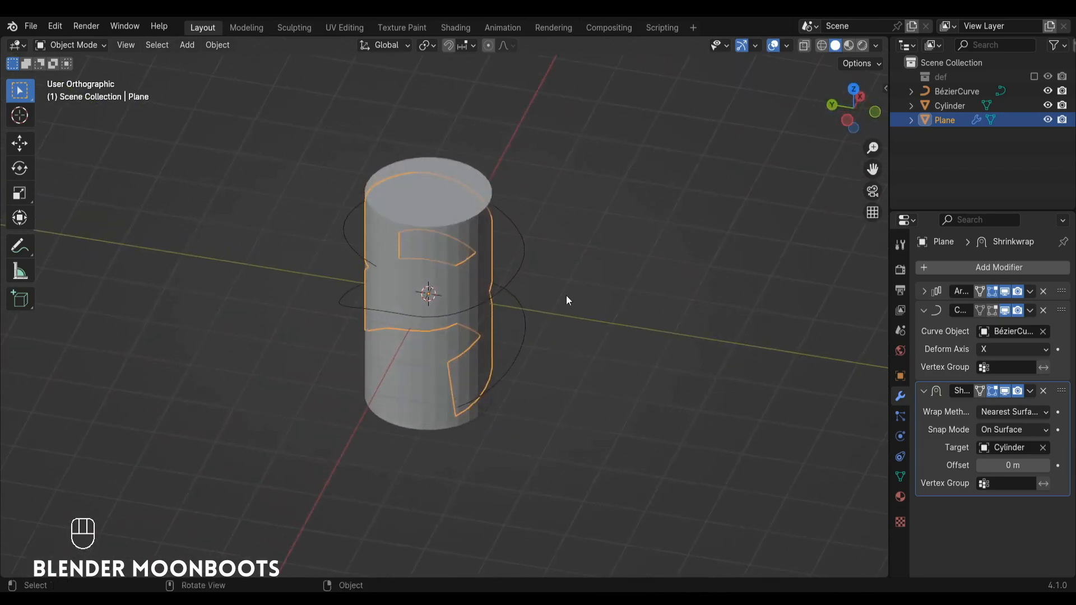
pyautogui.click(923, 392)
pyautogui.click(923, 312)
# - Add a Solidify modifier to the plane and set its thickness to about 0.168 m
pyautogui.click(940, 267)
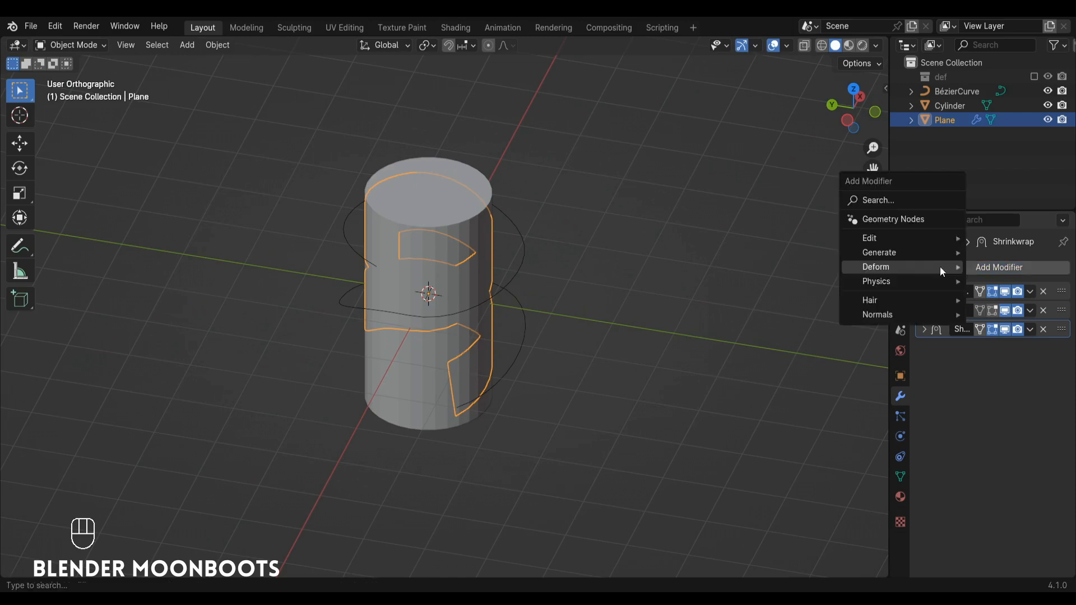
pyautogui.moveTo(894, 252)
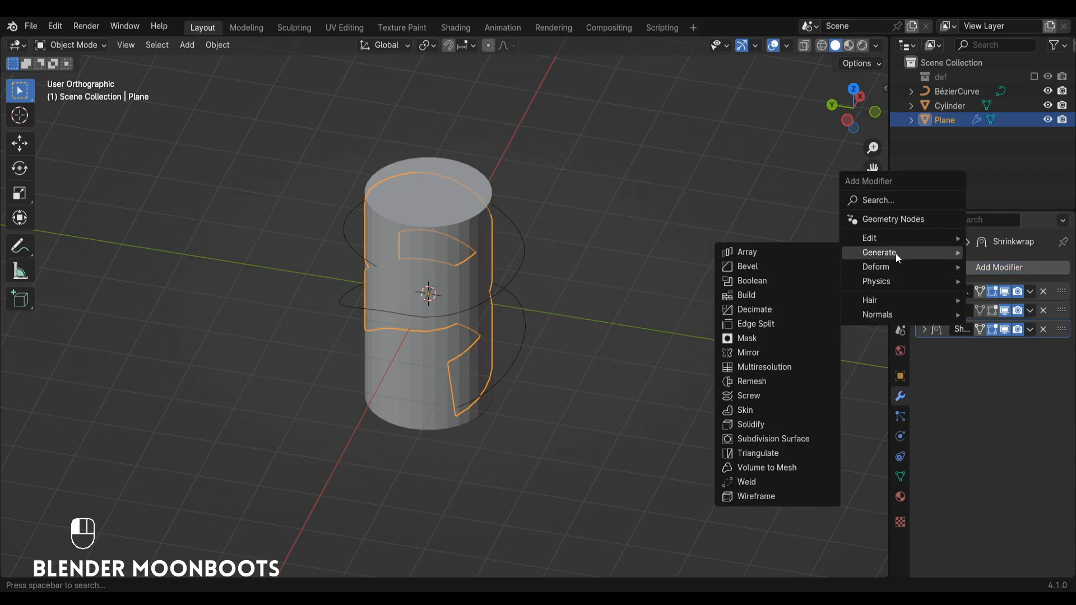
pyautogui.click(767, 423)
pyautogui.moveTo(992, 387); pyautogui.dragTo(1053, 379)
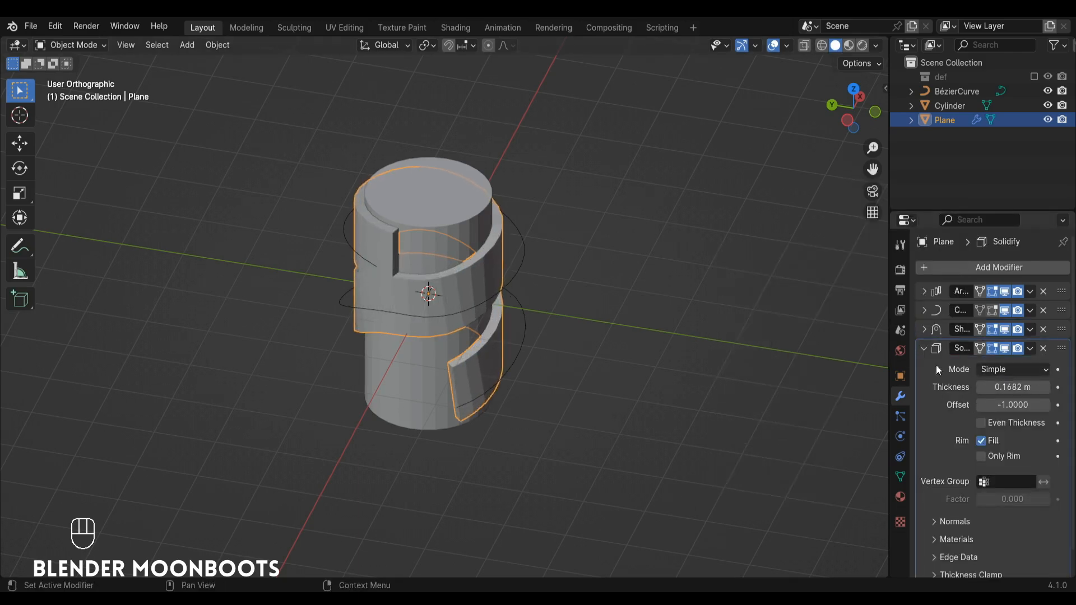
pyautogui.keyDown('alt'); pyautogui.moveTo(508, 258); pyautogui.dragTo(558, 276); pyautogui.keyUp('alt')
# - Duplicate the cylinder, curve and plane together and place the copies about 4.6 m away along negative Y
pyautogui.moveTo(620, 110); pyautogui.dragTo(343, 489)
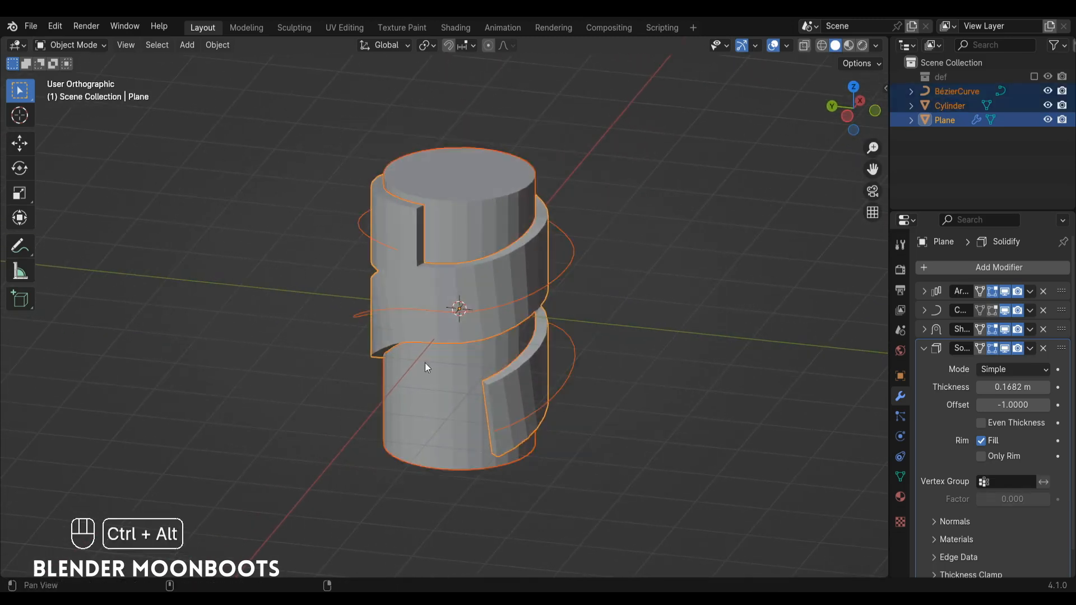
pyautogui.keyDown('alt'); pyautogui.keyDown('shift'); pyautogui.moveTo(468, 295); pyautogui.dragTo(338, 257); pyautogui.keyUp('shift'); pyautogui.keyUp('alt')
pyautogui.hotkey('shift', 'd')
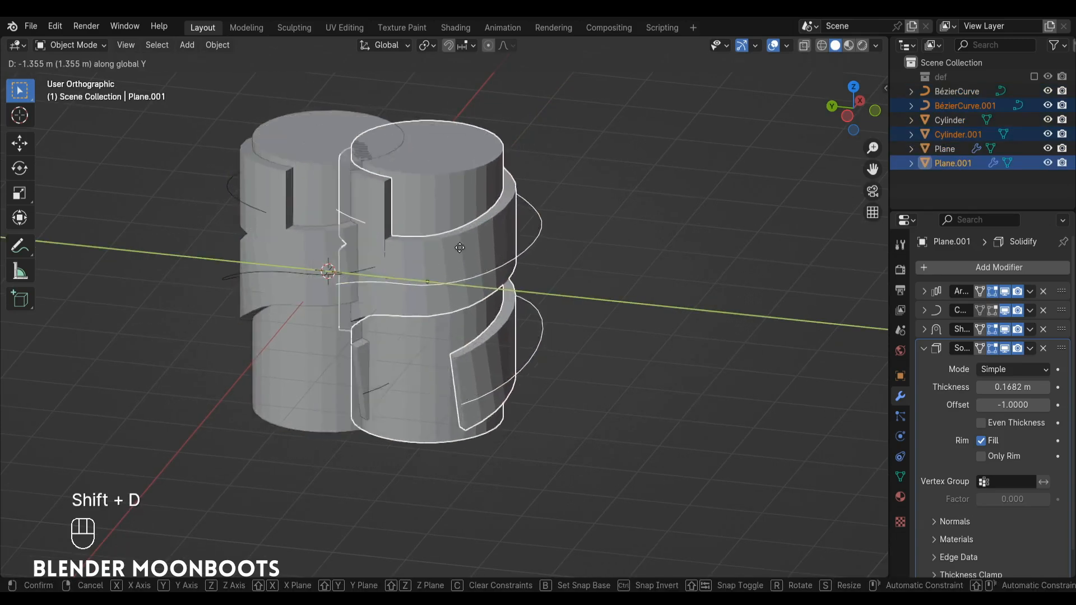
pyautogui.click(672, 257)
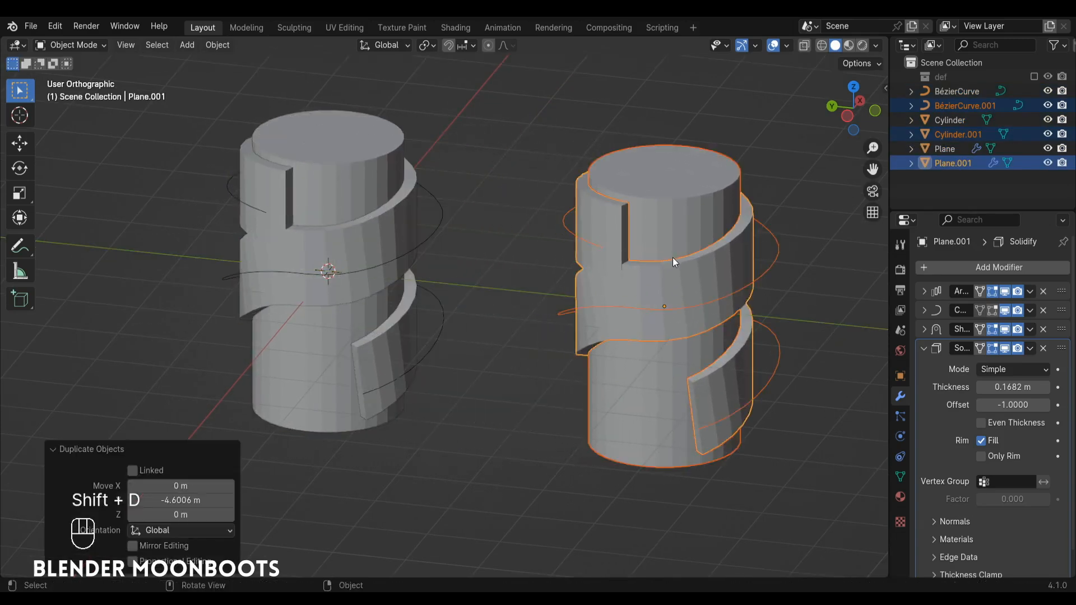
# - Move the duplicated objects to a new collection named wip and exclude that collection from the view layer
pyautogui.press('m')
pyautogui.click(644, 260)
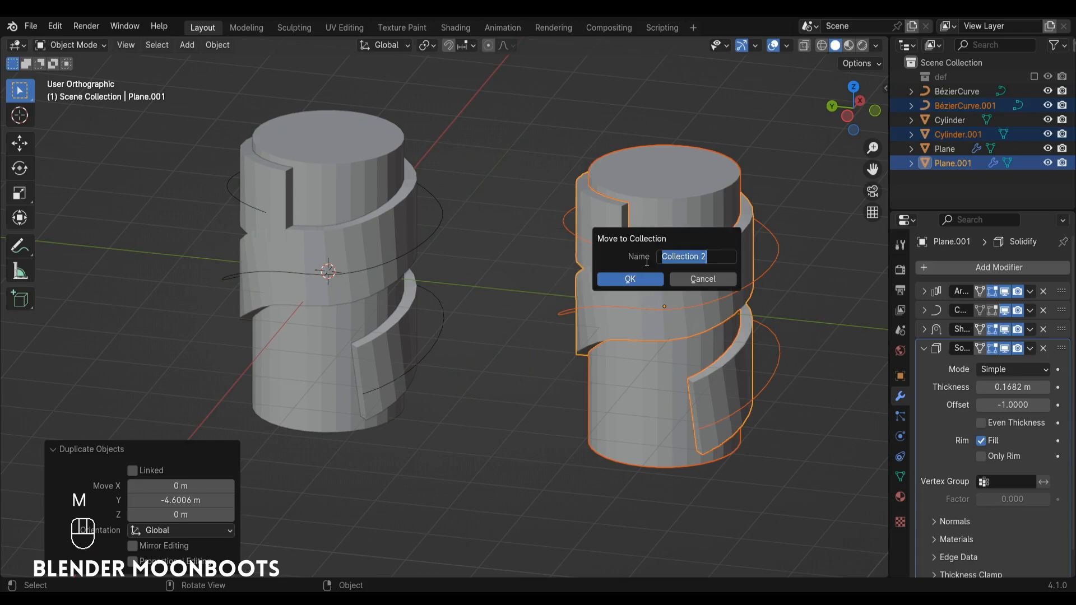
pyautogui.write('wip')
pyautogui.press('Return')
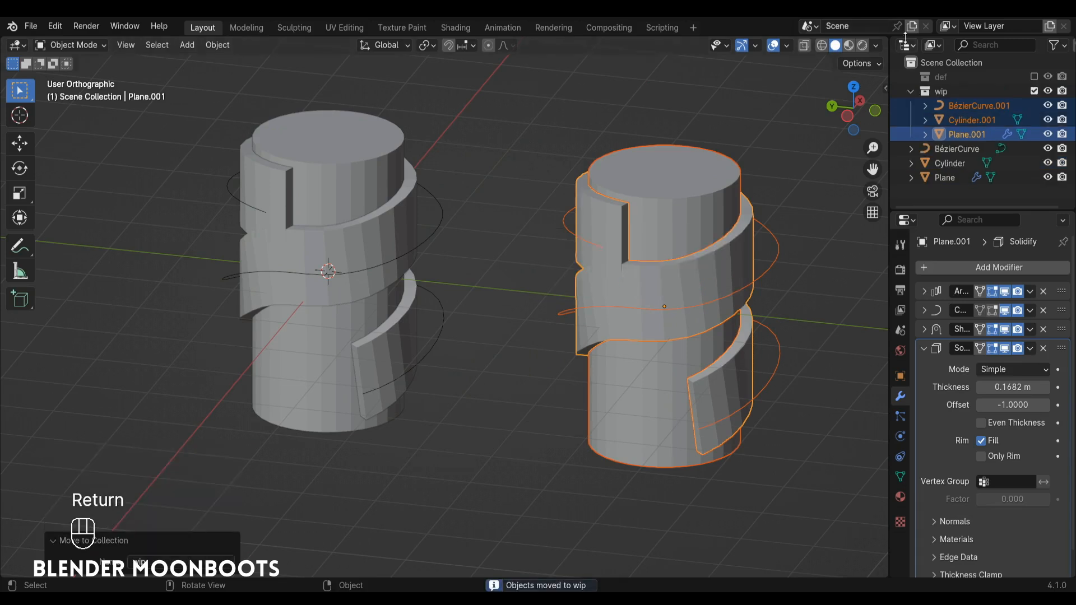
pyautogui.click(1034, 91)
# - Apply the original plane's Array, Curve, Shrinkwrap and Solidify modifiers in order
pyautogui.click(372, 235)
pyautogui.keyDown('ctrl'); pyautogui.keyDown('alt'); pyautogui.moveTo(427, 237); pyautogui.dragTo(531, 231, button='middle'); pyautogui.keyUp('alt'); pyautogui.keyUp('ctrl')
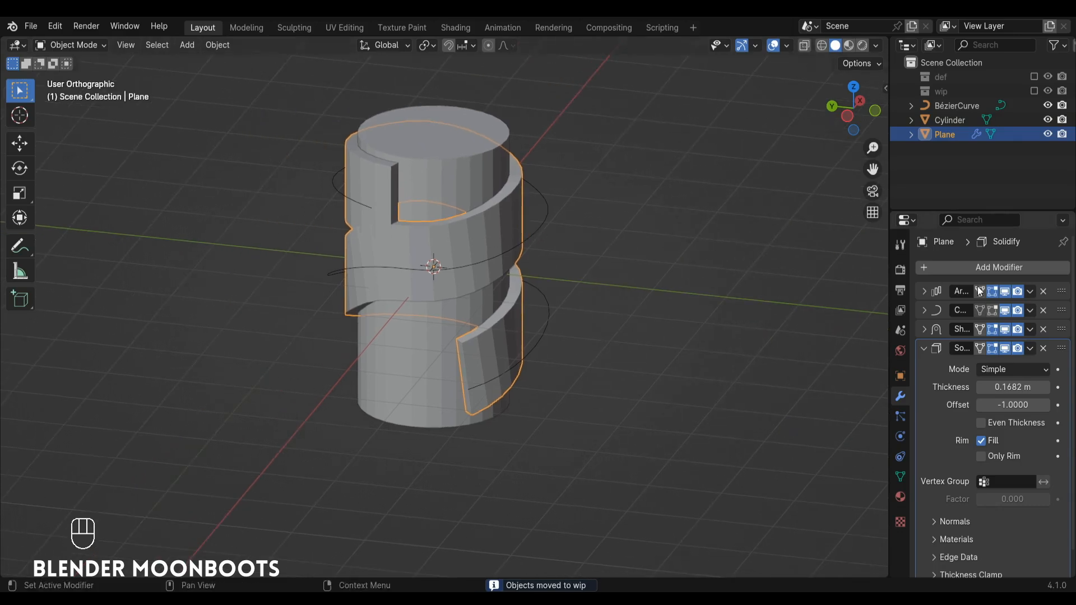
pyautogui.click(1030, 293)
pyautogui.click(1020, 306)
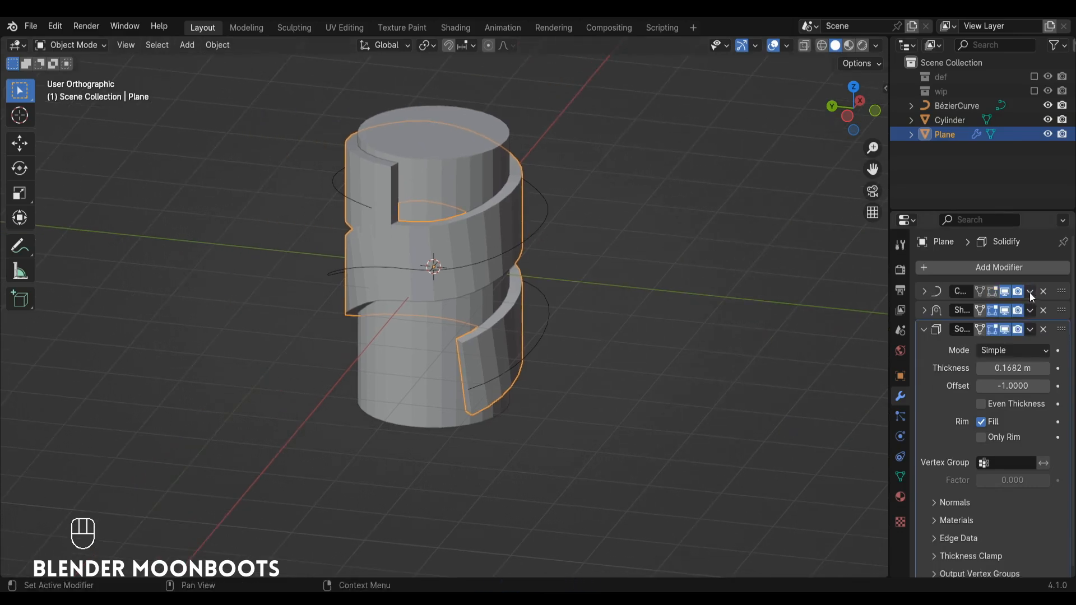
pyautogui.click(1030, 293)
pyautogui.click(1018, 306)
pyautogui.click(1030, 292)
pyautogui.click(1028, 305)
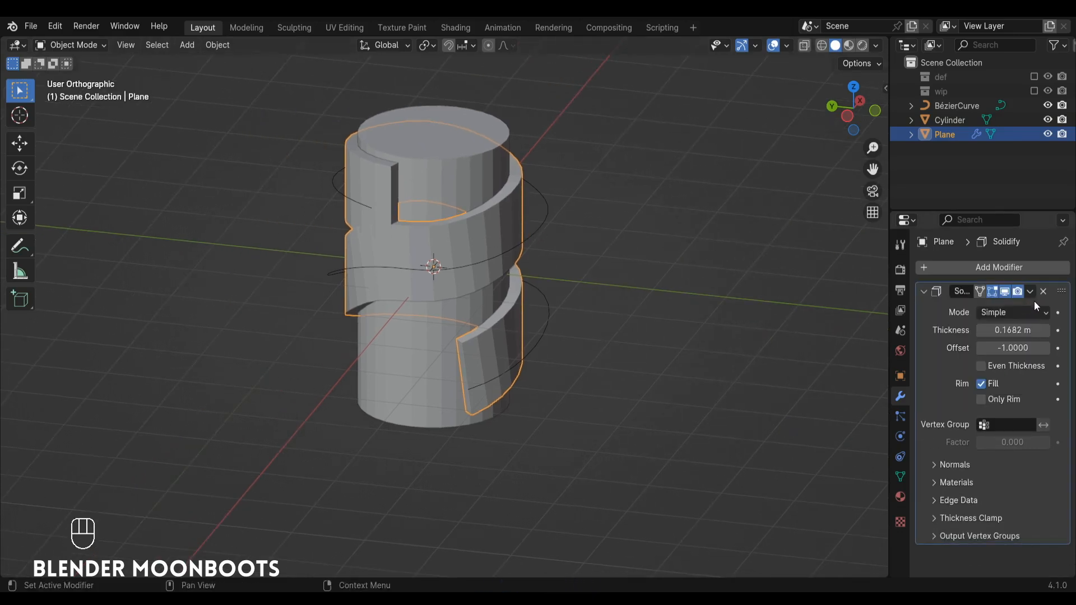
pyautogui.click(1030, 292)
pyautogui.click(1021, 303)
# - Delete the original spiral Bézier curve
pyautogui.click(538, 231)
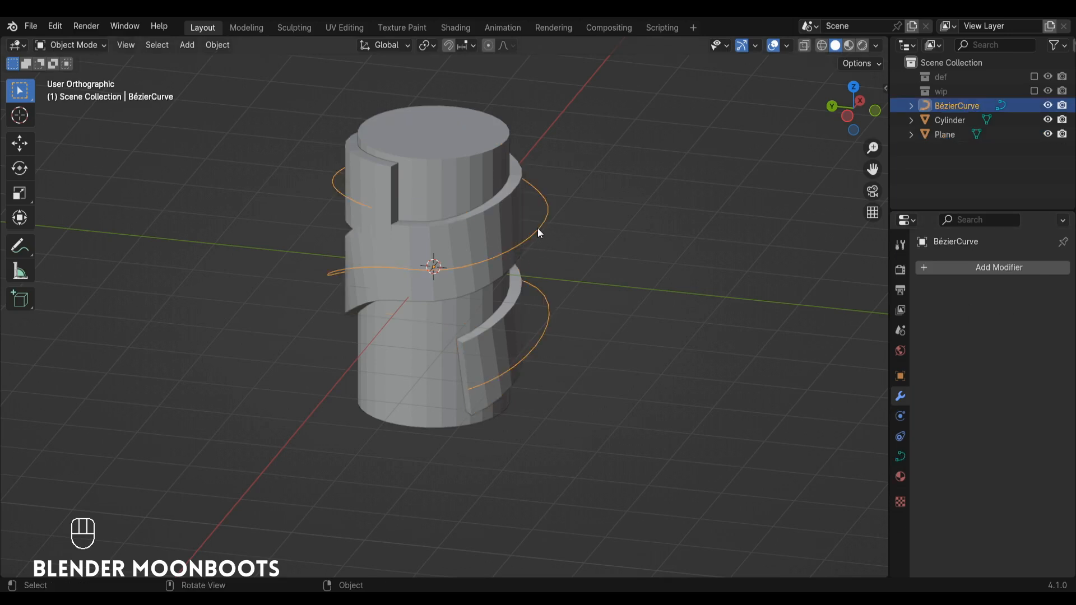
pyautogui.press('x')
pyautogui.click(545, 222)
# - Enter Edit Mode on the wrapped band and select the upright edge in the area where its turns overlap
pyautogui.keyDown('alt'); pyautogui.click(467, 237); pyautogui.keyUp('alt')
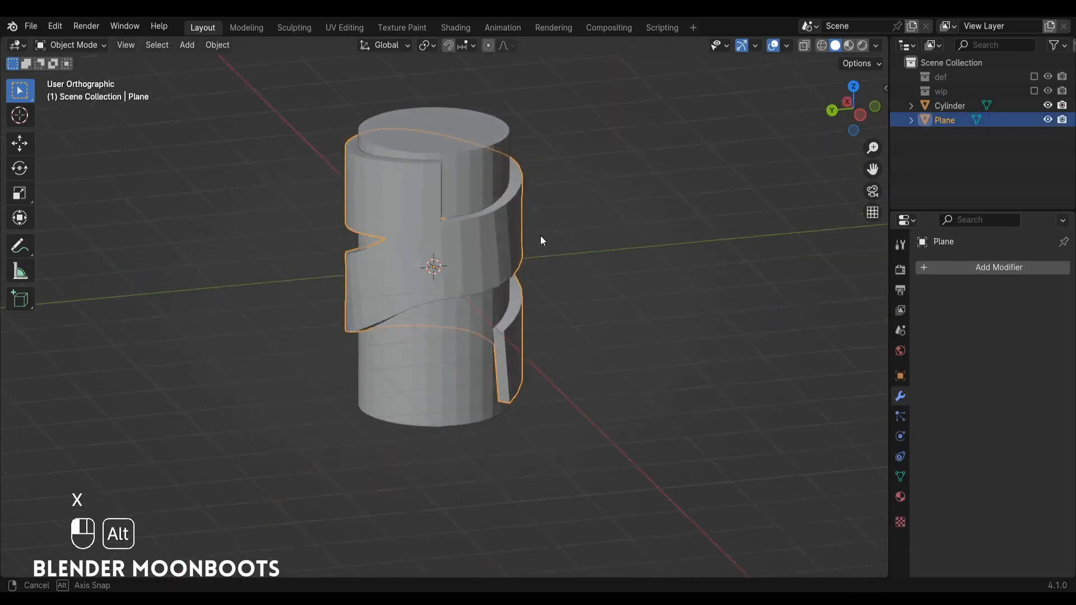
pyautogui.press('Tab')
pyautogui.keyDown('alt'); pyautogui.click(464, 252); pyautogui.keyUp('alt')
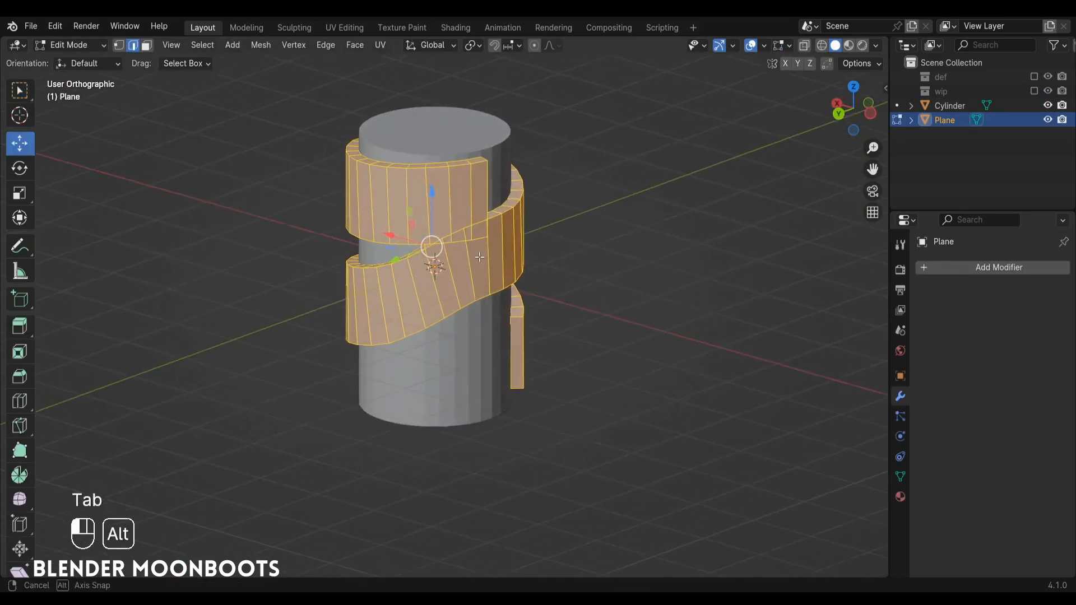
pyautogui.press('Tab')
pyautogui.keyDown('ctrl'); pyautogui.keyDown('alt'); pyautogui.moveTo(453, 251); pyautogui.dragTo(476, 228); pyautogui.keyUp('alt'); pyautogui.keyUp('ctrl')
pyautogui.keyDown('alt'); pyautogui.keyDown('shift'); pyautogui.moveTo(476, 228); pyautogui.dragTo(524, 300); pyautogui.keyUp('shift'); pyautogui.keyUp('alt')
pyautogui.keyDown('alt'); pyautogui.moveTo(524, 301); pyautogui.dragTo(550, 240); pyautogui.keyUp('alt')
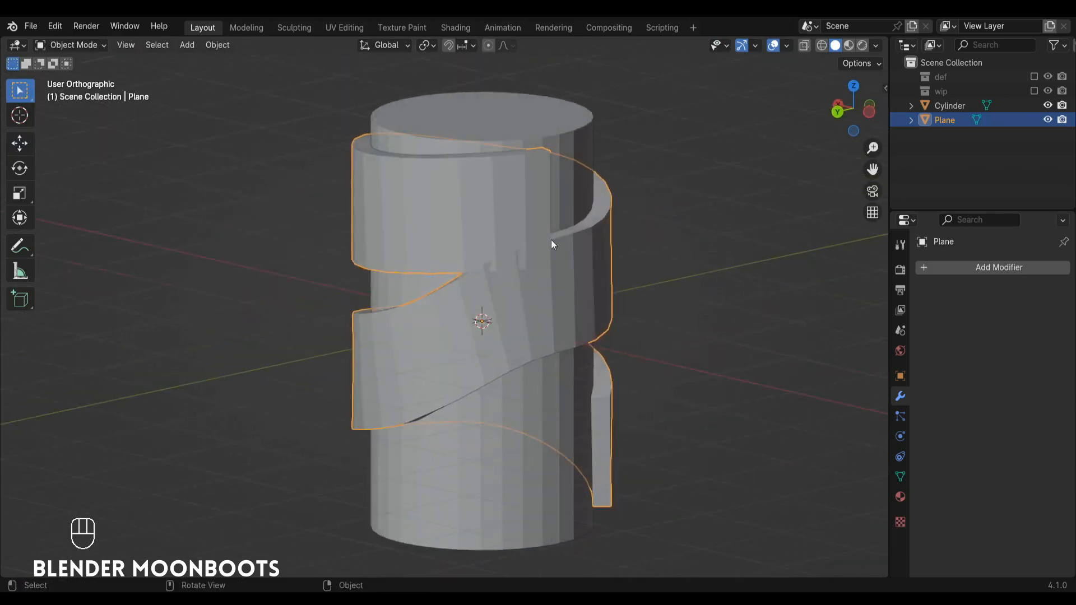
pyautogui.press('Tab')
pyautogui.keyDown('alt'); pyautogui.click(524, 287); pyautogui.keyUp('alt')
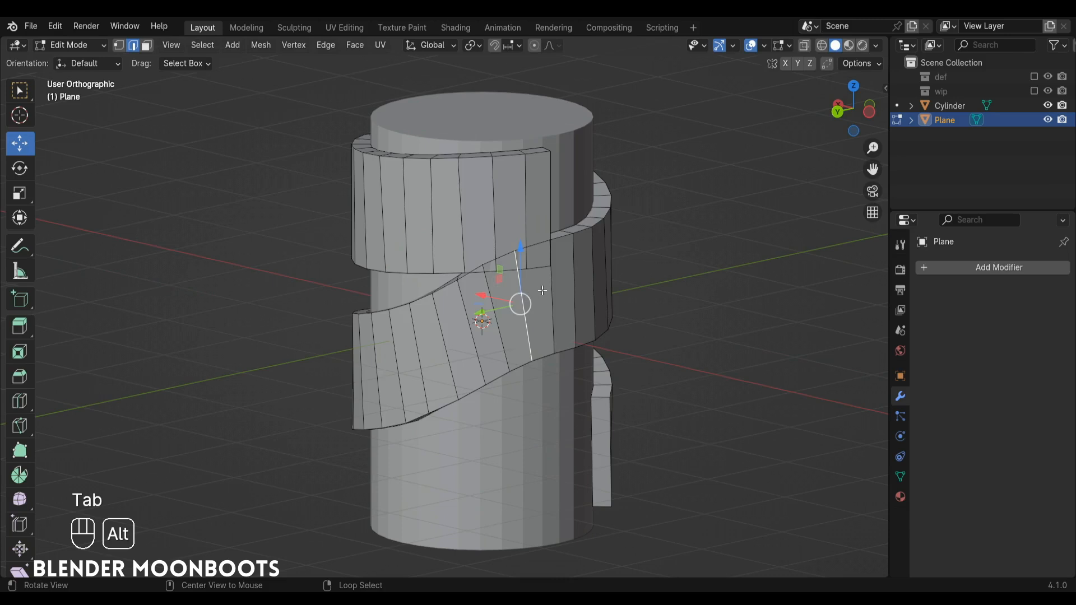
pyautogui.keyDown('alt'); pyautogui.moveTo(550, 288); pyautogui.dragTo(581, 314); pyautogui.keyUp('alt')
pyautogui.moveTo(477, 291)
pyautogui.mouseDown()
pyautogui.moveTo(492, 293)
pyautogui.moveTo(474, 294)
pyautogui.mouseUp()
pyautogui.hotkey('ctrl', 'z')
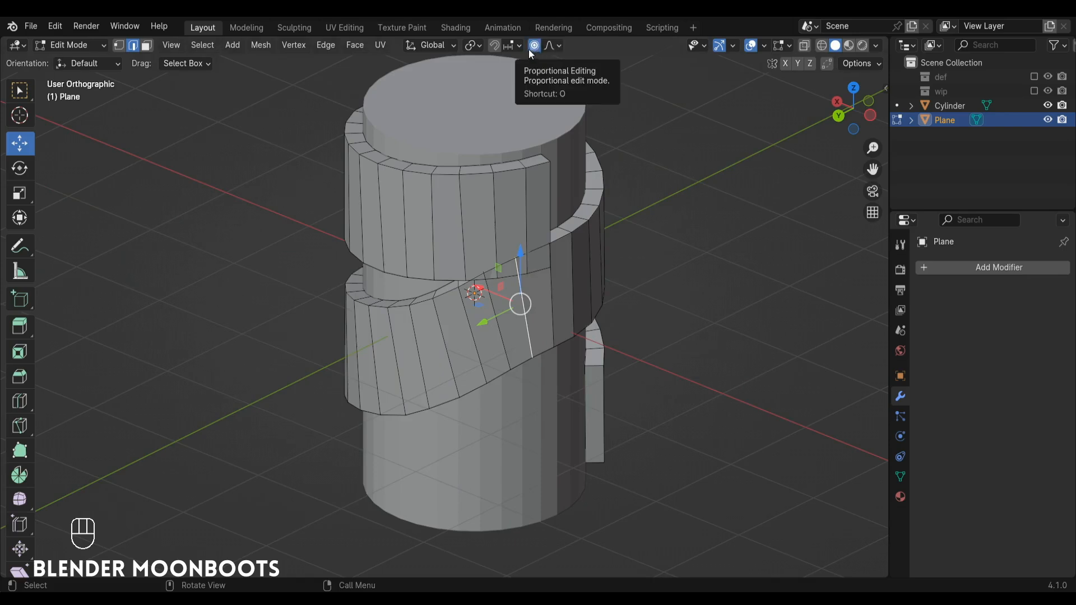
# - Enable proportional editing with Connected Only and shift the selected band edge along X by about -0.13 m and a further -0.04 m
pyautogui.click(550, 48)
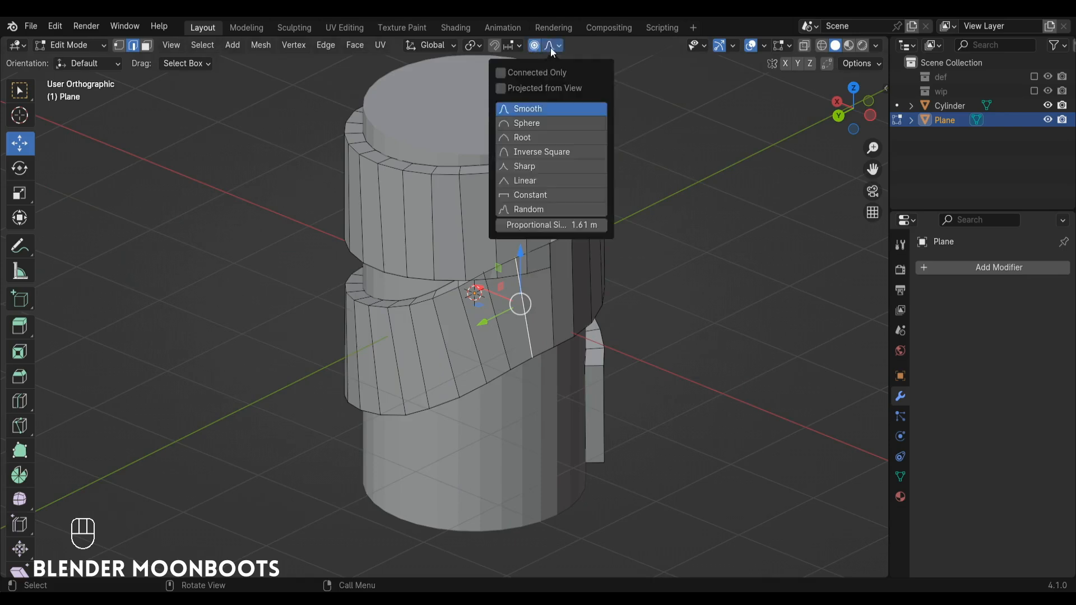
pyautogui.click(502, 73)
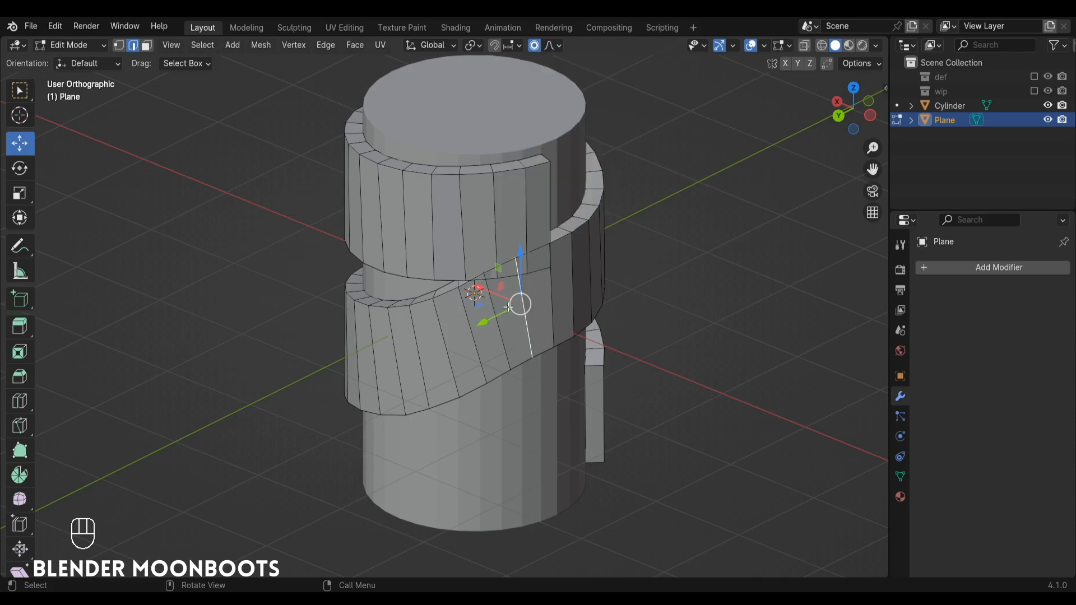
pyautogui.keyDown('alt'); pyautogui.moveTo(513, 306); pyautogui.dragTo(526, 321); pyautogui.keyUp('alt')
pyautogui.moveTo(478, 285); pyautogui.dragTo(491, 291)
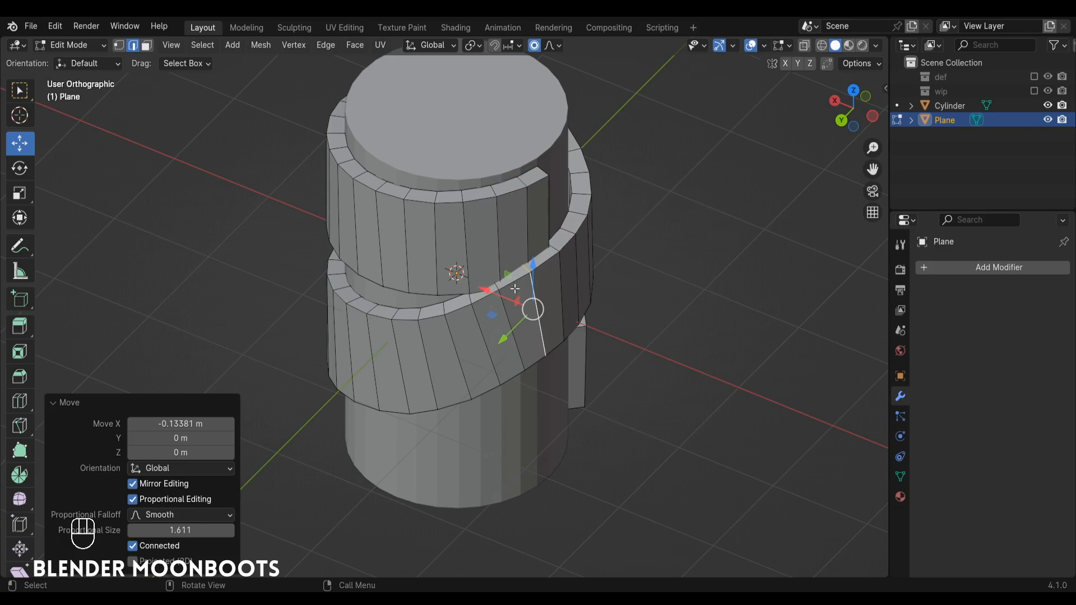
pyautogui.moveTo(491, 292); pyautogui.dragTo(529, 245)
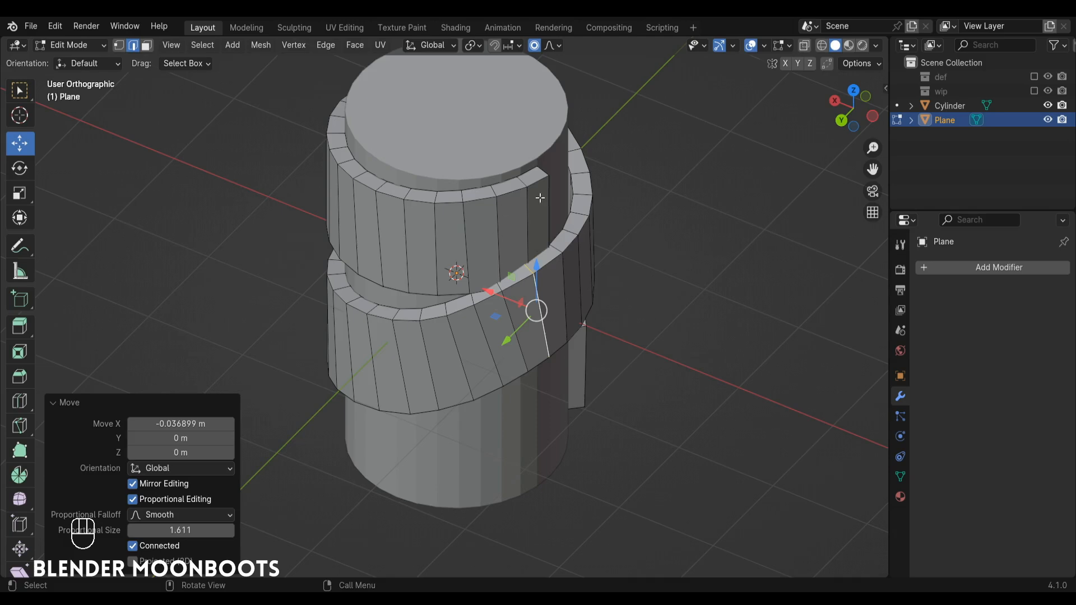
# - Nudge the selected band edge slightly further along X with proportional editing and leave Edit Mode
pyautogui.moveTo(501, 296); pyautogui.dragTo(505, 301)
pyautogui.keyDown('alt'); pyautogui.moveTo(504, 300); pyautogui.dragTo(780, 252); pyautogui.keyUp('alt')
pyautogui.keyDown('alt'); pyautogui.click(655, 260); pyautogui.keyUp('alt')
pyautogui.press('Tab')
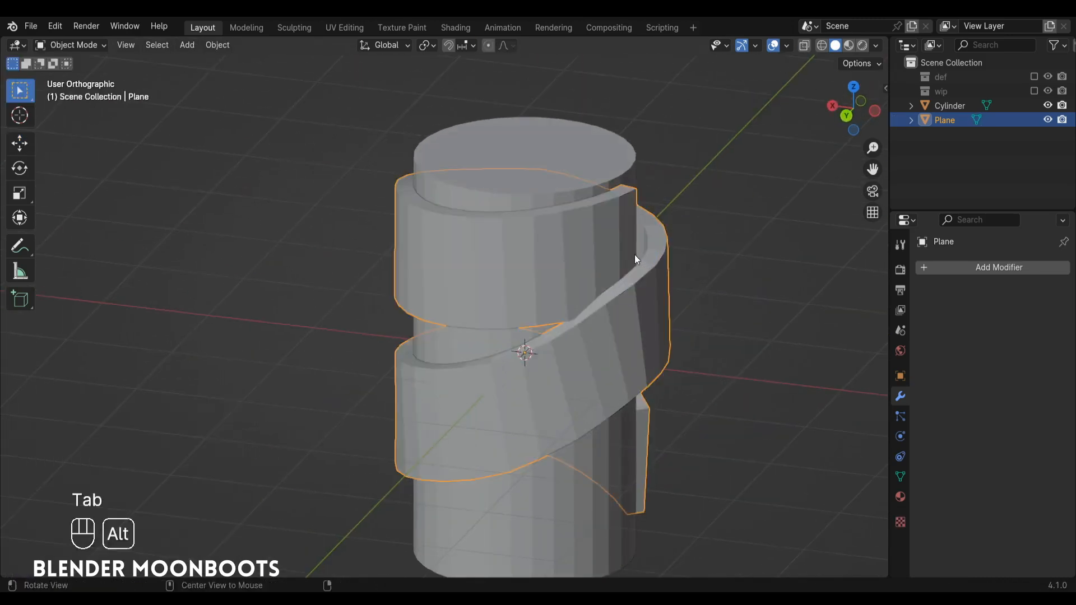
# - Select the cylinder together with the wrapped band and apply Shade Smooth to both
pyautogui.keyDown('alt'); pyautogui.keyDown('shift'); pyautogui.moveTo(634, 255); pyautogui.dragTo(644, 314); pyautogui.keyUp('shift'); pyautogui.keyUp('alt')
pyautogui.keyDown('alt'); pyautogui.moveTo(667, 317); pyautogui.dragTo(574, 204); pyautogui.keyUp('alt')
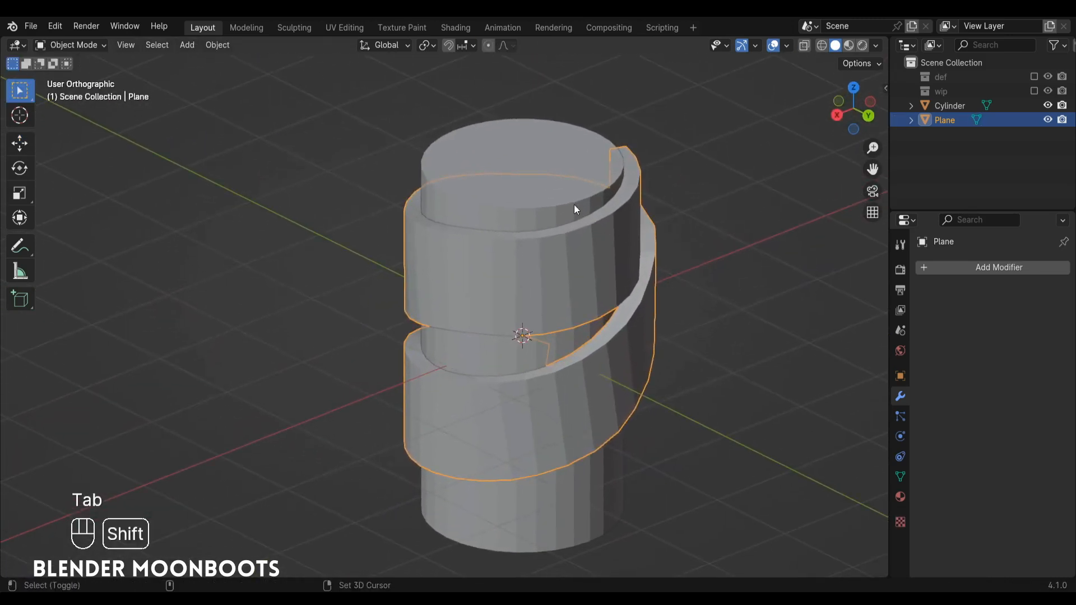
pyautogui.keyDown('shift'); pyautogui.click(574, 204); pyautogui.keyUp('shift')
pyautogui.rightClick(587, 195)
pyautogui.click(585, 194)
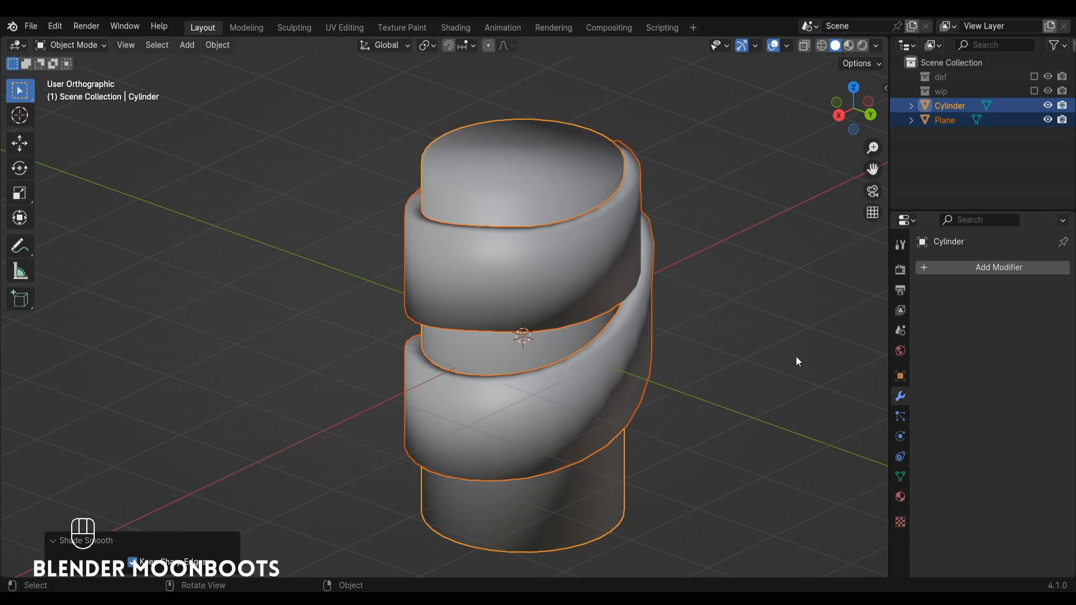
# - Add a Smooth by Angle modifier to the wrapped band only
pyautogui.click(642, 255)
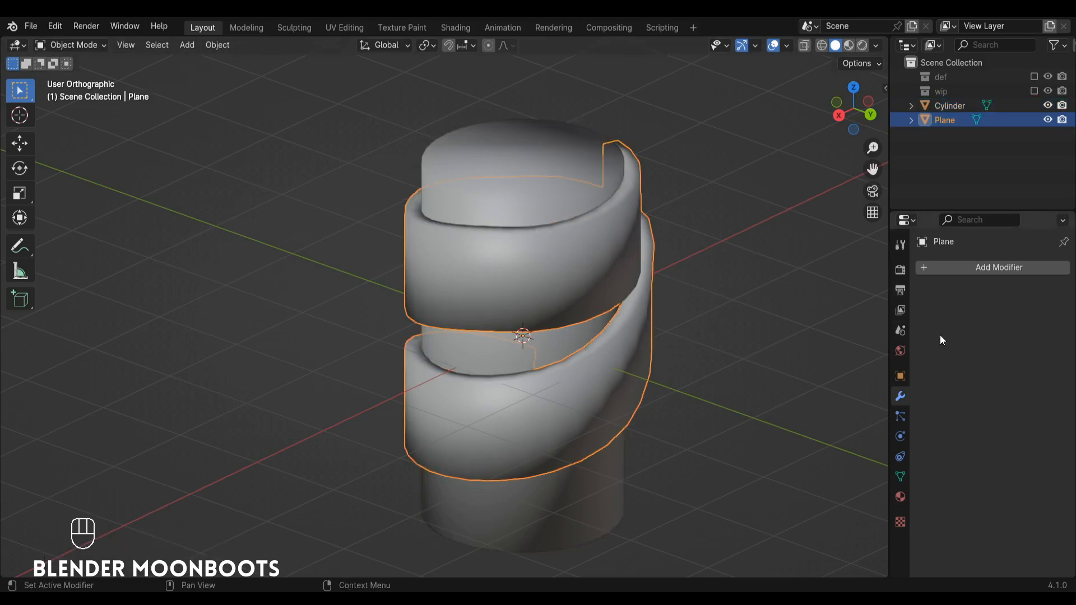
pyautogui.click(970, 268)
pyautogui.moveTo(958, 271)
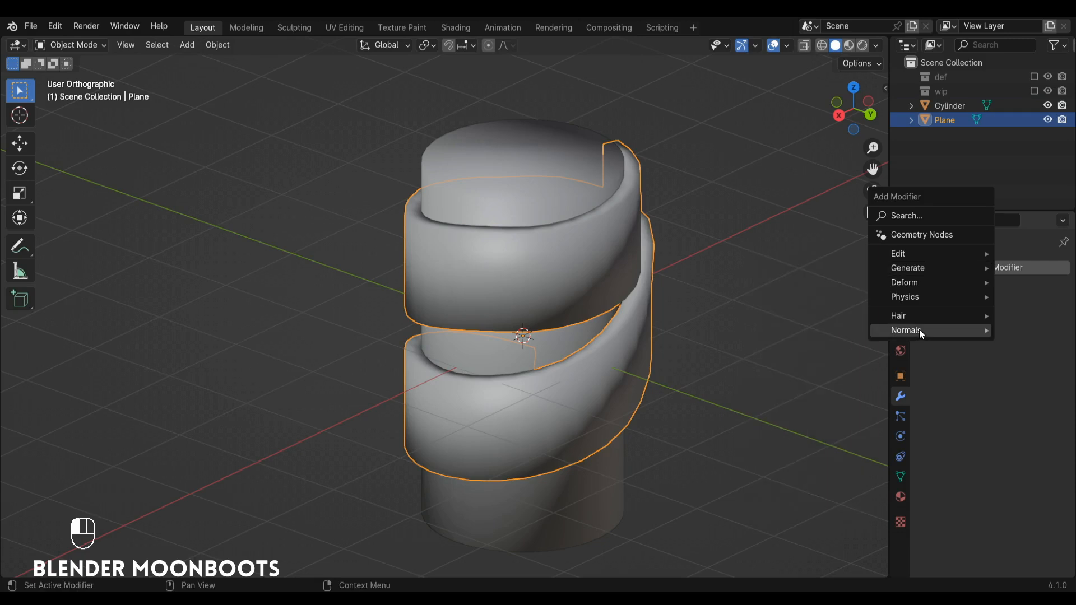
pyautogui.moveTo(919, 329)
pyautogui.click(845, 329)
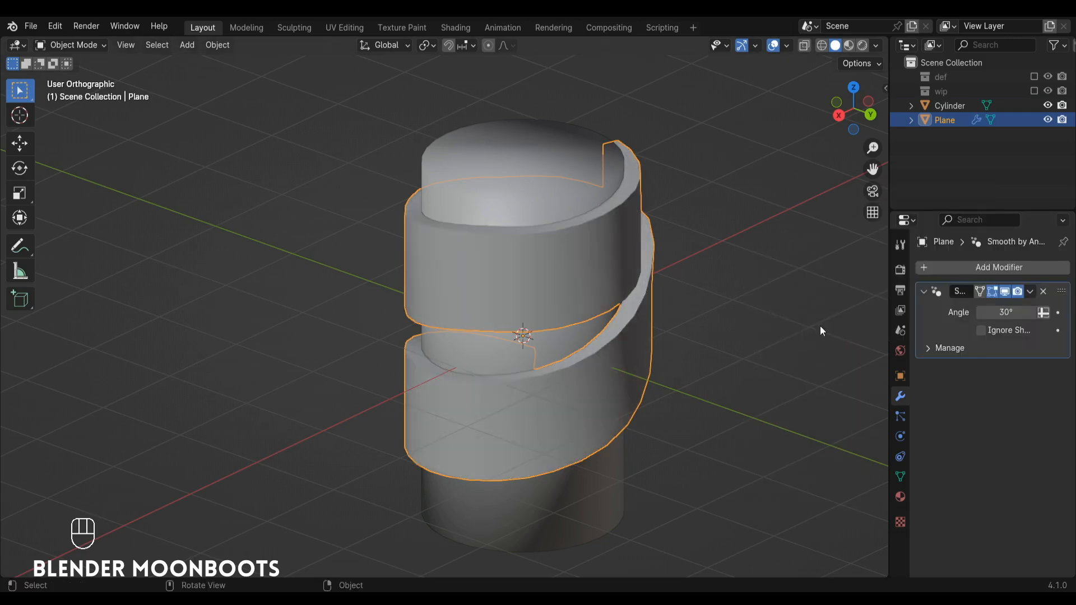
# - Select the cylinder and add a Smooth by Angle modifier to it
pyautogui.keyDown('alt'); pyautogui.moveTo(822, 329); pyautogui.dragTo(556, 194); pyautogui.keyUp('alt')
pyautogui.click(553, 189)
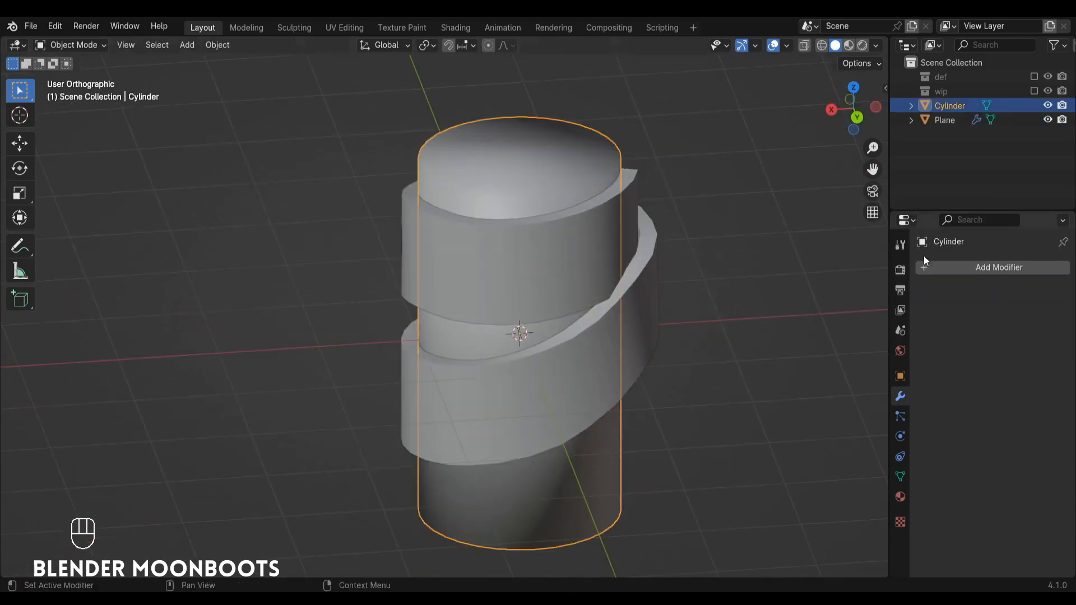
pyautogui.click(958, 271)
pyautogui.moveTo(921, 270)
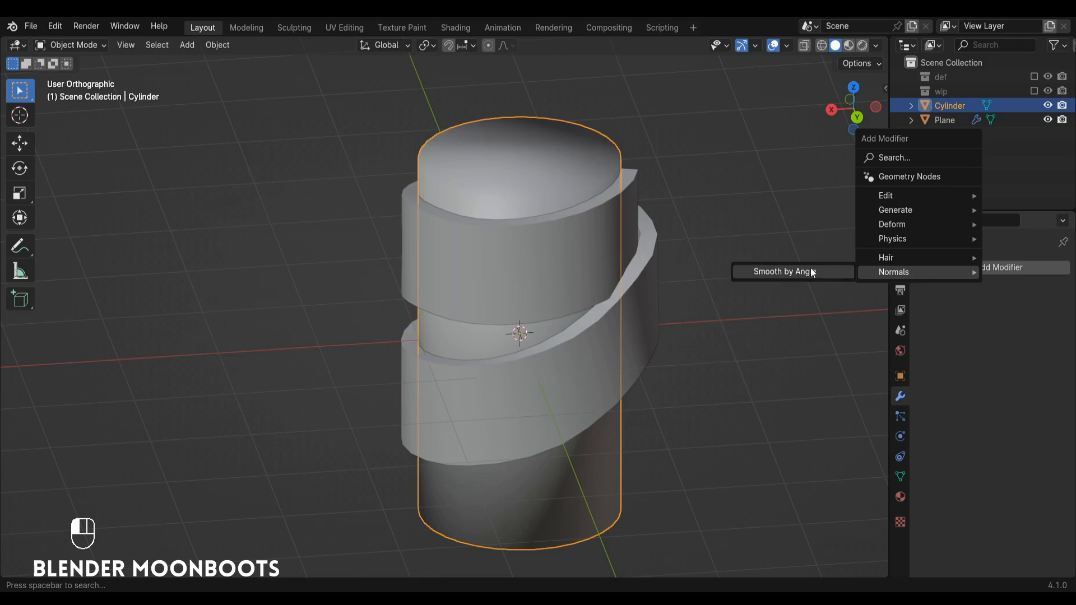
pyautogui.click(774, 273)
pyautogui.keyDown('alt'); pyautogui.moveTo(805, 276); pyautogui.dragTo(562, 275); pyautogui.keyUp('alt')
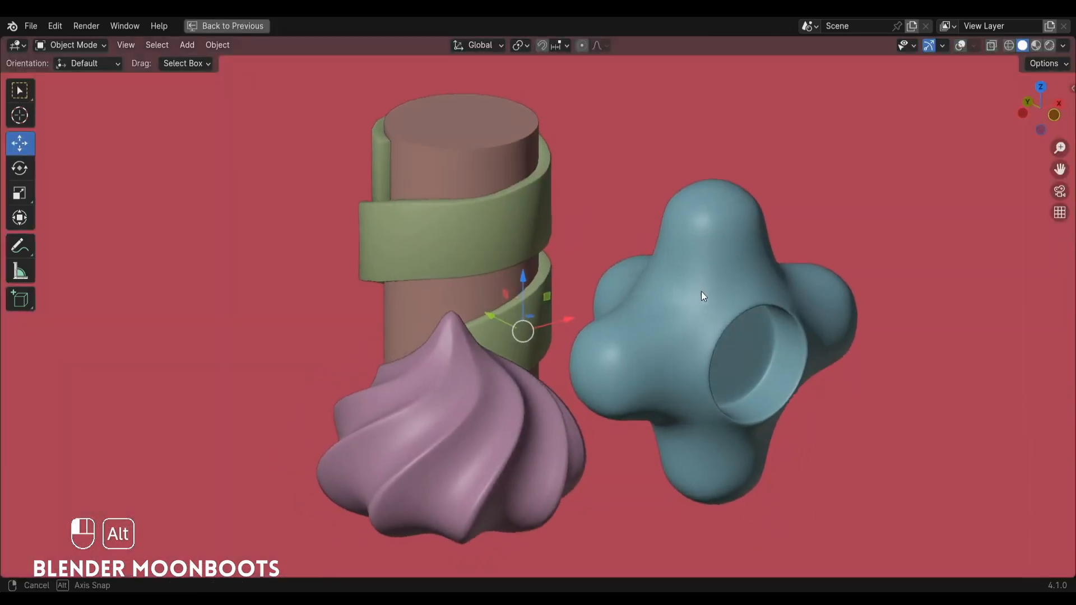
pyautogui.keyDown('alt'); pyautogui.moveTo(701, 291); pyautogui.dragTo(708, 248); pyautogui.keyUp('alt')
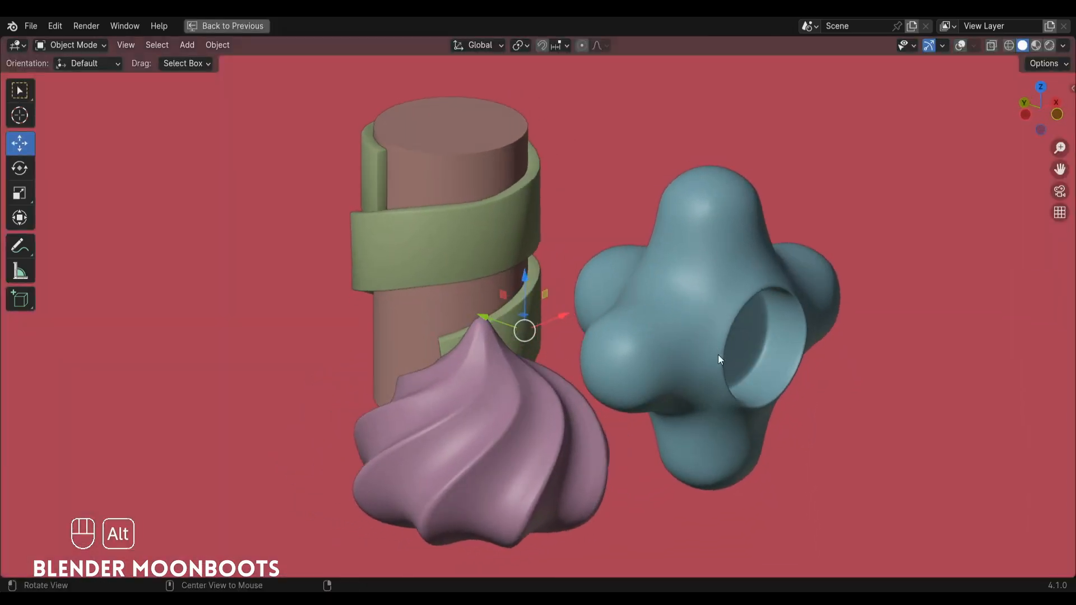
pyautogui.keyDown('alt'); pyautogui.moveTo(717, 354); pyautogui.dragTo(650, 336); pyautogui.keyUp('alt')
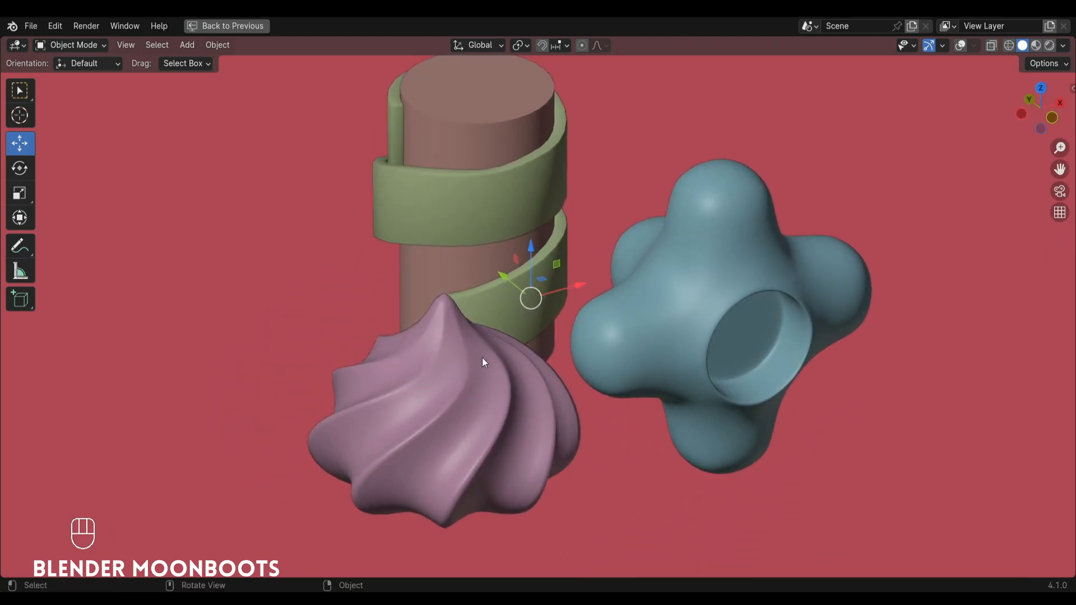